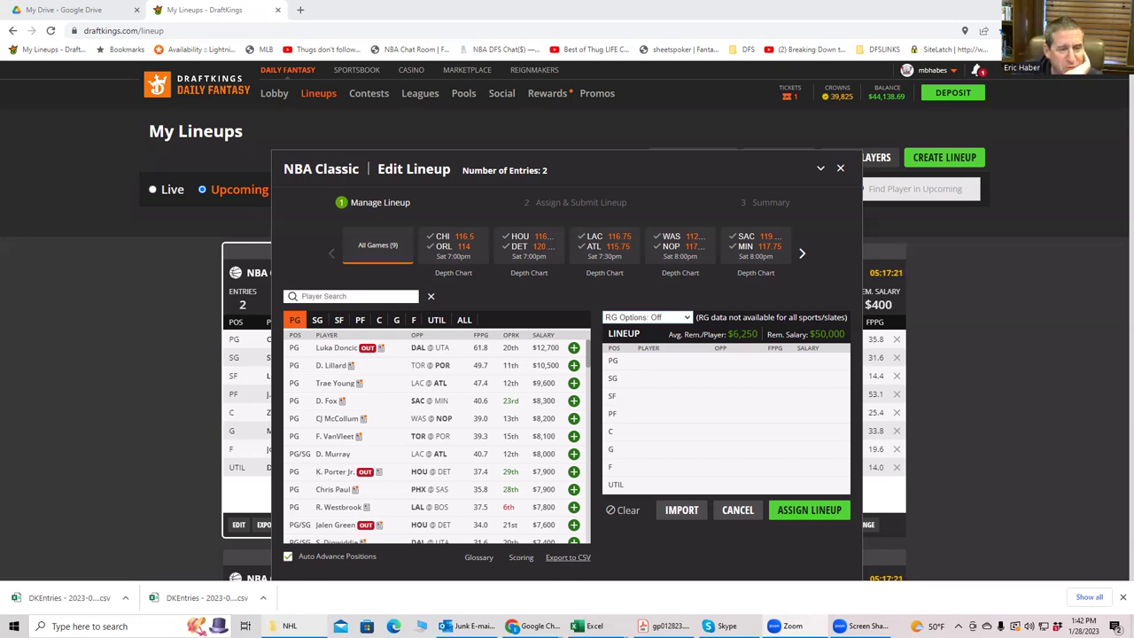
# Page back and forth through the slate's game carousel, then bring up the NBADK_Proj spreadsheet
pyautogui.click(801, 254)
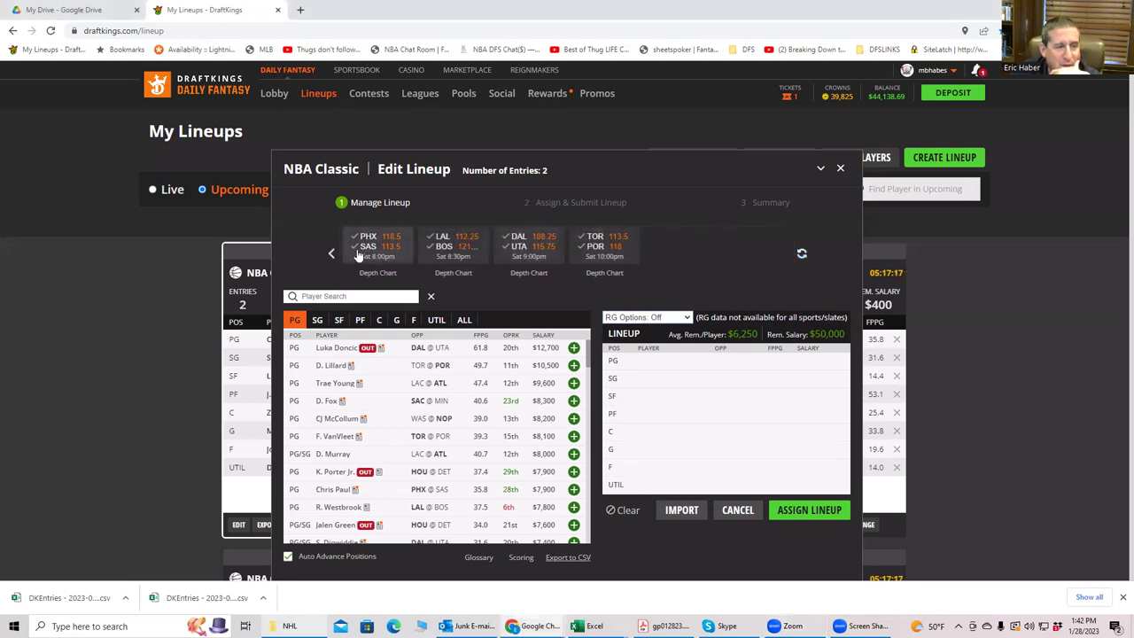
pyautogui.click(332, 256)
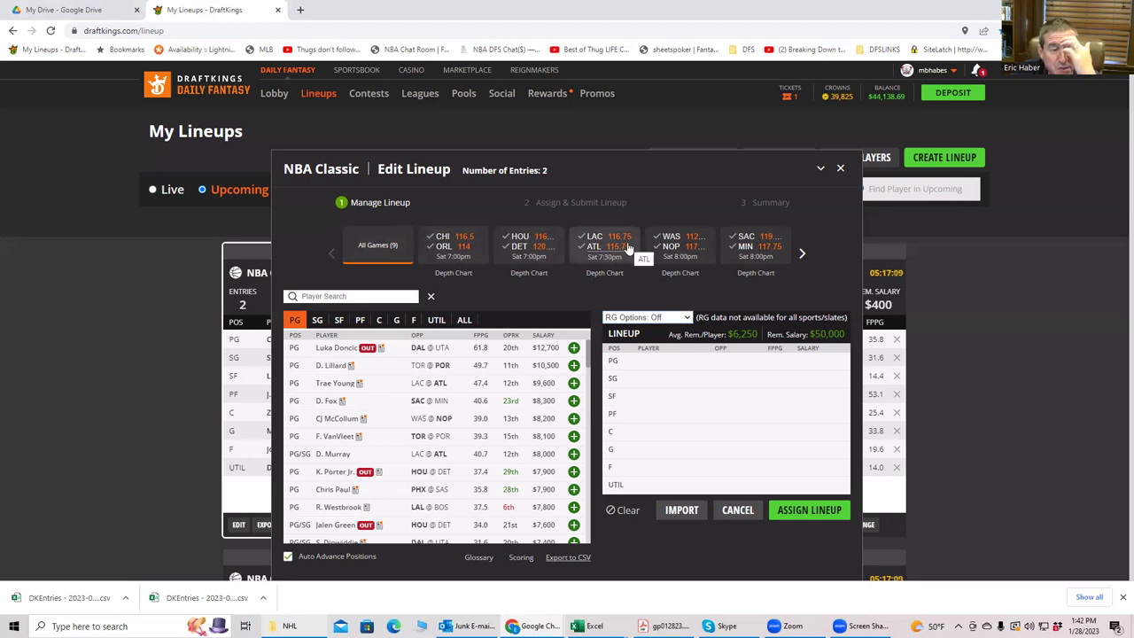
pyautogui.click(803, 257)
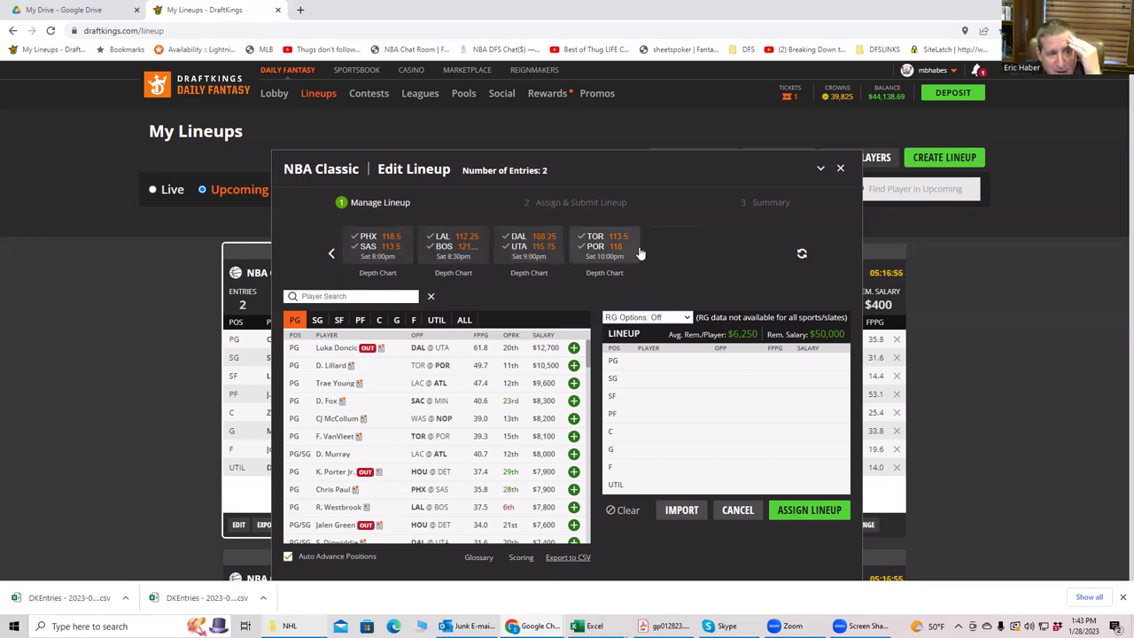
pyautogui.click(331, 254)
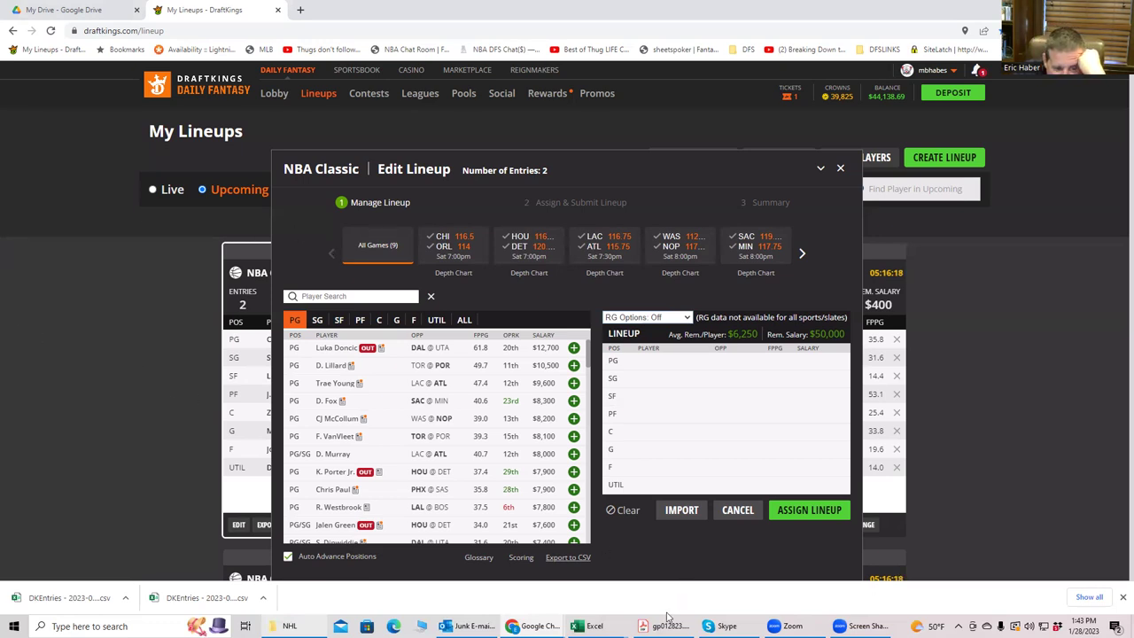
pyautogui.moveTo(669, 620)
pyautogui.moveTo(587, 626)
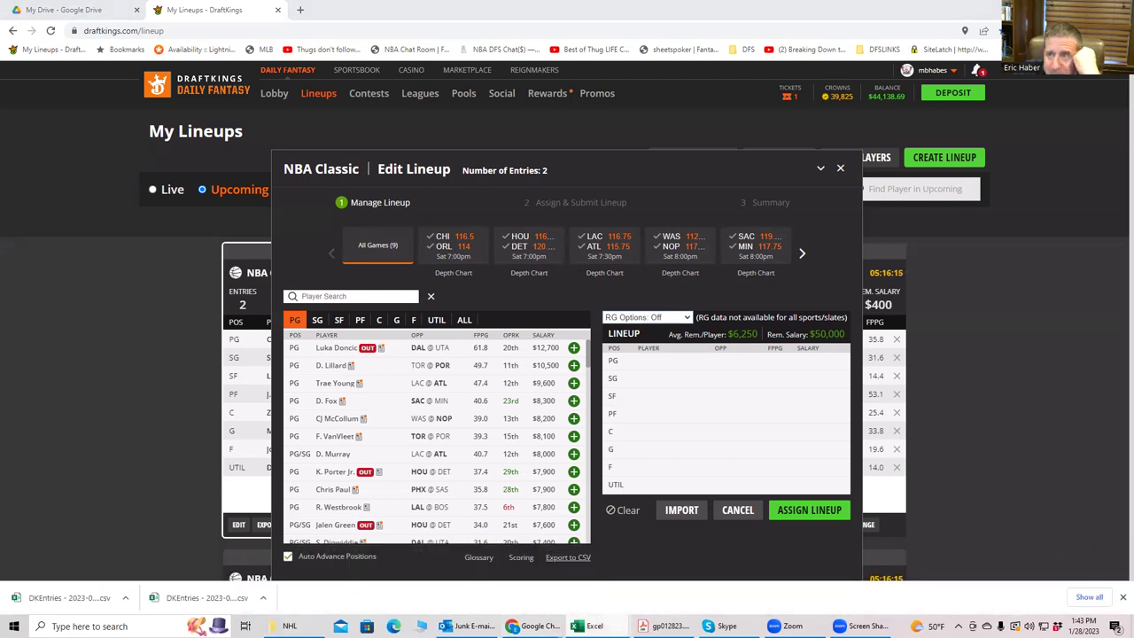
# Bring the NBADK_Proj TrueDFS projection sheet to the front, full-screen
pyautogui.hotkey('alt', 'Tab')
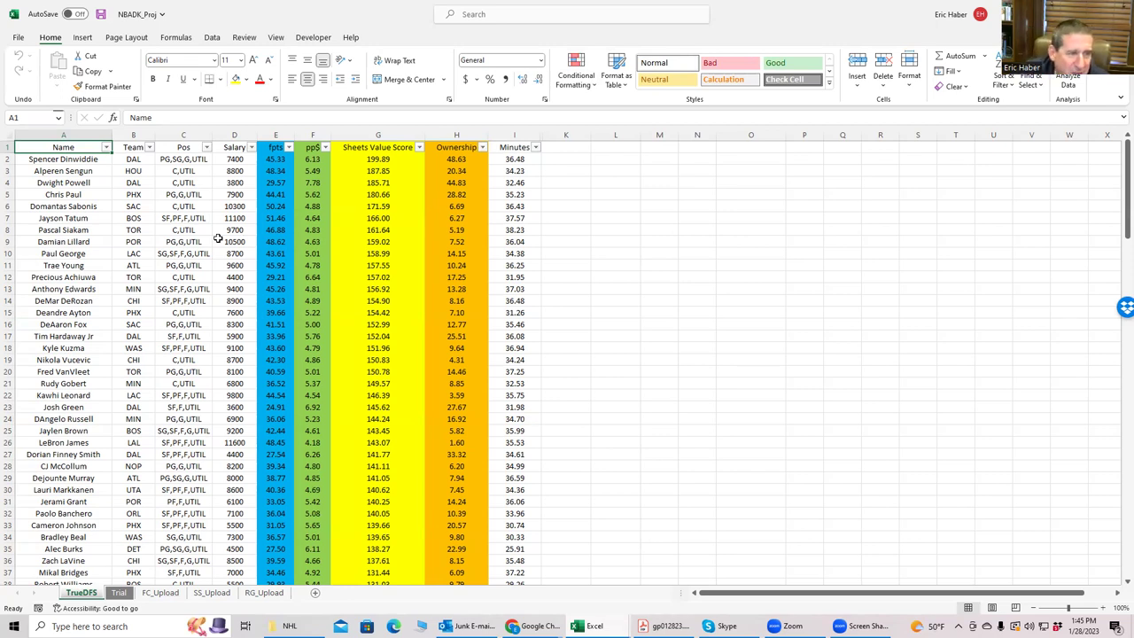
pyautogui.click(236, 158)
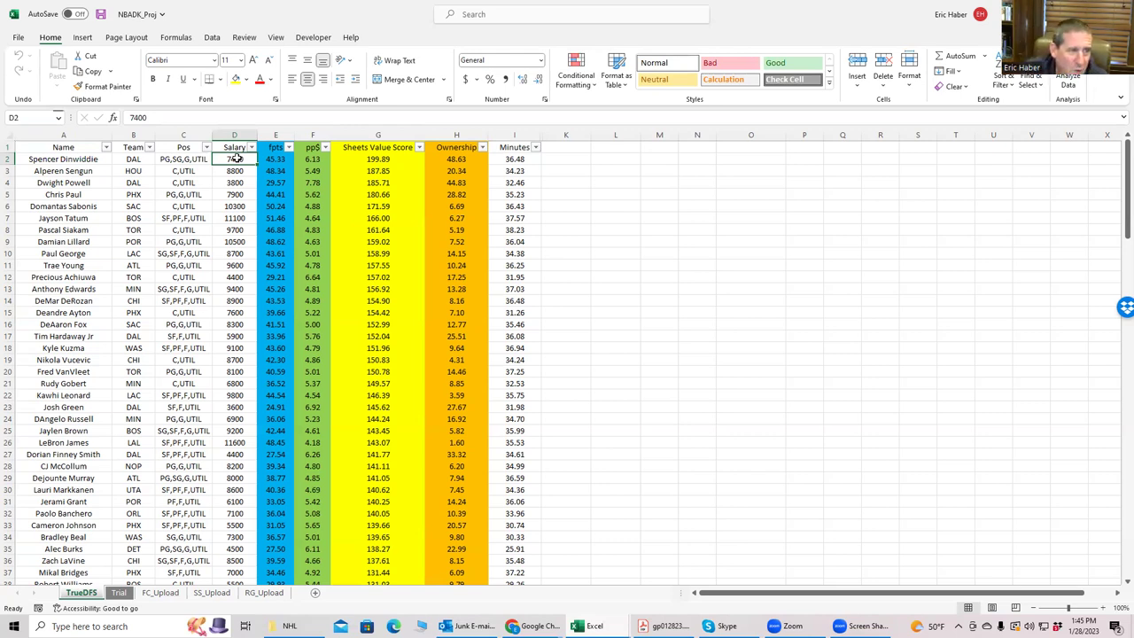
pyautogui.click(234, 218)
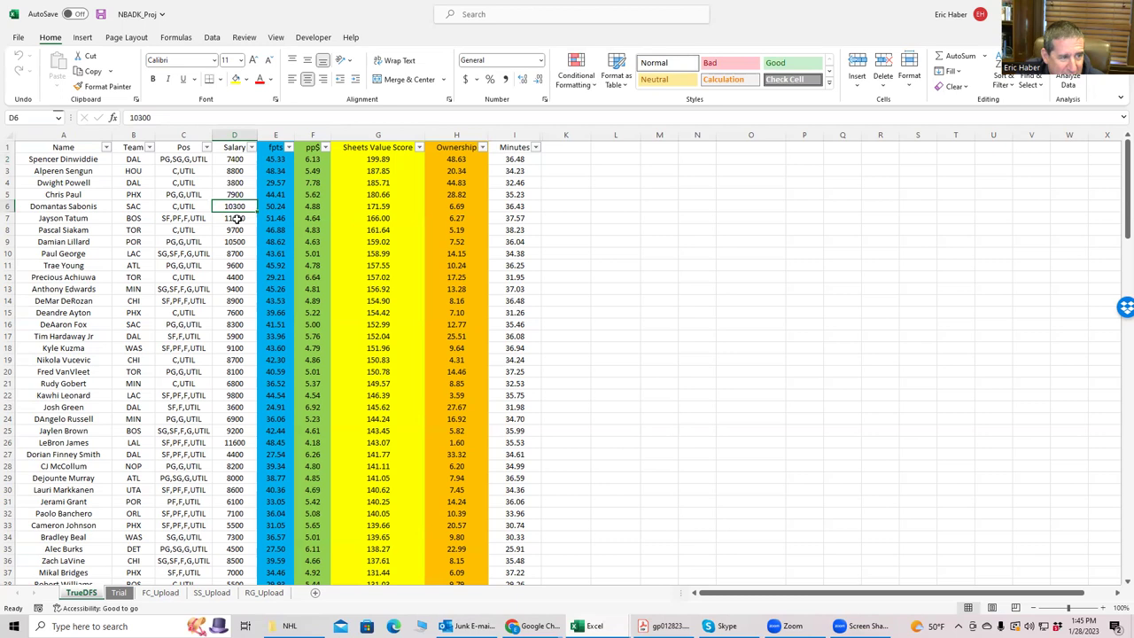
pyautogui.click(234, 241)
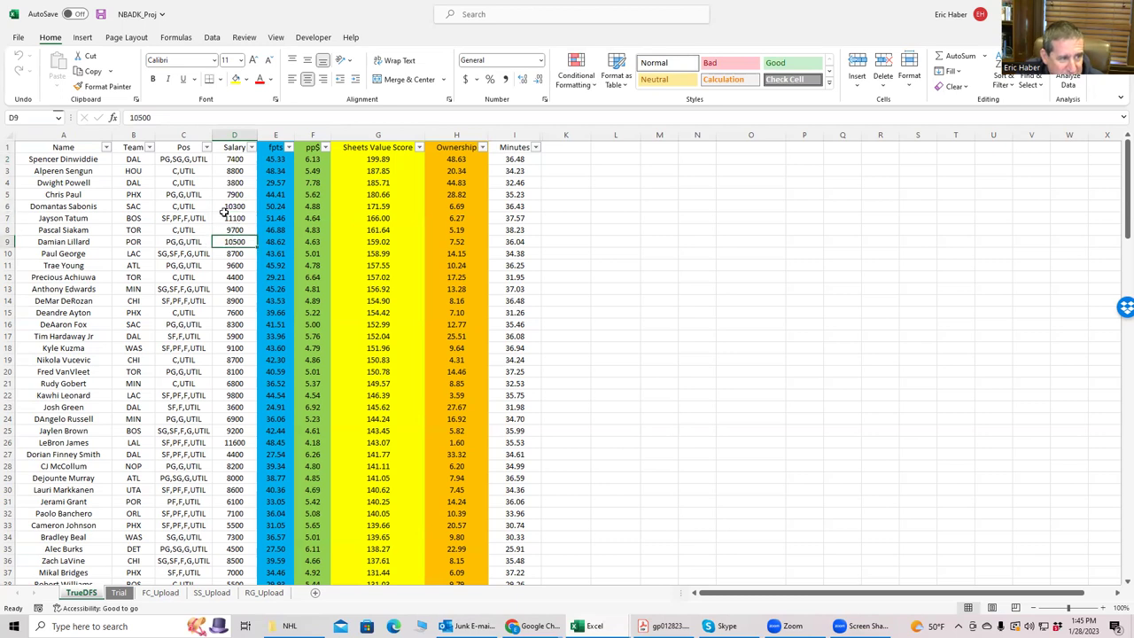
pyautogui.click(225, 208)
pyautogui.click(226, 219)
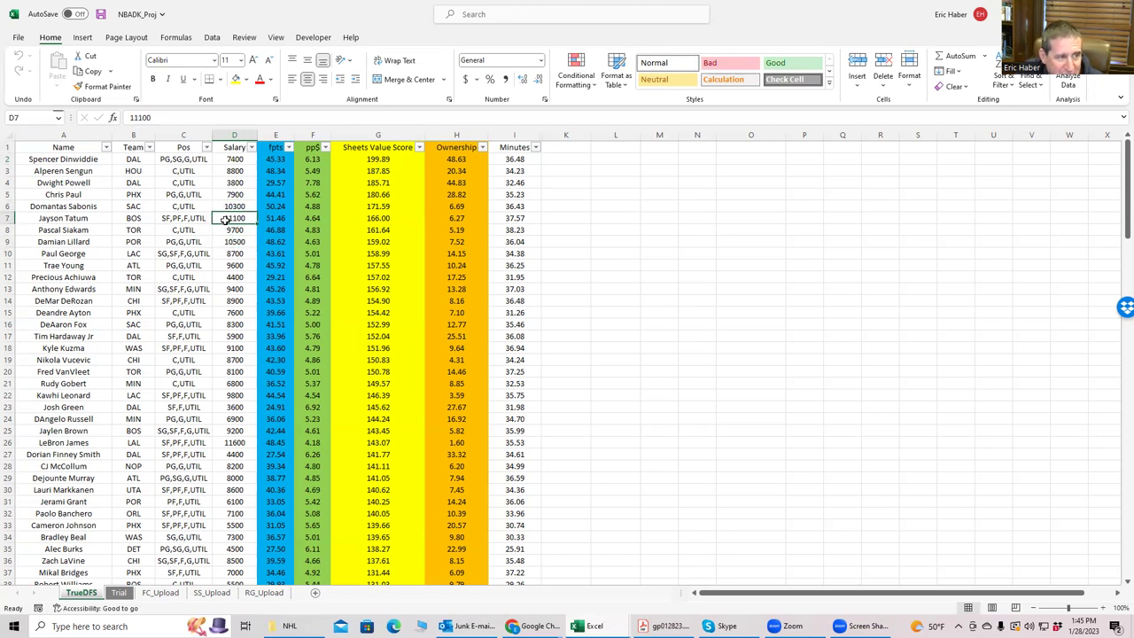
pyautogui.click(228, 207)
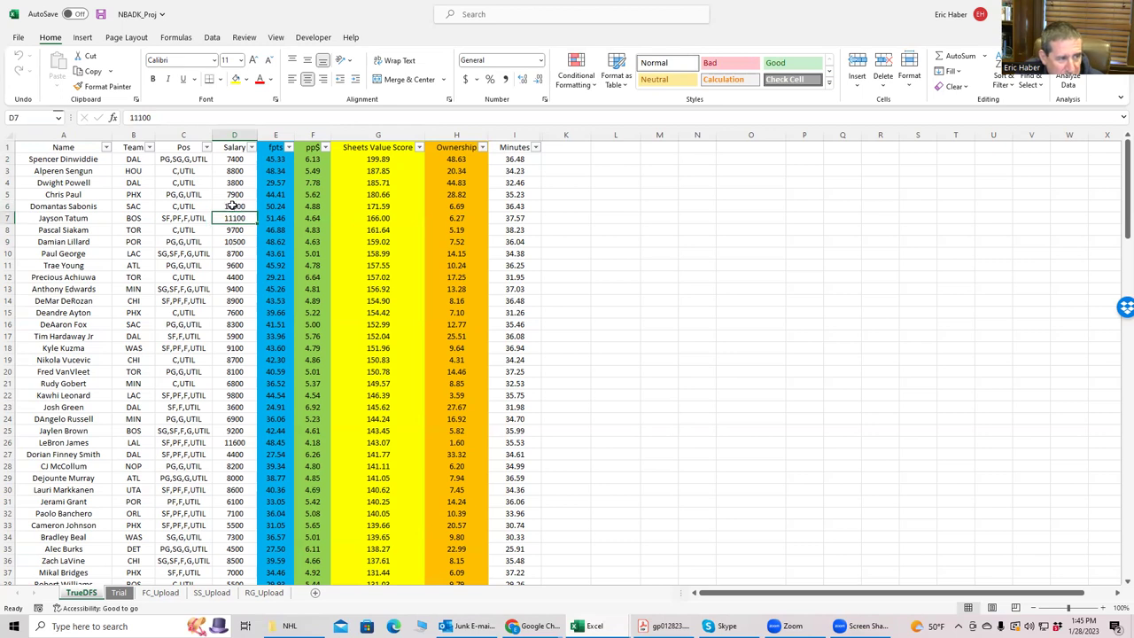
pyautogui.click(233, 218)
pyautogui.click(228, 240)
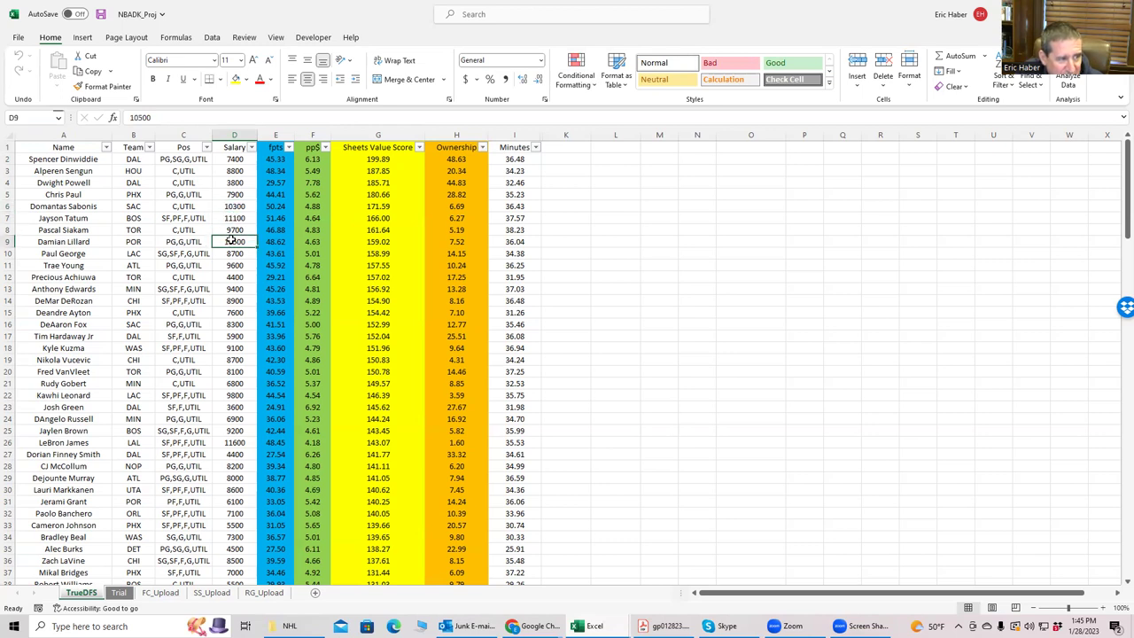
pyautogui.click(229, 443)
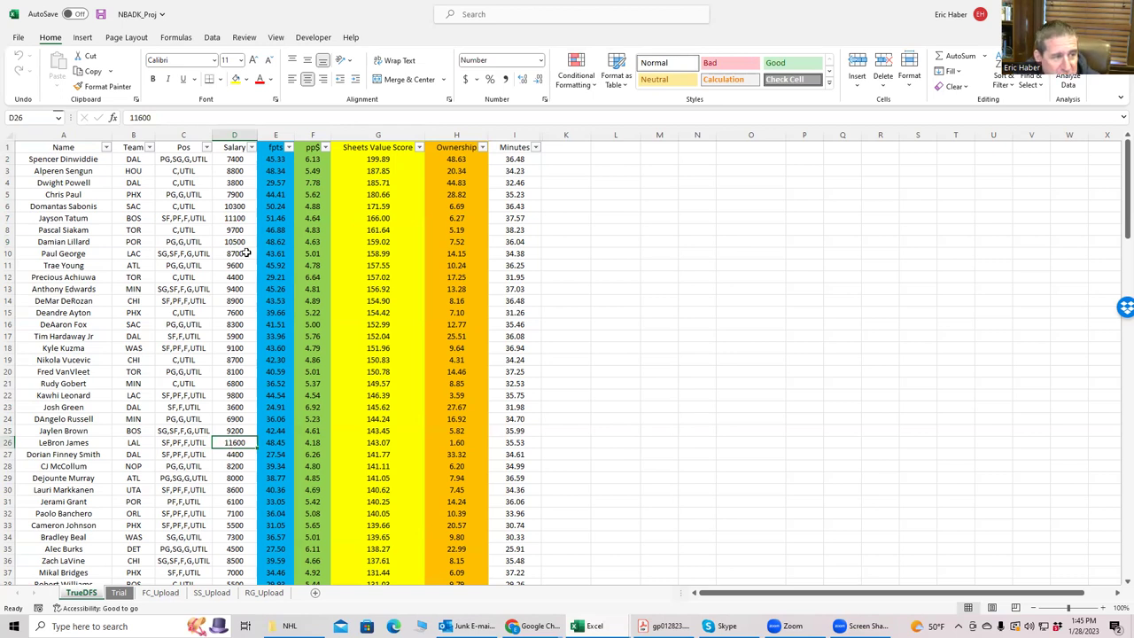
pyautogui.click(232, 188)
pyautogui.click(235, 160)
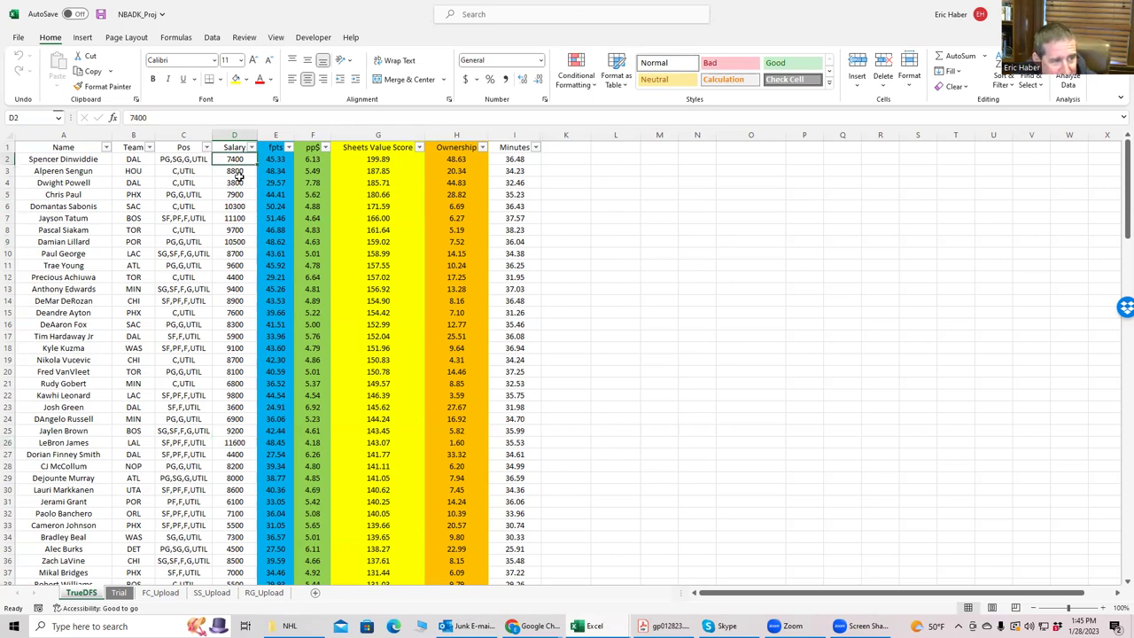
pyautogui.click(238, 194)
pyautogui.click(234, 183)
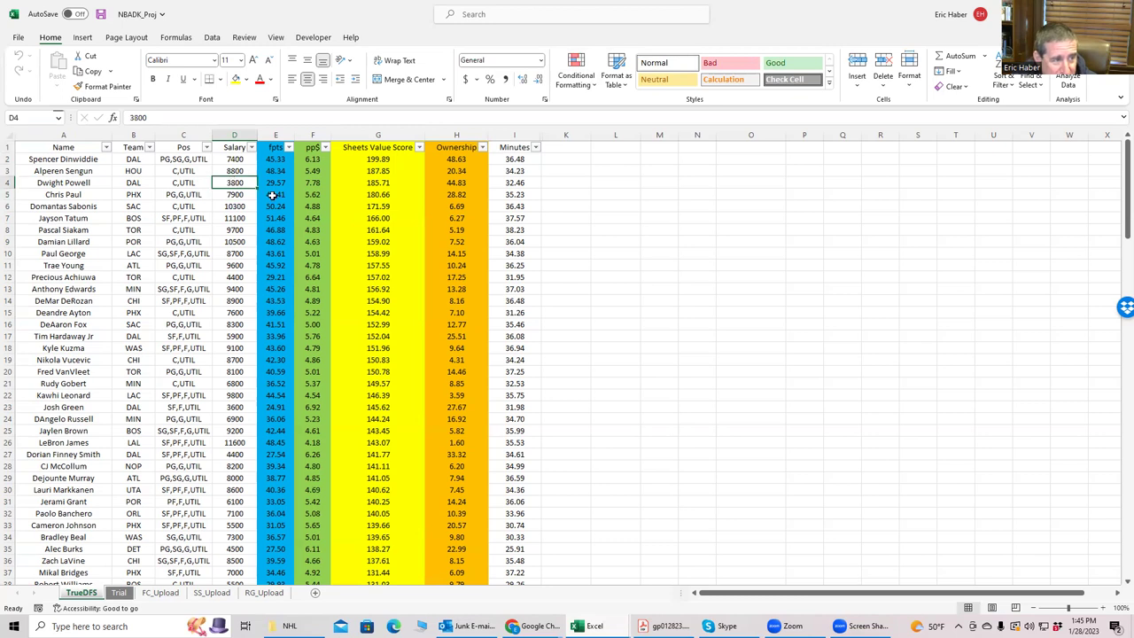
pyautogui.click(366, 159)
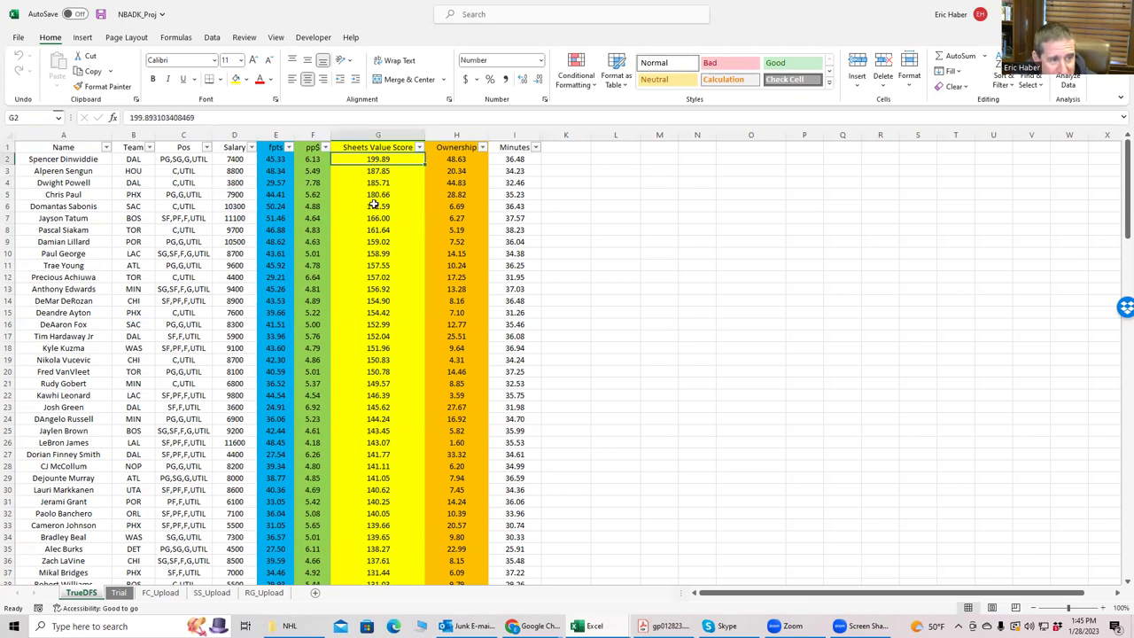
pyautogui.click(373, 193)
pyautogui.click(366, 160)
pyautogui.click(375, 182)
pyautogui.click(372, 193)
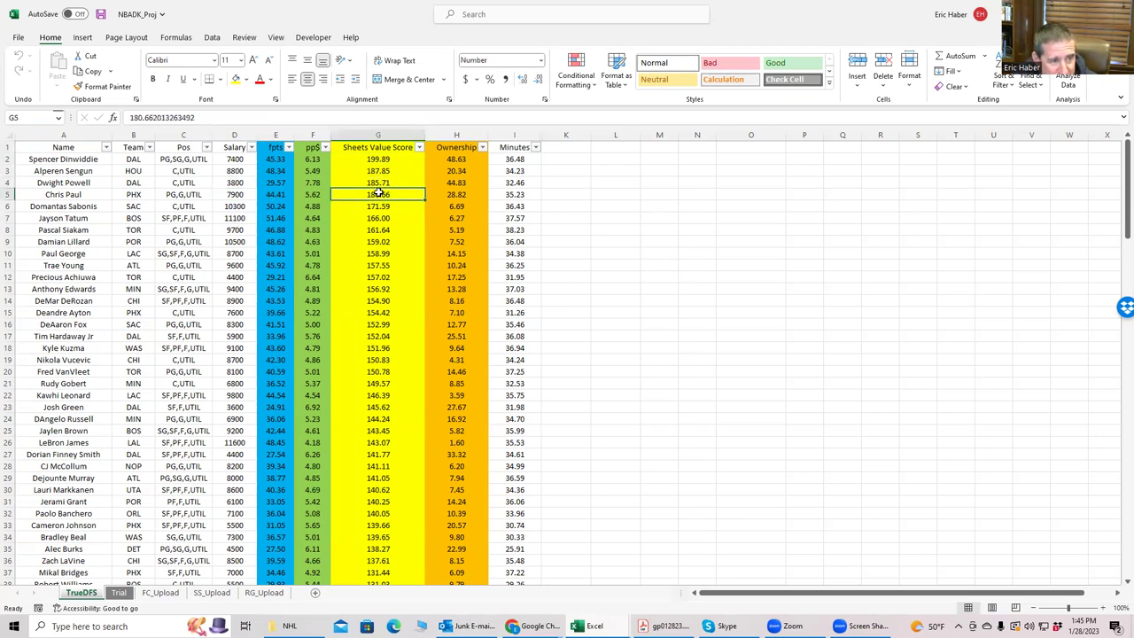
pyautogui.click(239, 194)
pyautogui.click(227, 160)
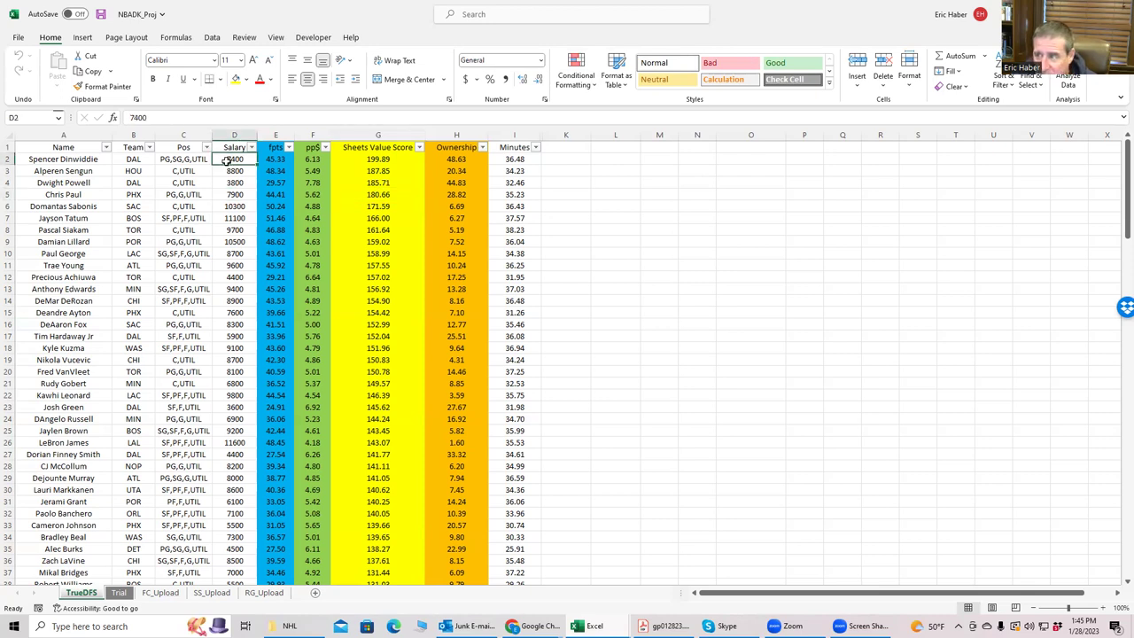
pyautogui.click(442, 159)
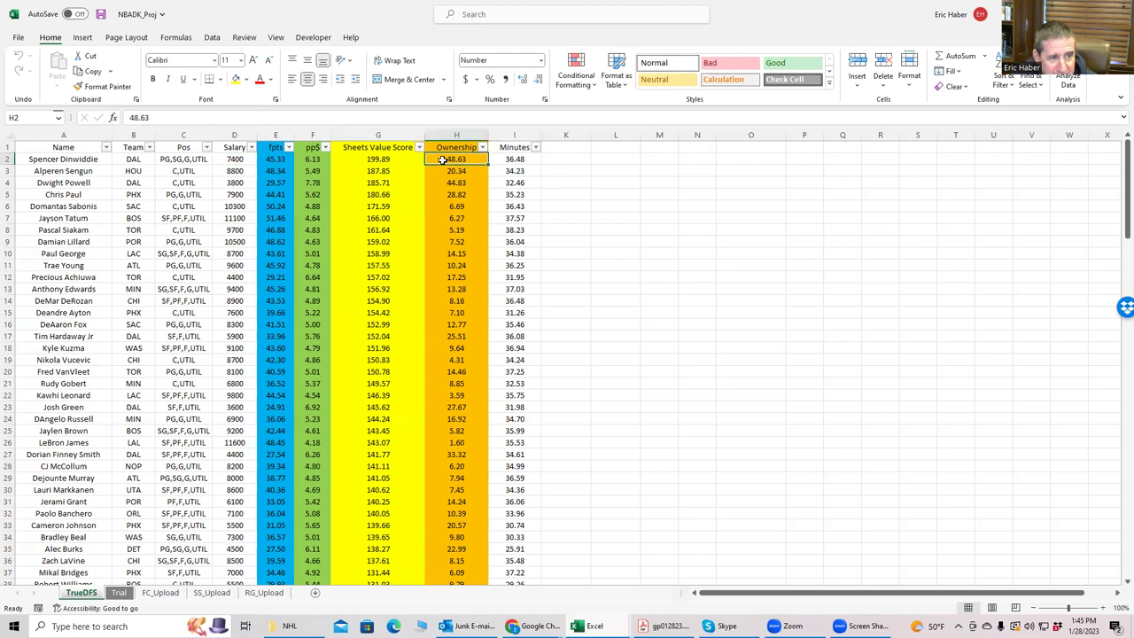
pyautogui.click(454, 195)
pyautogui.click(445, 160)
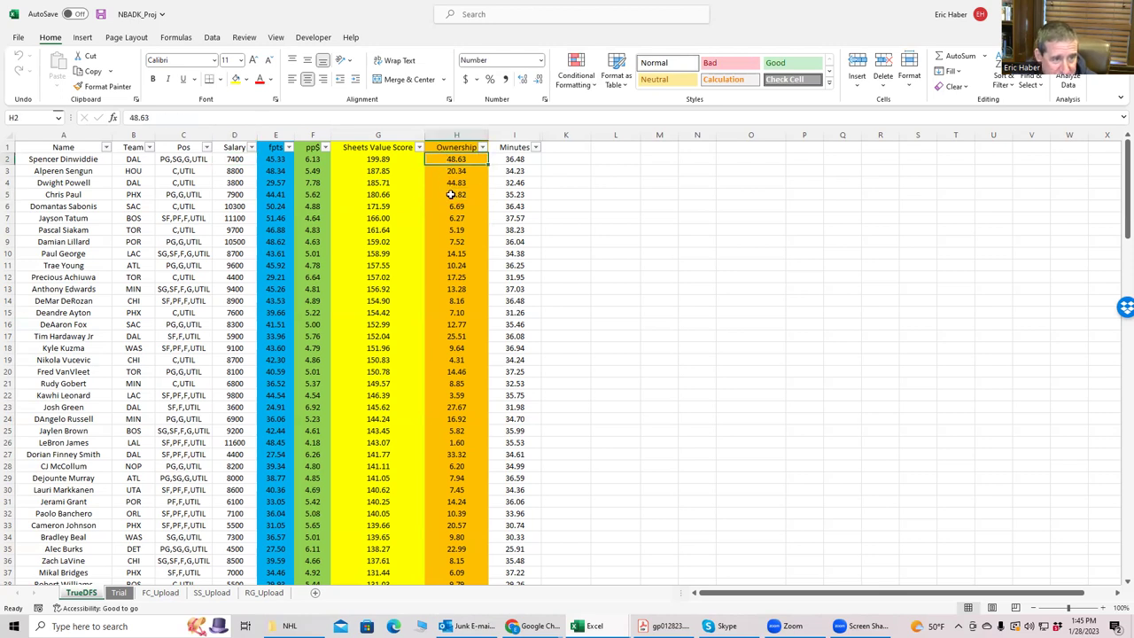
pyautogui.click(451, 195)
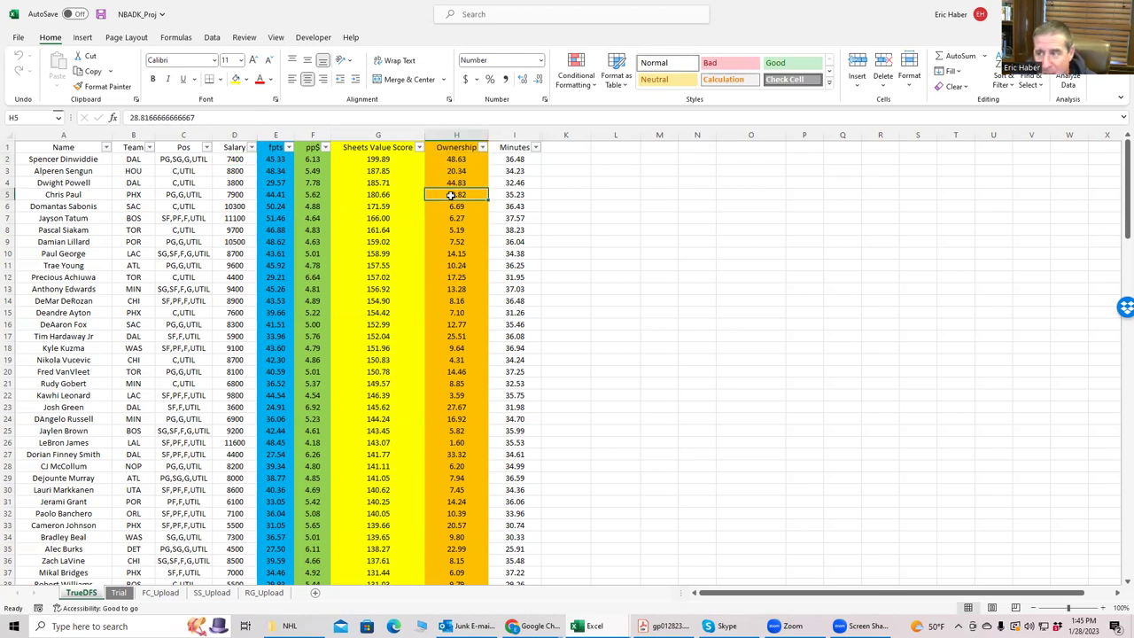
pyautogui.click(235, 196)
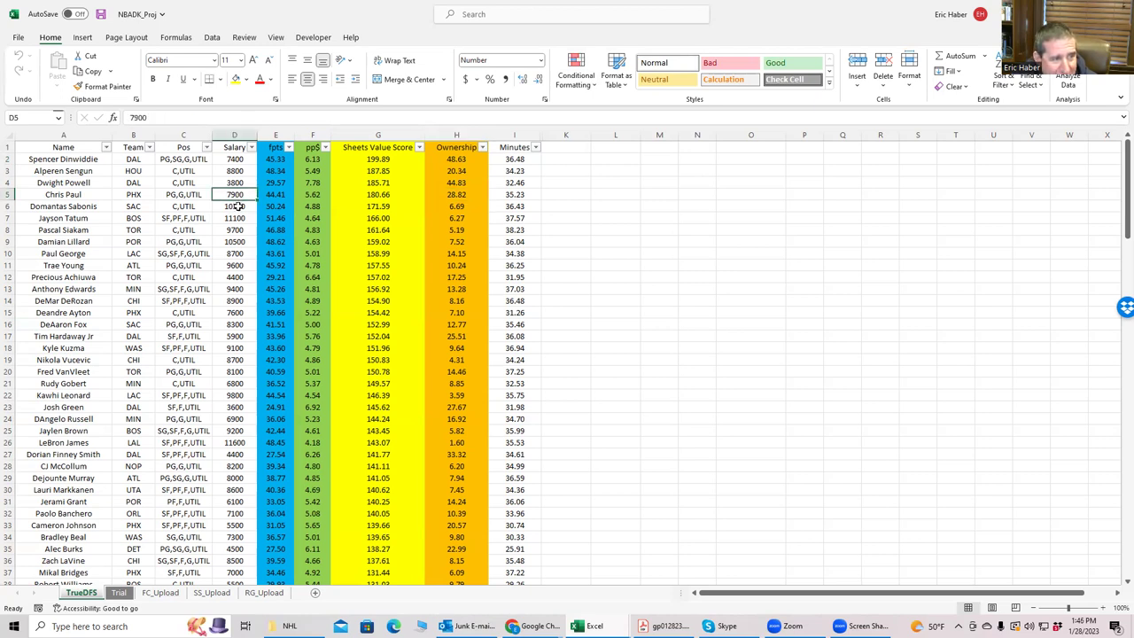
pyautogui.click(238, 206)
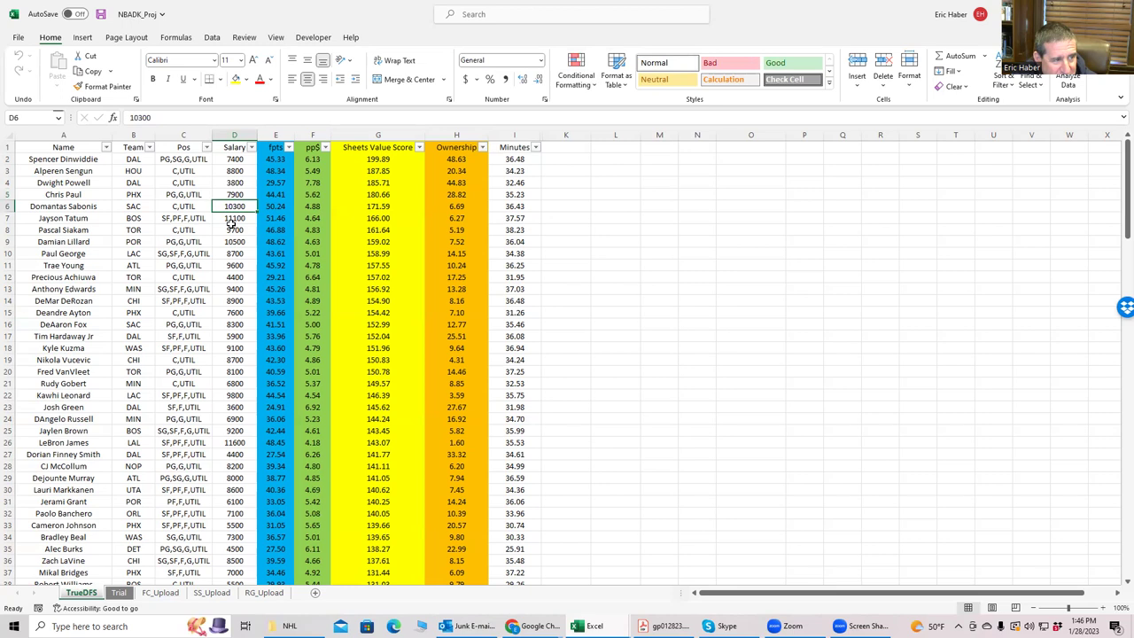
pyautogui.click(230, 218)
pyautogui.click(235, 243)
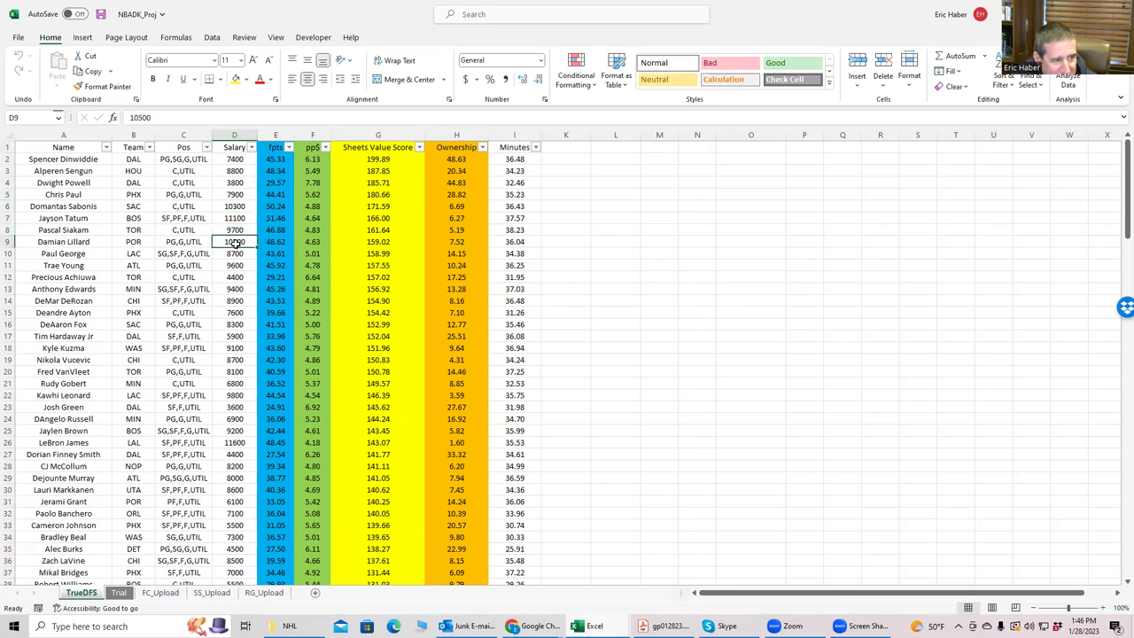
pyautogui.click(230, 160)
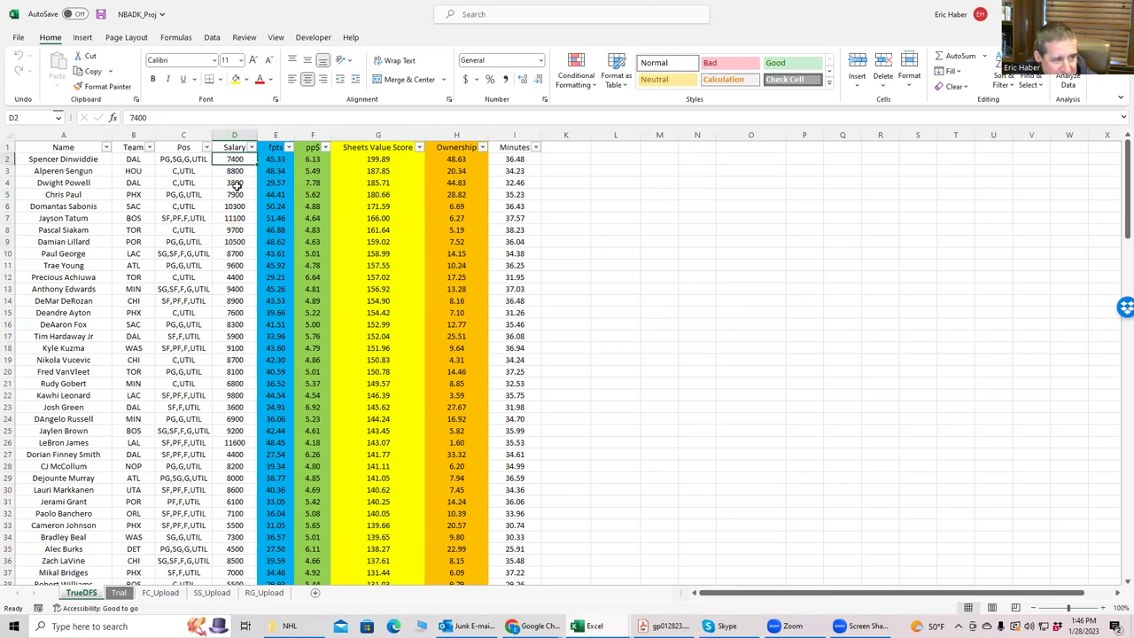
pyautogui.click(237, 195)
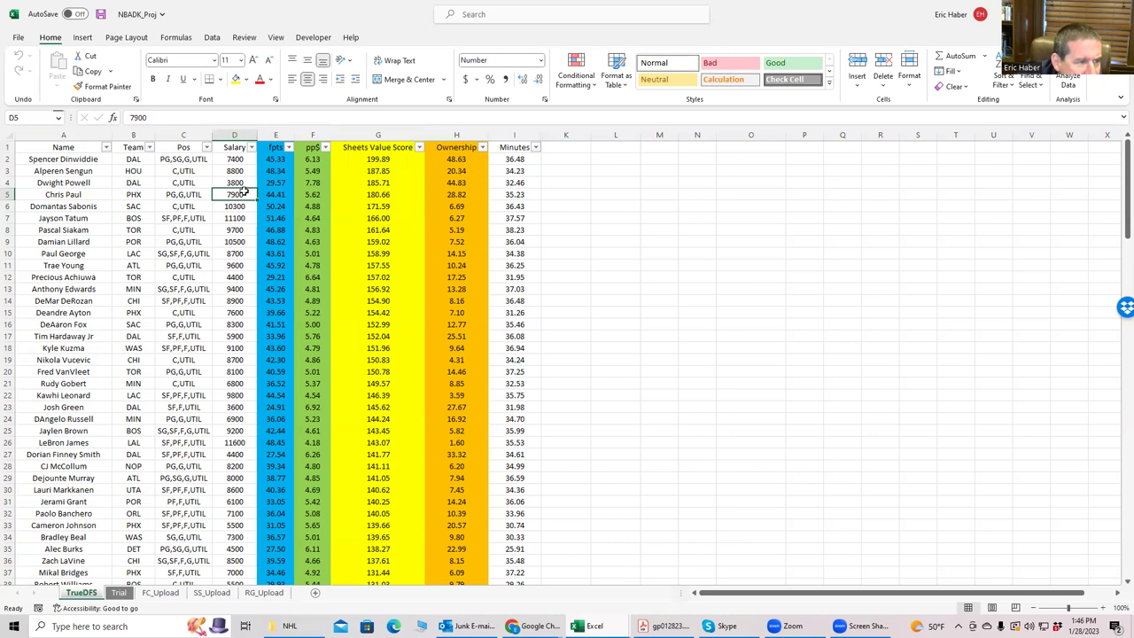
pyautogui.click(236, 276)
pyautogui.click(233, 157)
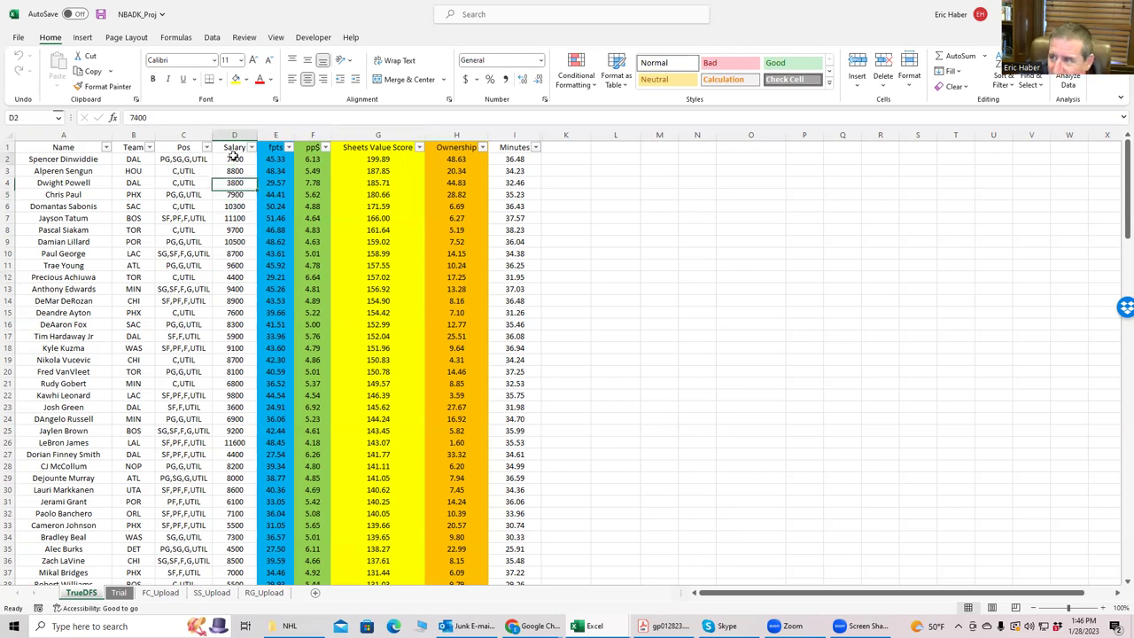
pyautogui.click(235, 188)
pyautogui.click(235, 219)
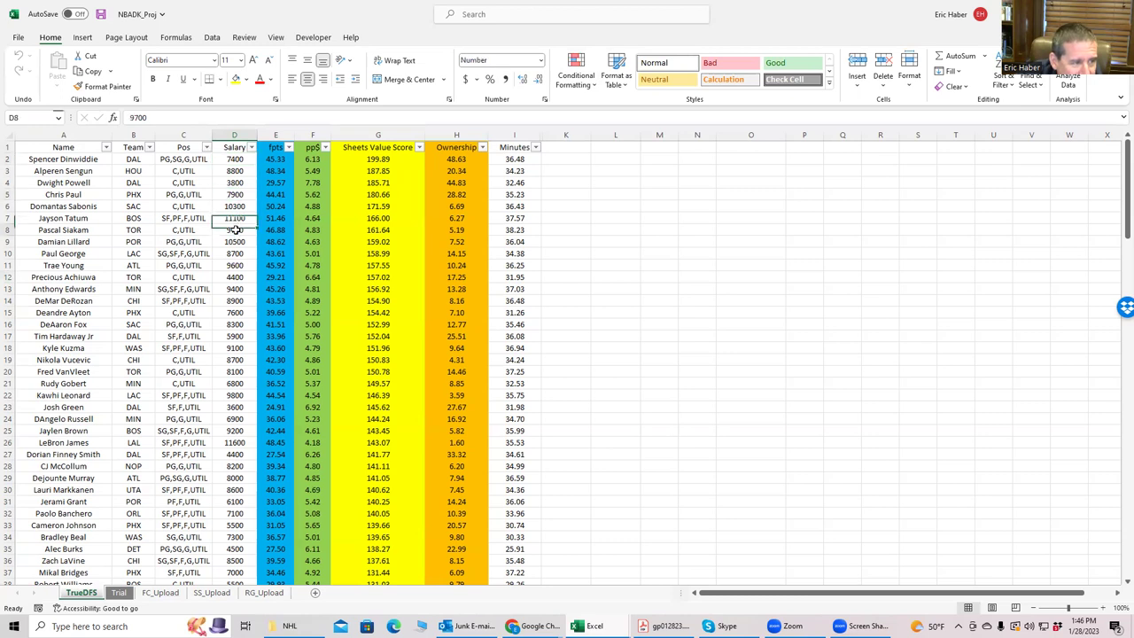
pyautogui.click(234, 230)
pyautogui.click(237, 254)
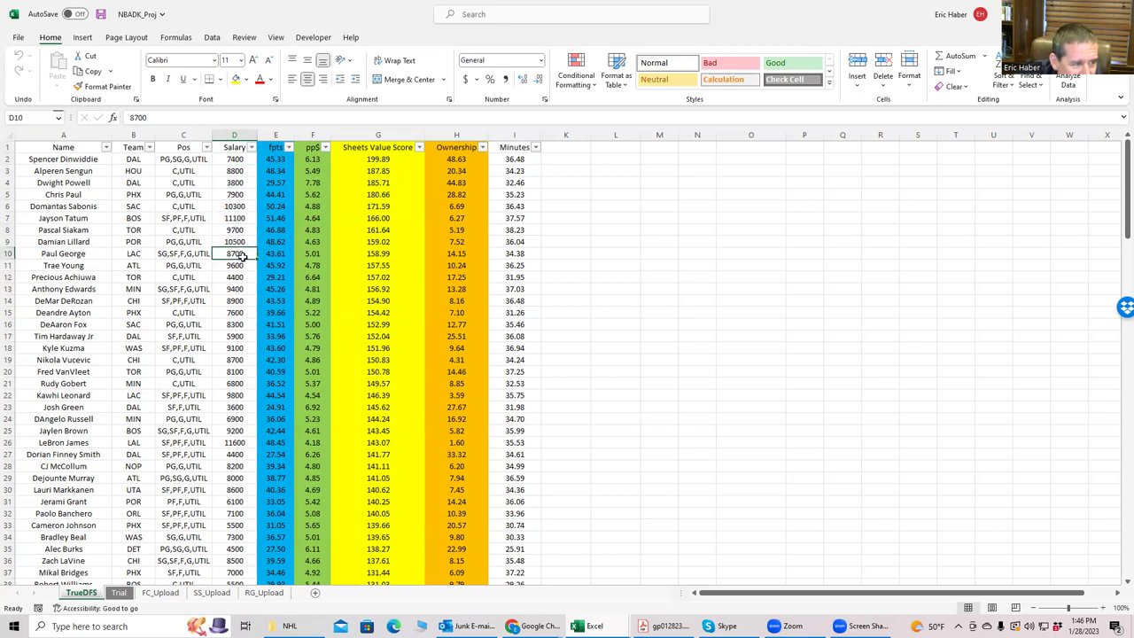
pyautogui.click(238, 276)
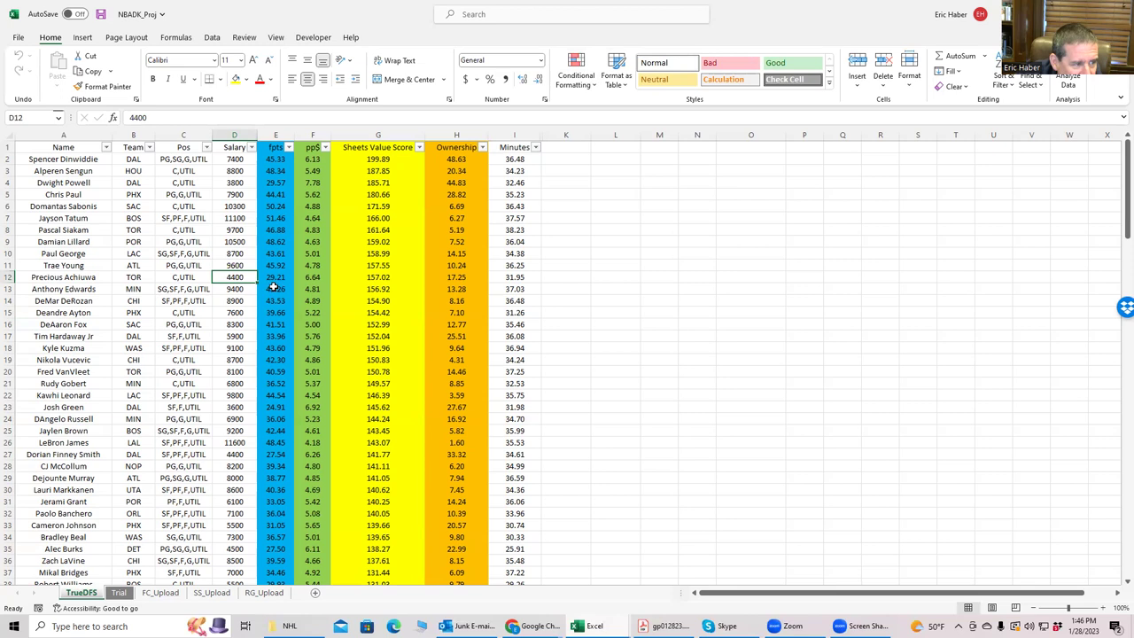
pyautogui.click(240, 289)
pyautogui.click(236, 312)
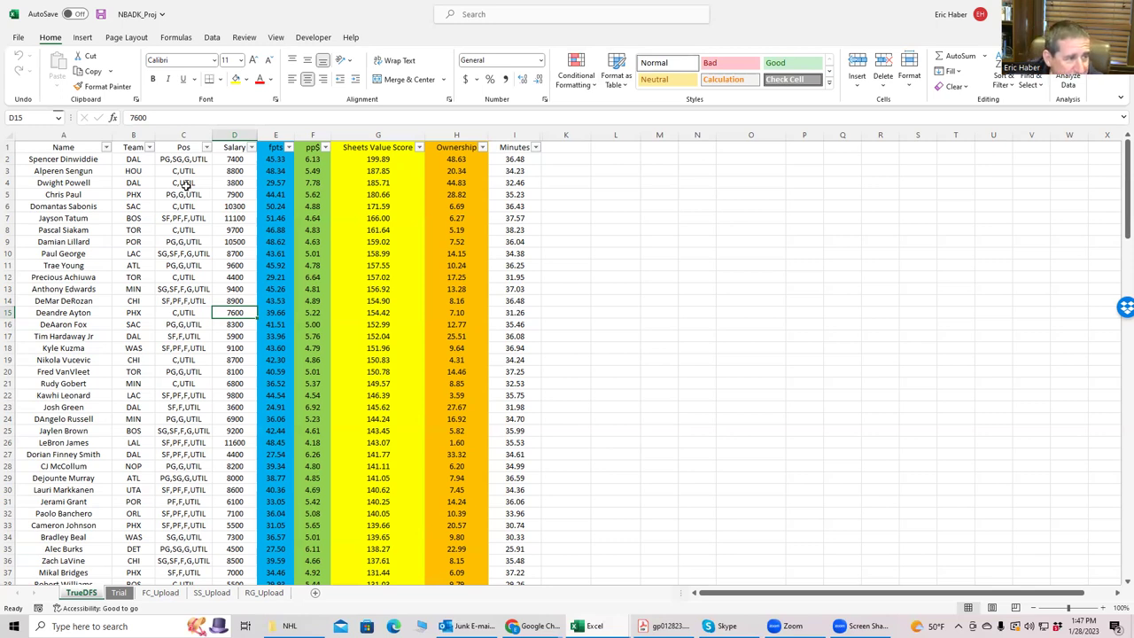
# Sort the projection table by pp$ from largest to smallest
pyautogui.click(142, 184)
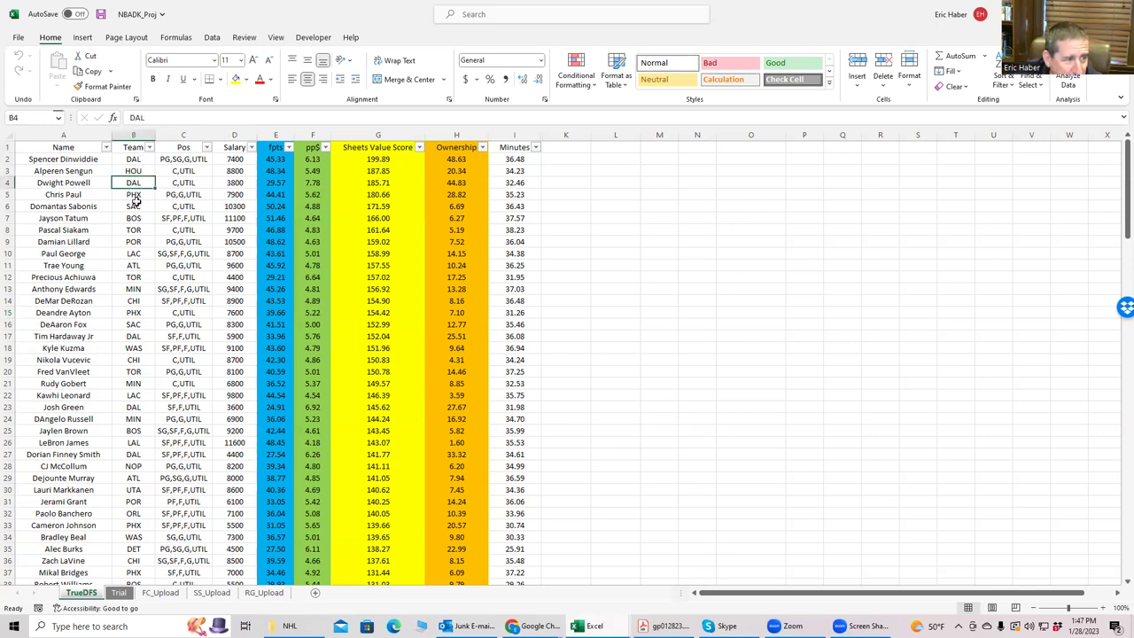
pyautogui.click(177, 253)
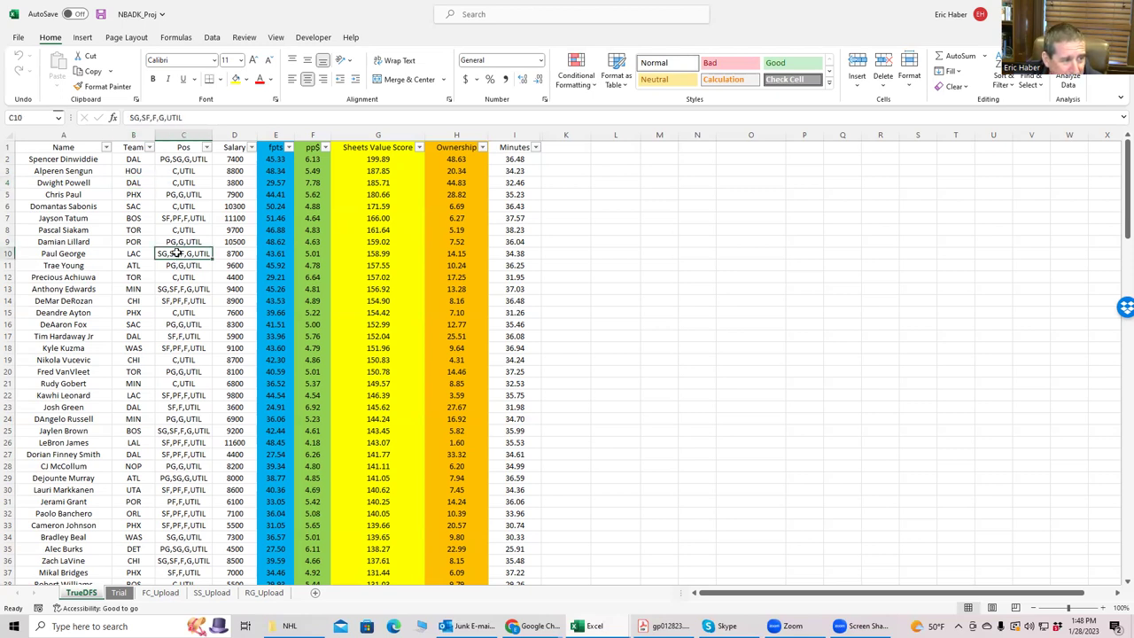
pyautogui.click(327, 148)
pyautogui.click(265, 171)
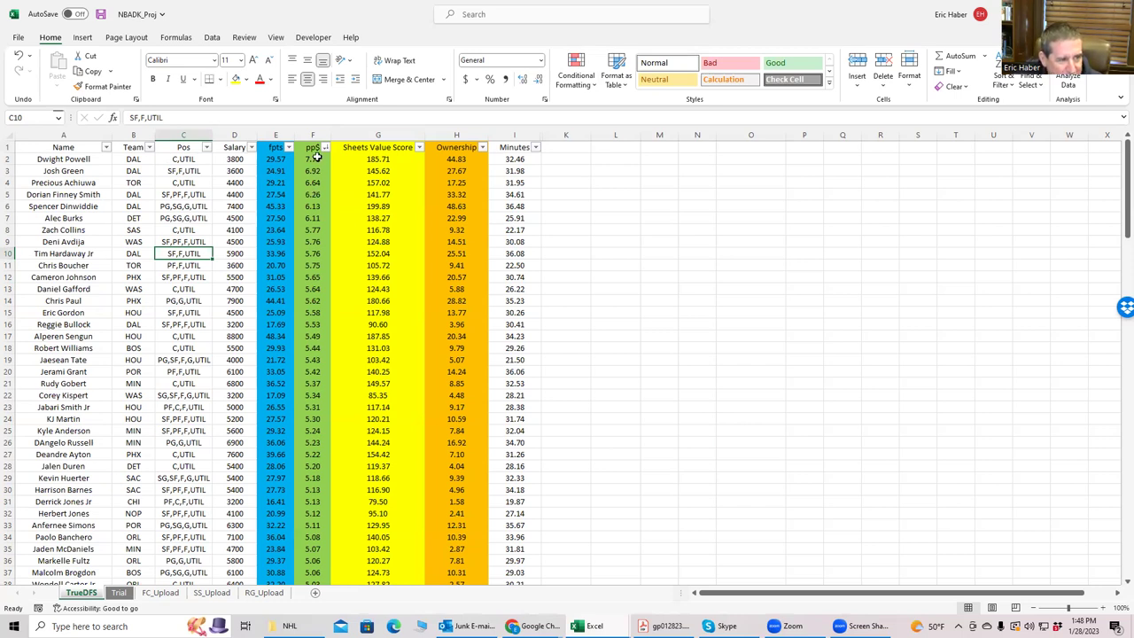
# Compare the top pp$ values in cells F2 and F3
pyautogui.click(313, 170)
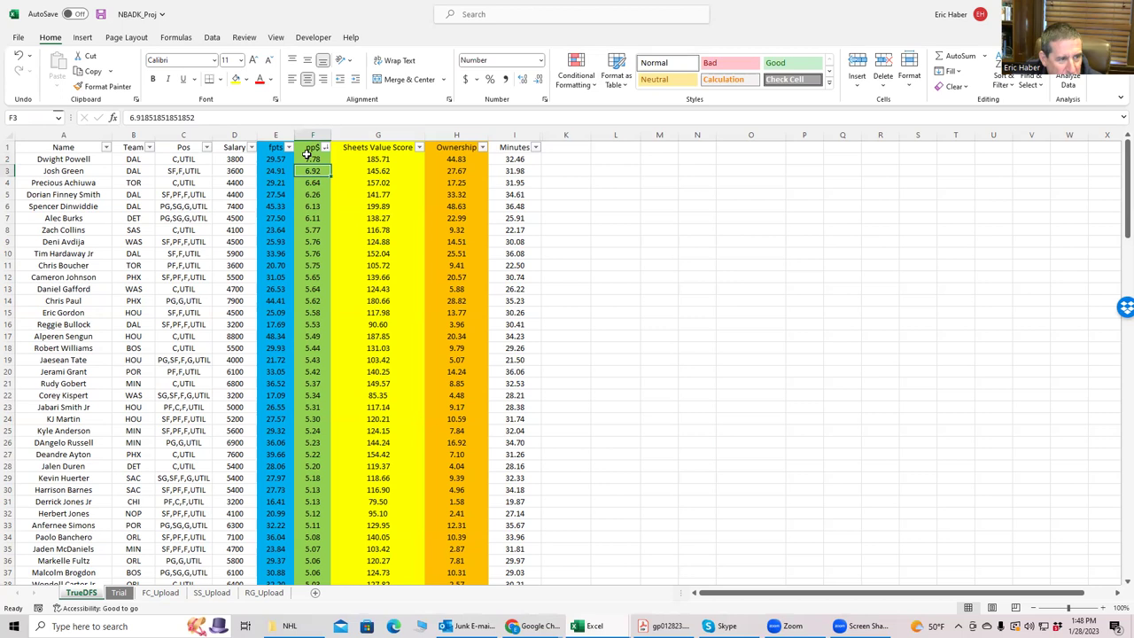
pyautogui.click(308, 160)
pyautogui.click(316, 171)
pyautogui.click(310, 160)
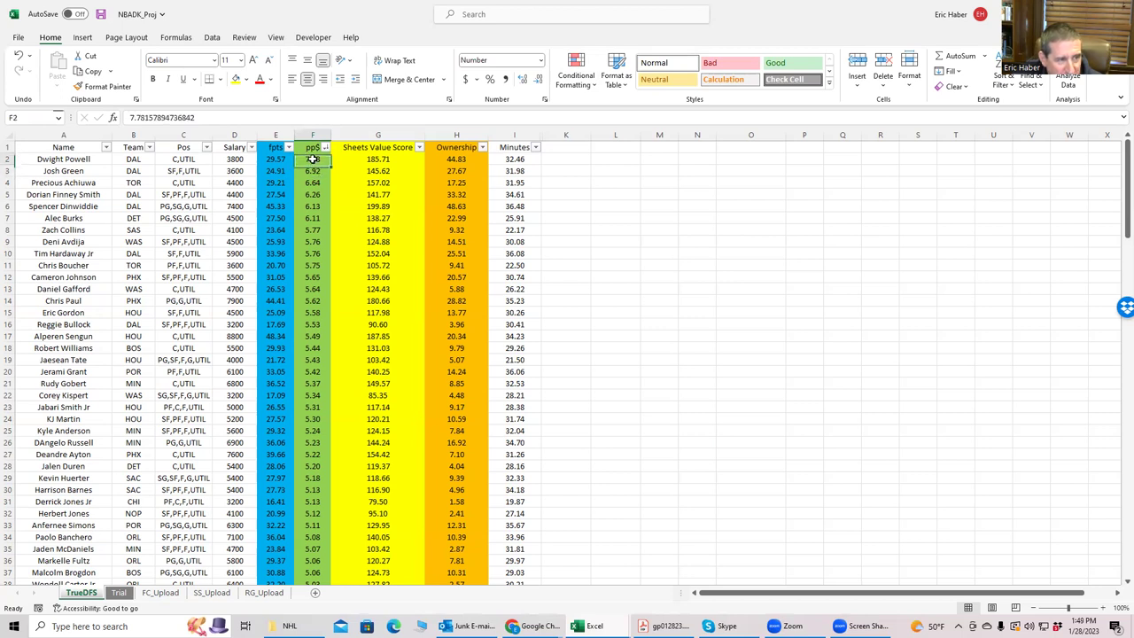
pyautogui.click(310, 171)
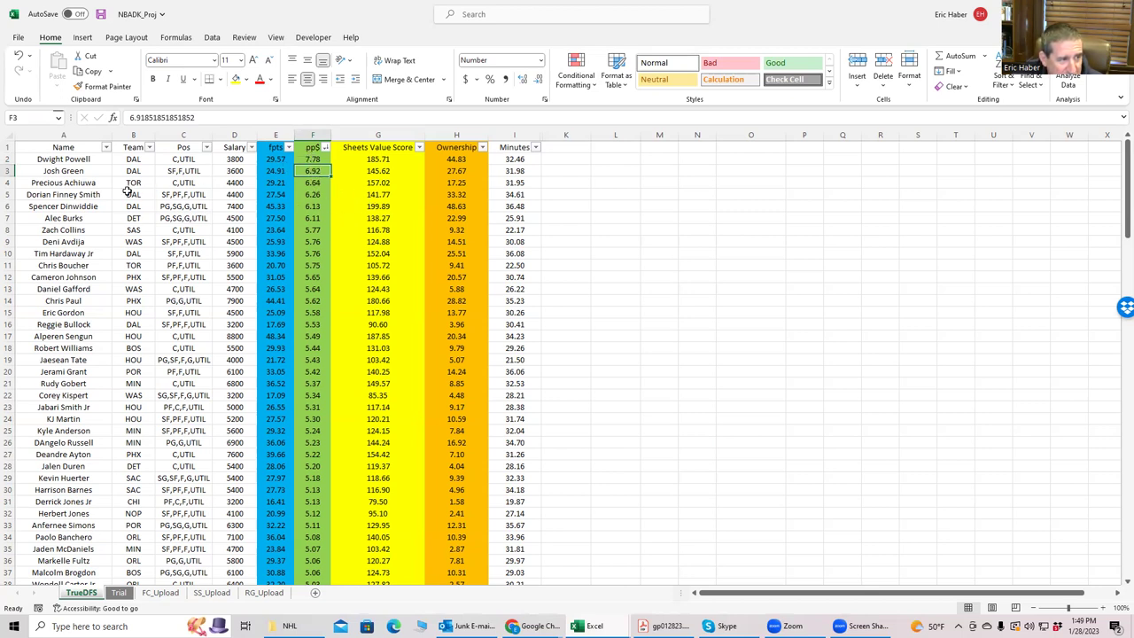
# Review the player in A6 and the salaries in D6, D10, D14 and D12
pyautogui.click(78, 205)
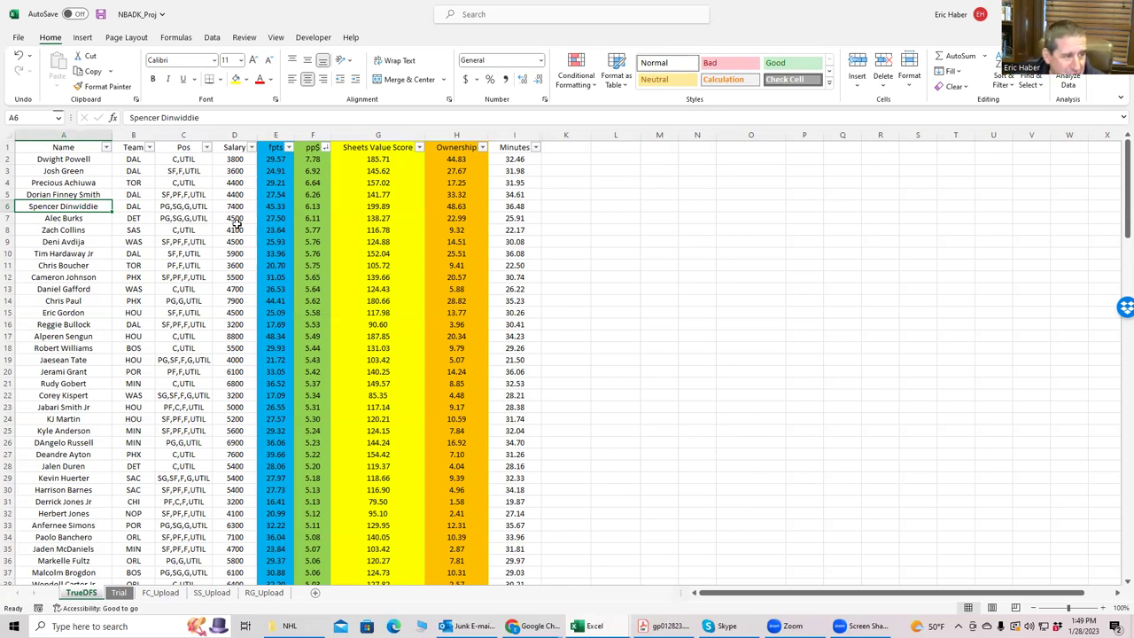
pyautogui.click(230, 206)
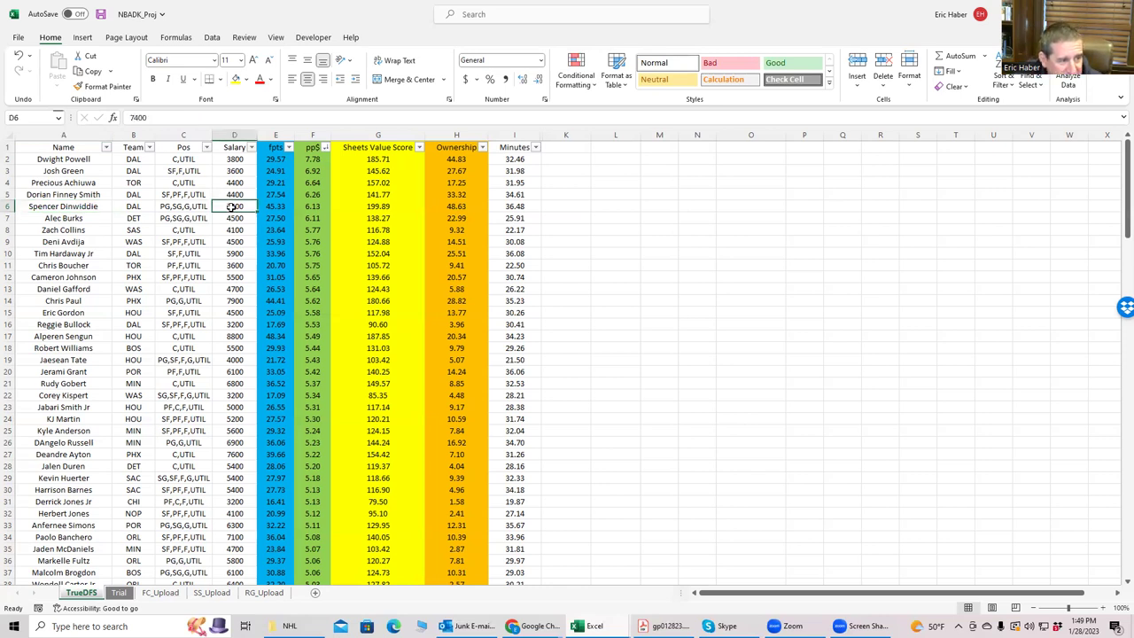
pyautogui.click(232, 254)
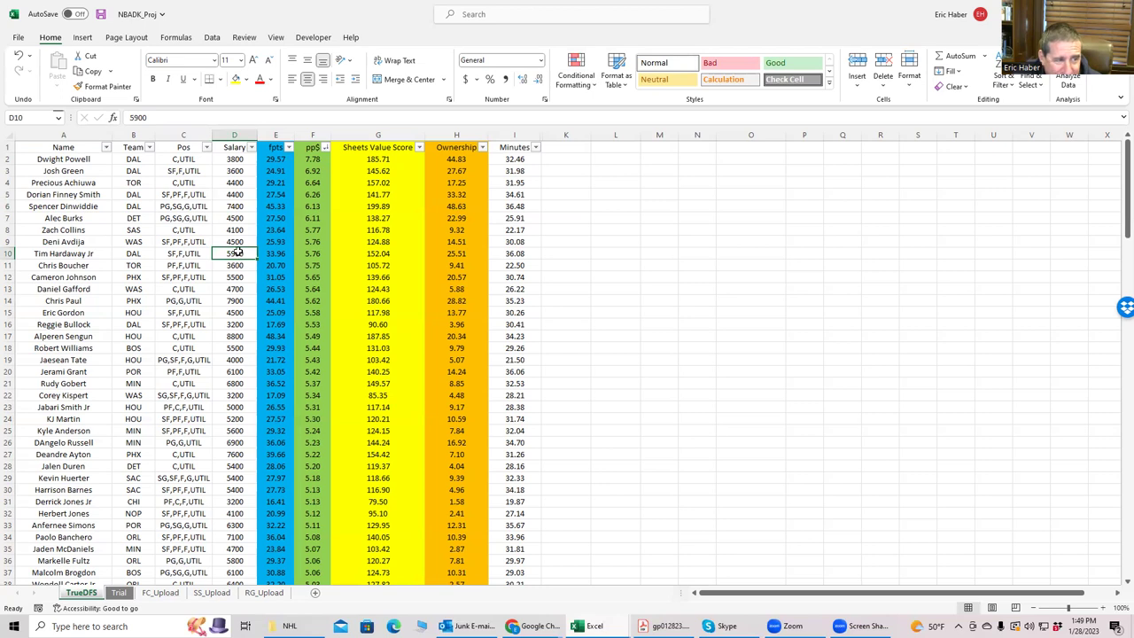
pyautogui.click(235, 300)
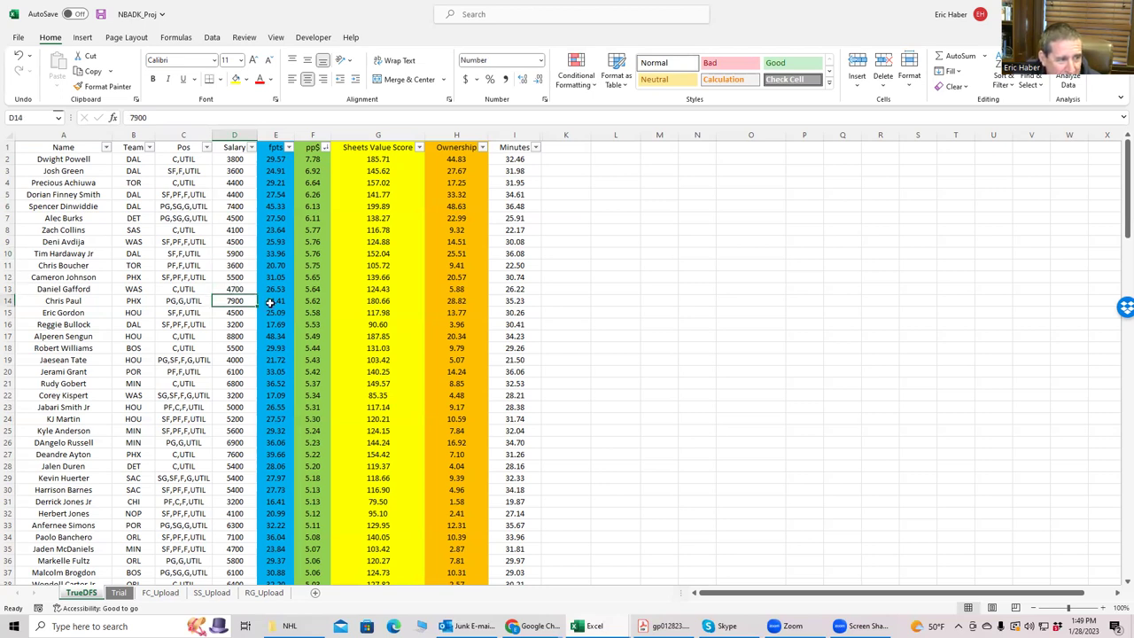
pyautogui.click(240, 277)
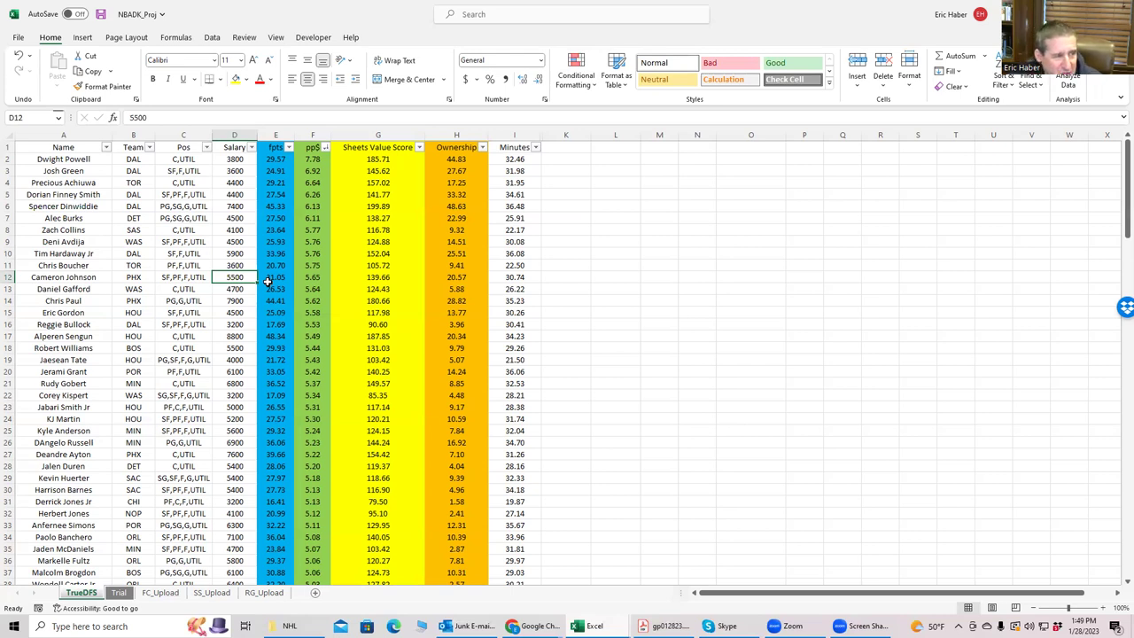
pyautogui.click(235, 185)
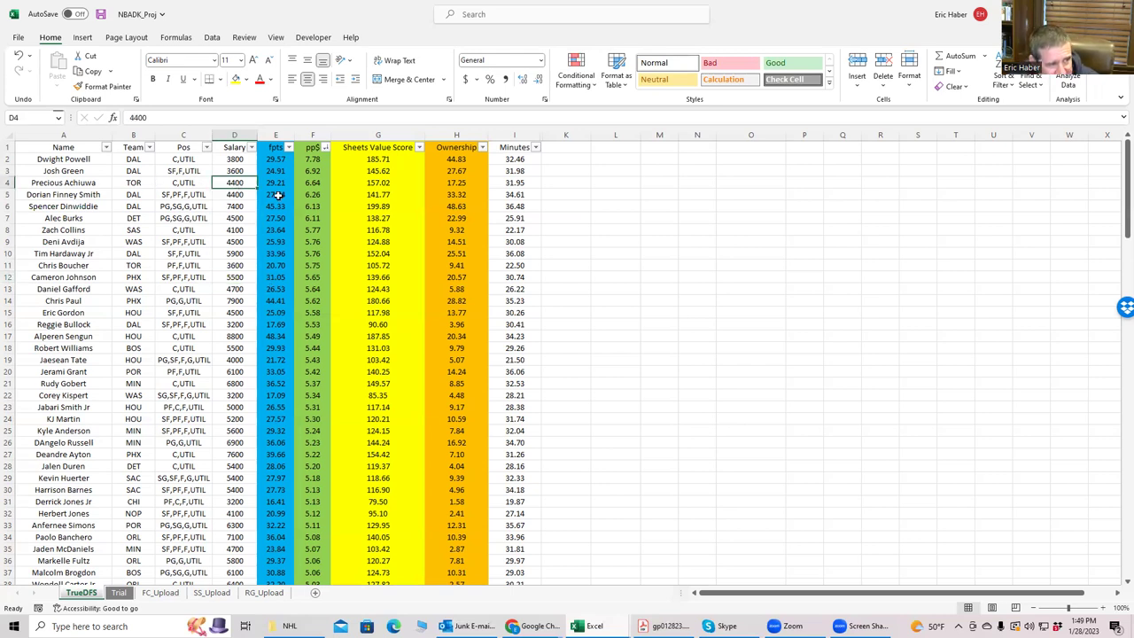
pyautogui.click(164, 183)
pyautogui.click(232, 183)
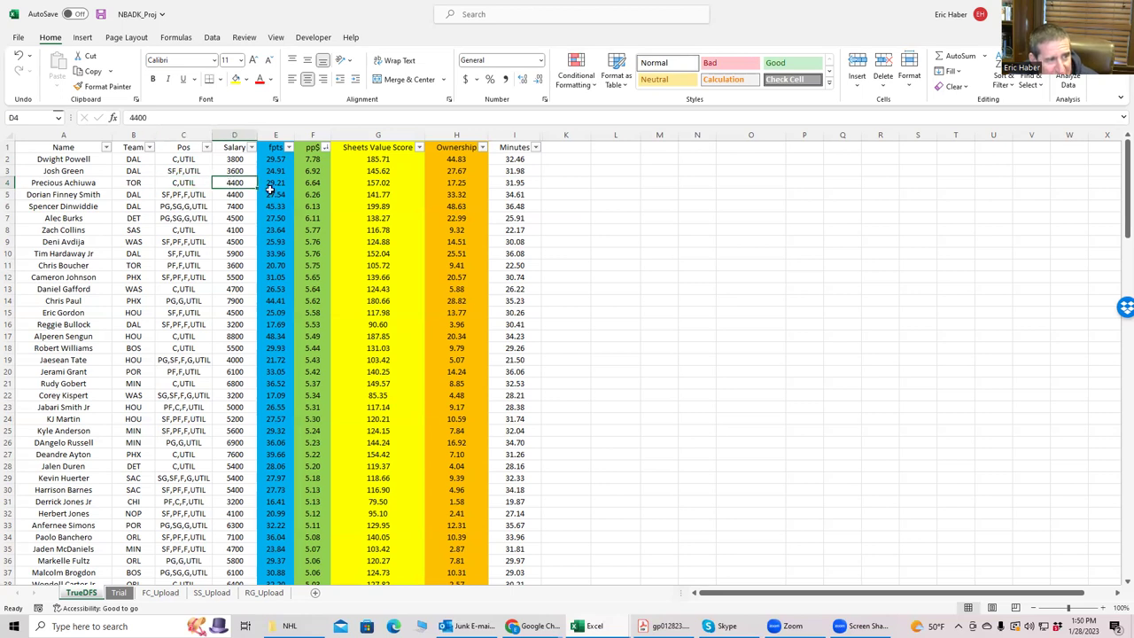
pyautogui.click(241, 161)
pyautogui.click(241, 183)
pyautogui.click(241, 160)
pyautogui.click(241, 182)
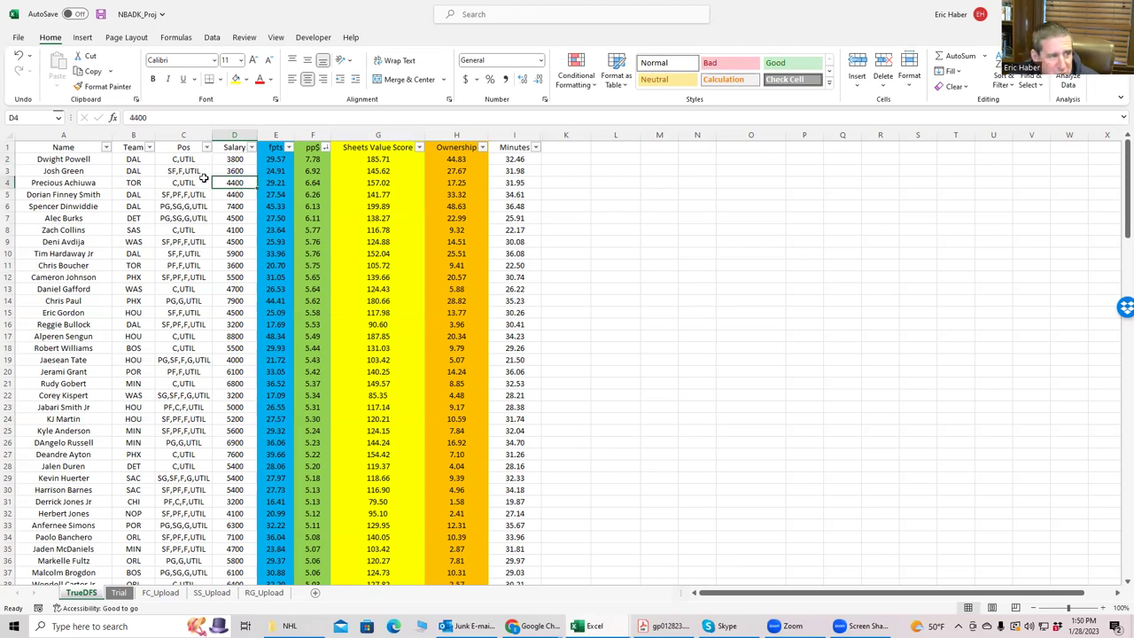
pyautogui.click(223, 160)
pyautogui.click(235, 180)
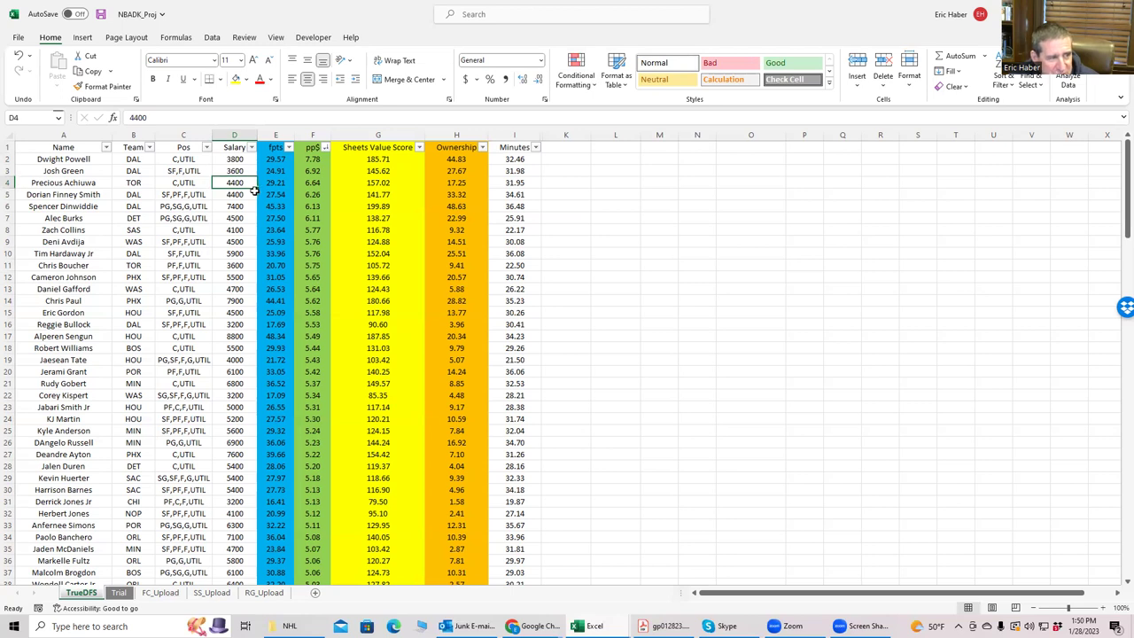
pyautogui.click(234, 228)
pyautogui.click(235, 182)
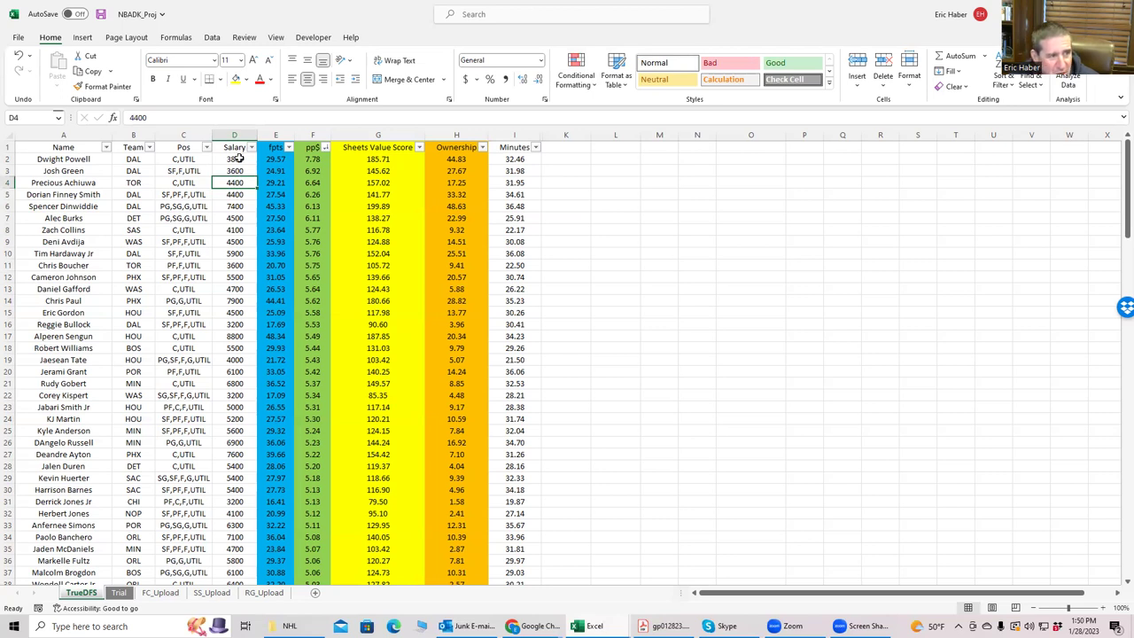
pyautogui.click(238, 159)
pyautogui.click(237, 182)
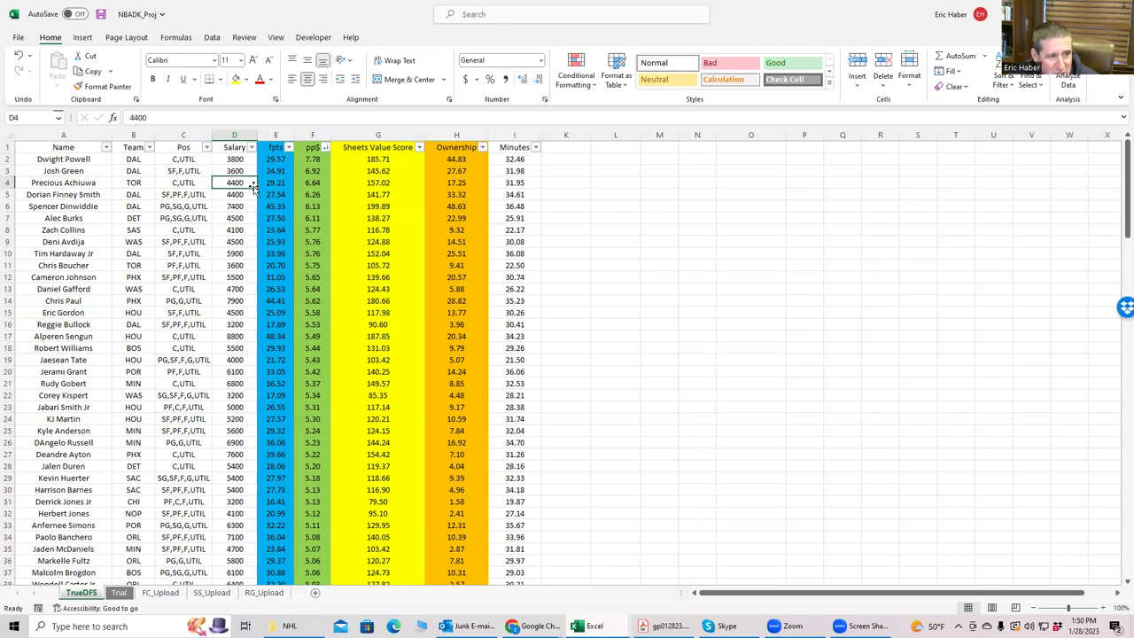
pyautogui.click(439, 183)
pyautogui.click(240, 182)
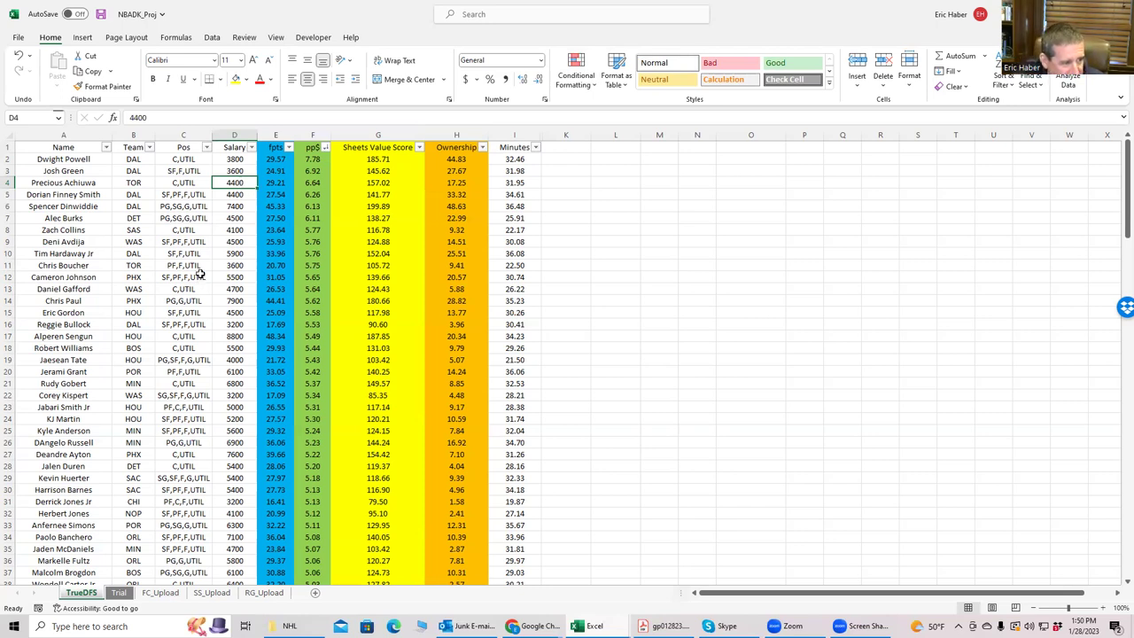
pyautogui.click(233, 266)
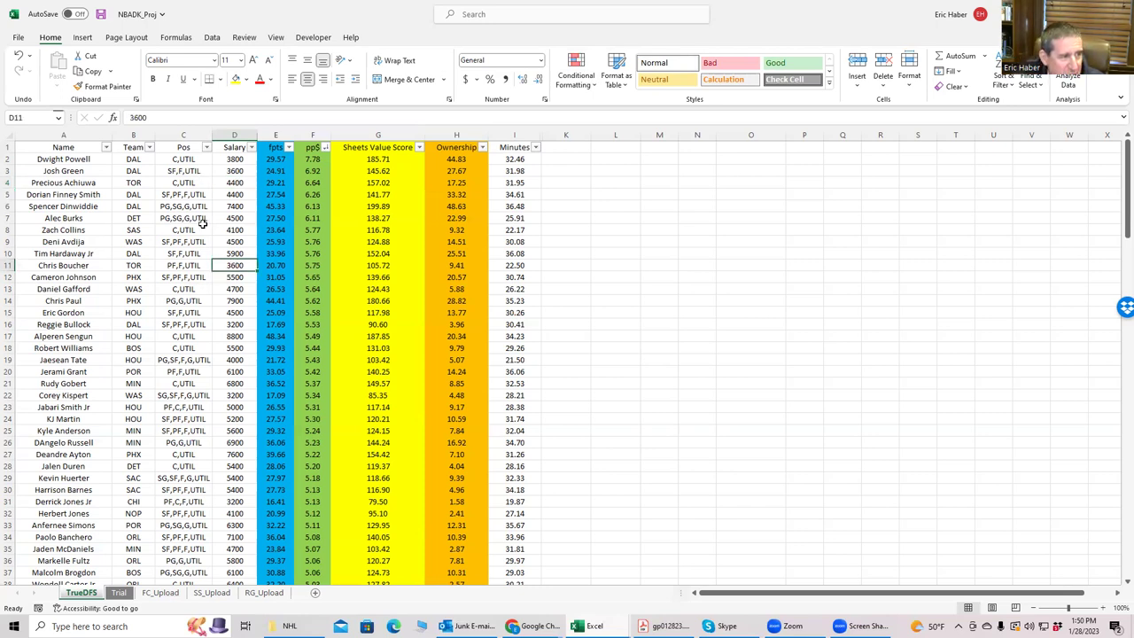
pyautogui.click(307, 264)
pyautogui.click(236, 266)
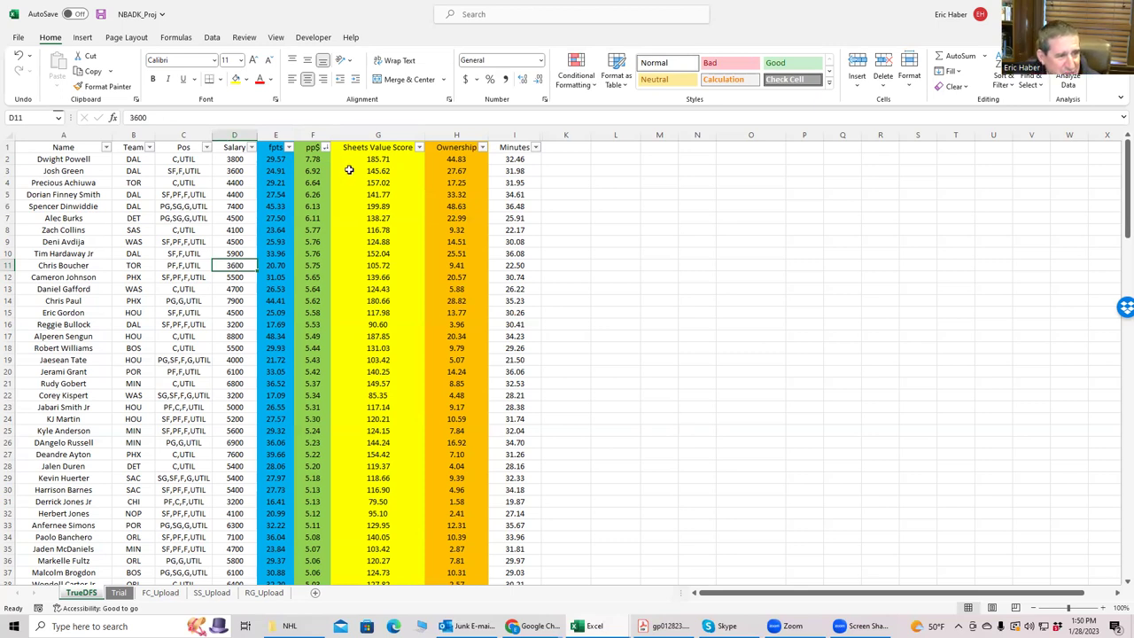
pyautogui.click(419, 147)
pyautogui.click(357, 177)
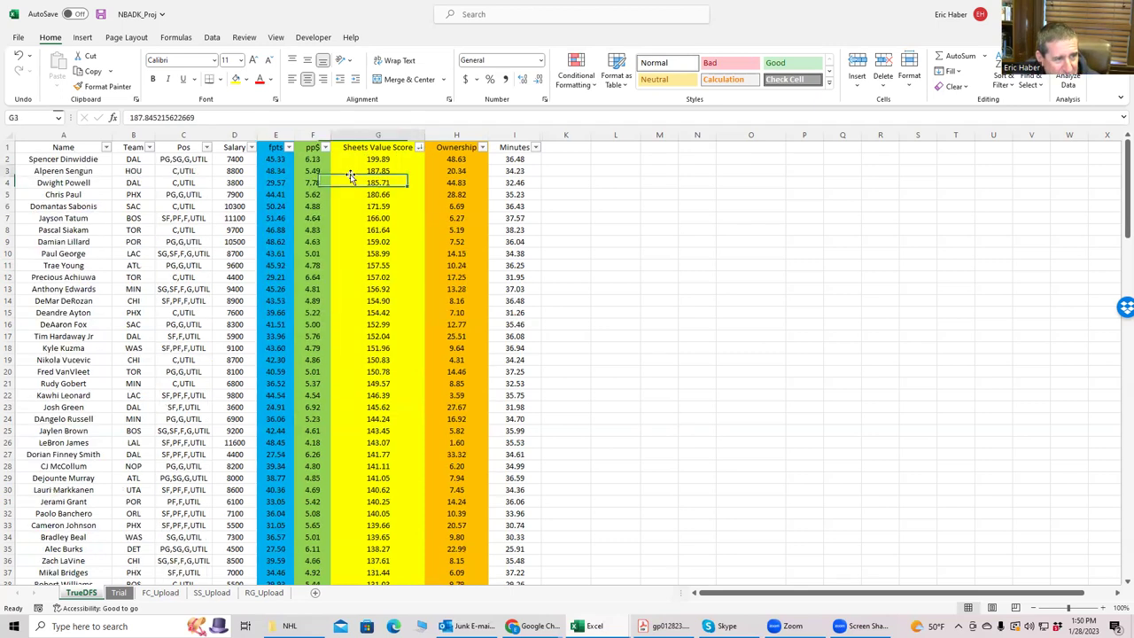
pyautogui.click(358, 174)
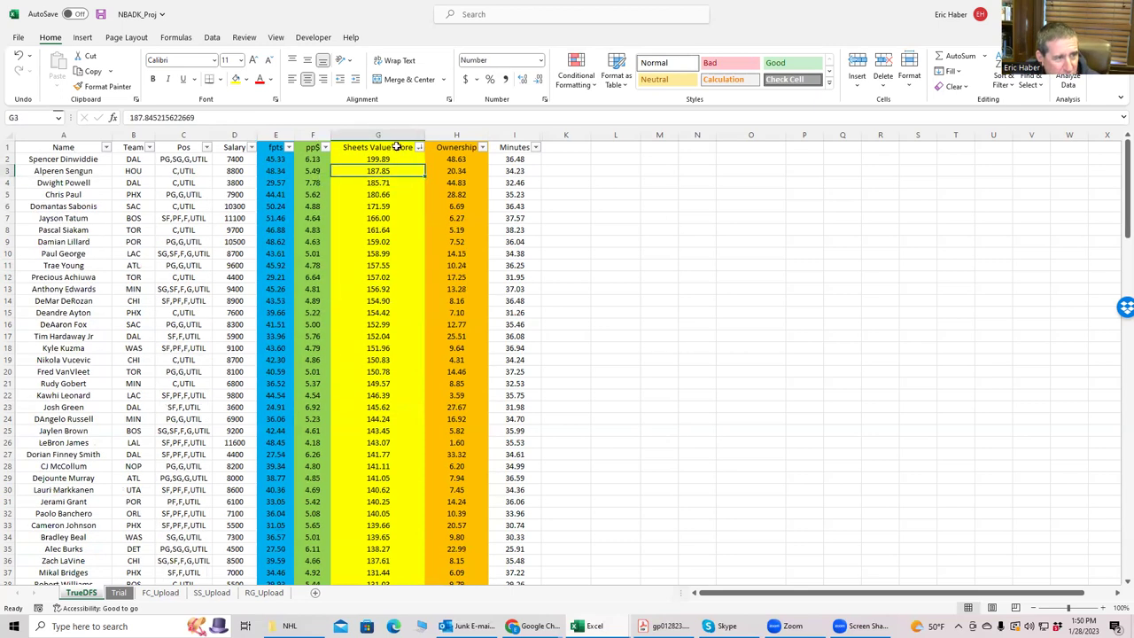
pyautogui.click(368, 182)
pyautogui.click(246, 209)
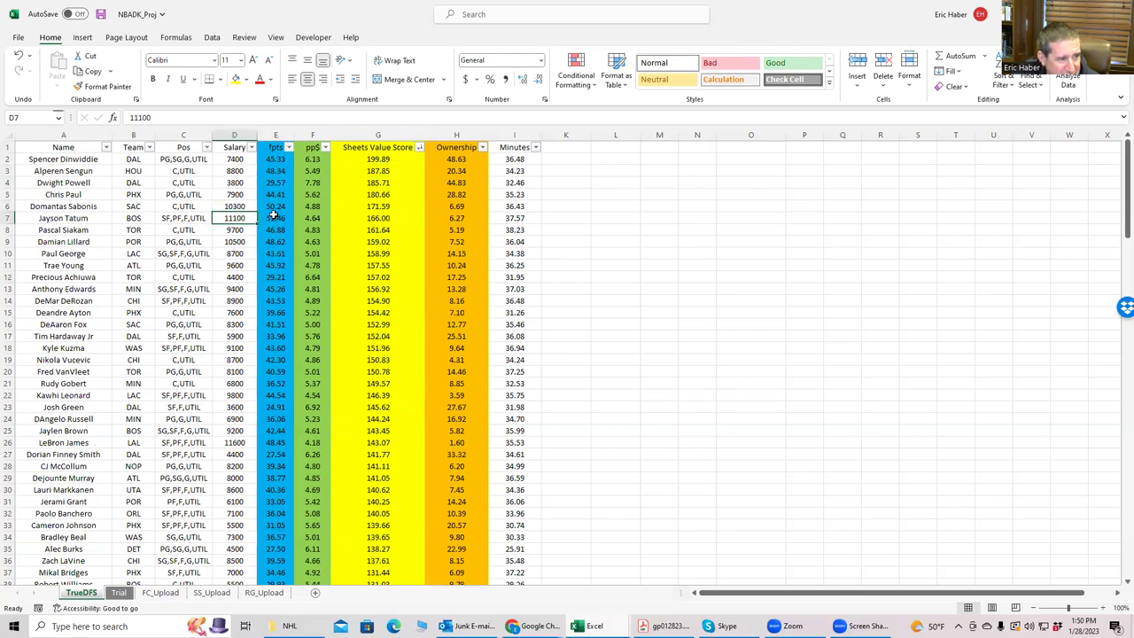
pyautogui.click(235, 222)
pyautogui.click(244, 241)
pyautogui.click(241, 209)
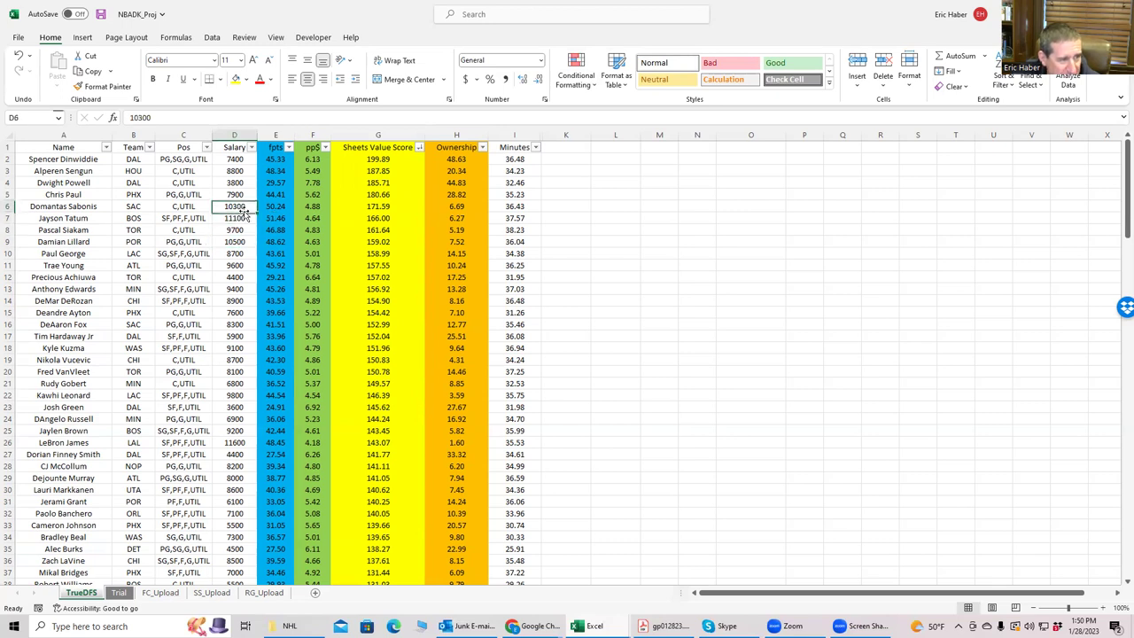
pyautogui.click(241, 220)
pyautogui.click(245, 240)
pyautogui.click(232, 206)
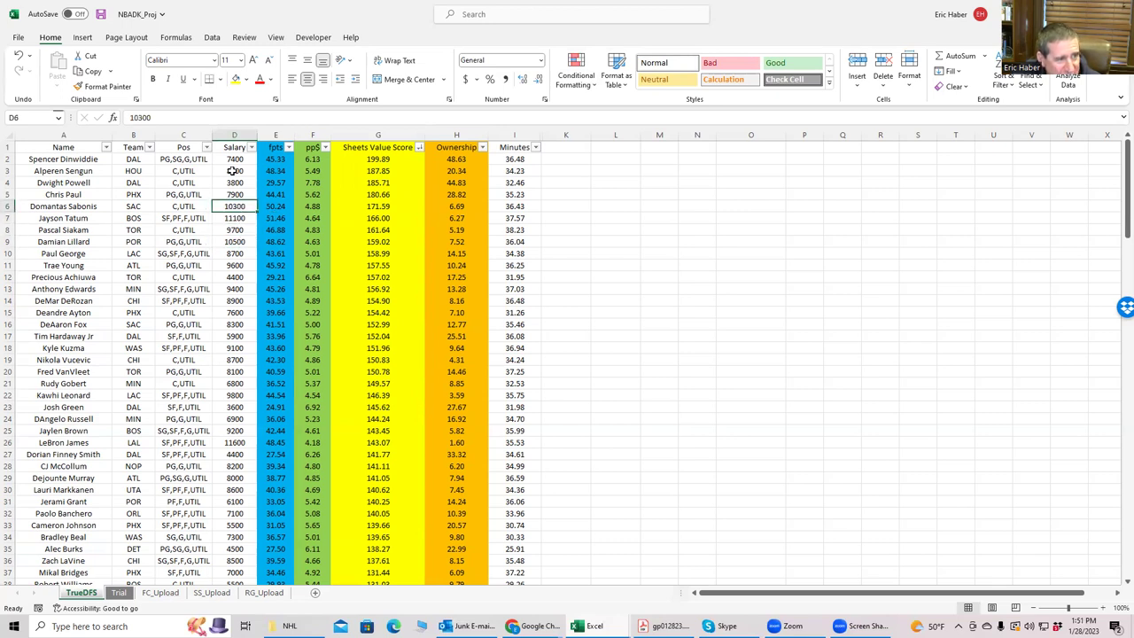
pyautogui.click(232, 161)
pyautogui.click(232, 195)
pyautogui.click(231, 169)
pyautogui.click(235, 204)
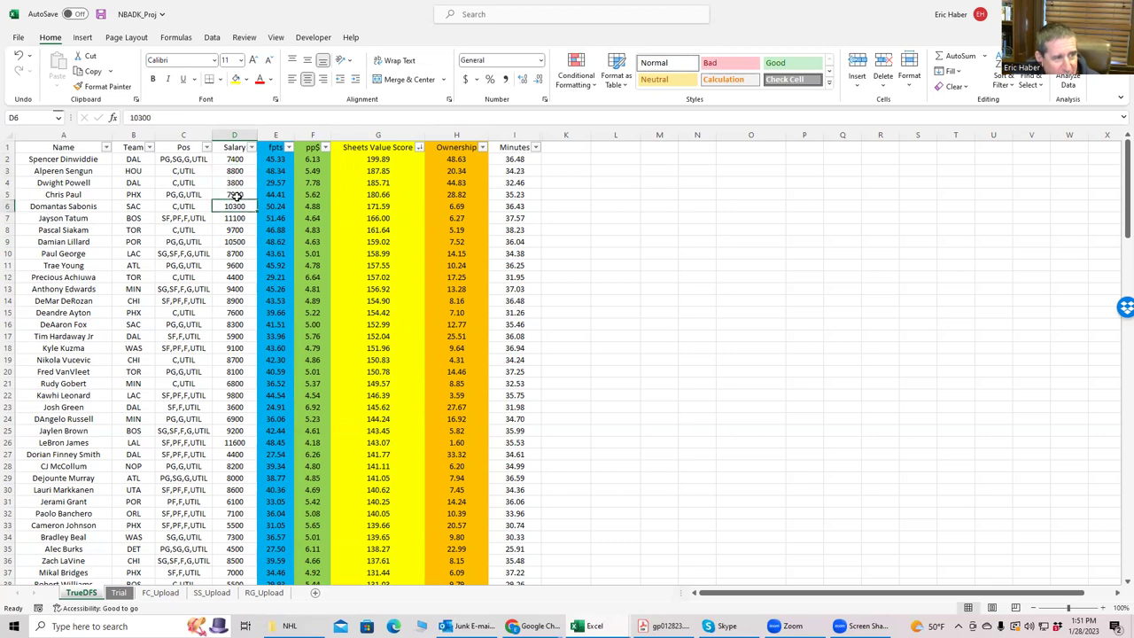
pyautogui.click(238, 170)
pyautogui.click(239, 206)
pyautogui.click(239, 220)
pyautogui.click(243, 242)
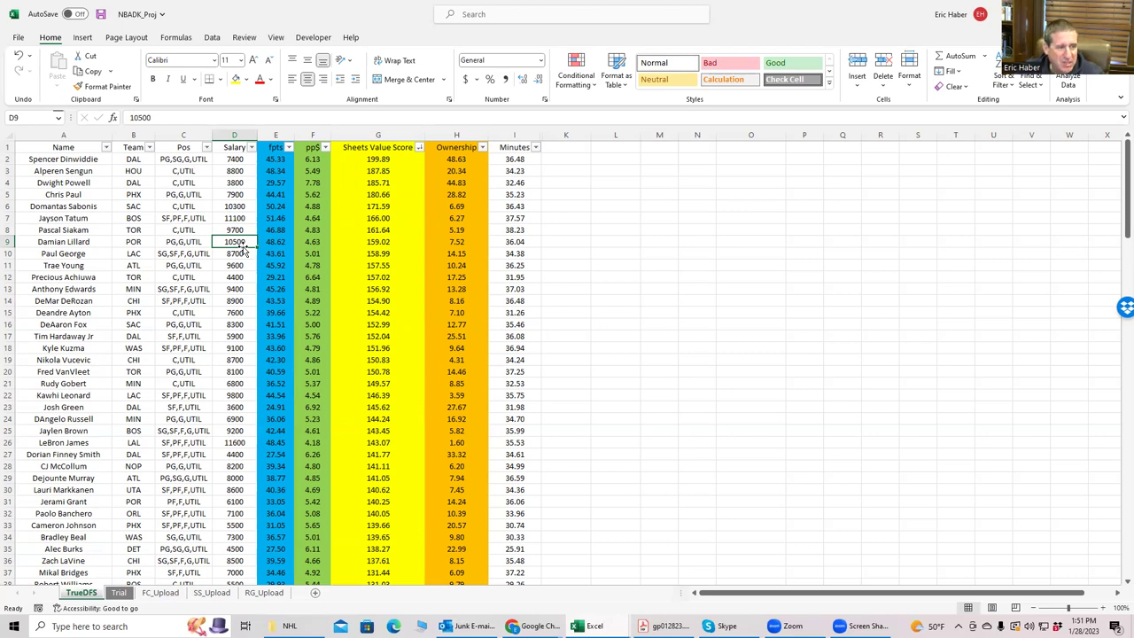
pyautogui.click(237, 193)
pyautogui.click(232, 239)
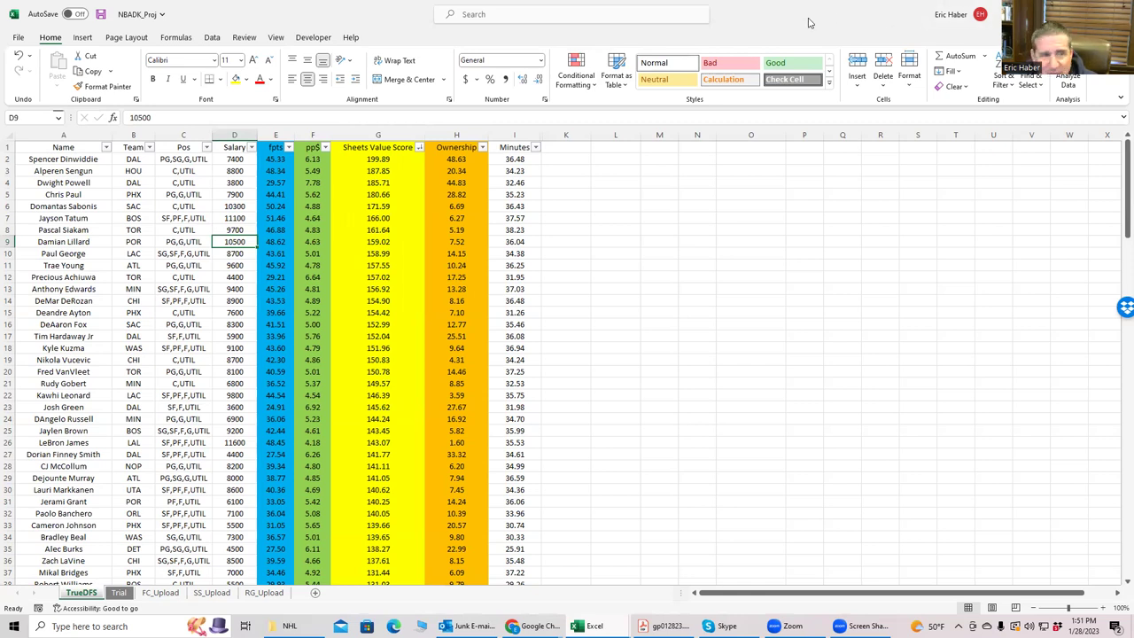
# Add S. Dinwiddie from the DAL @ UTA game at SG
pyautogui.hotkey('alt', 'Tab')
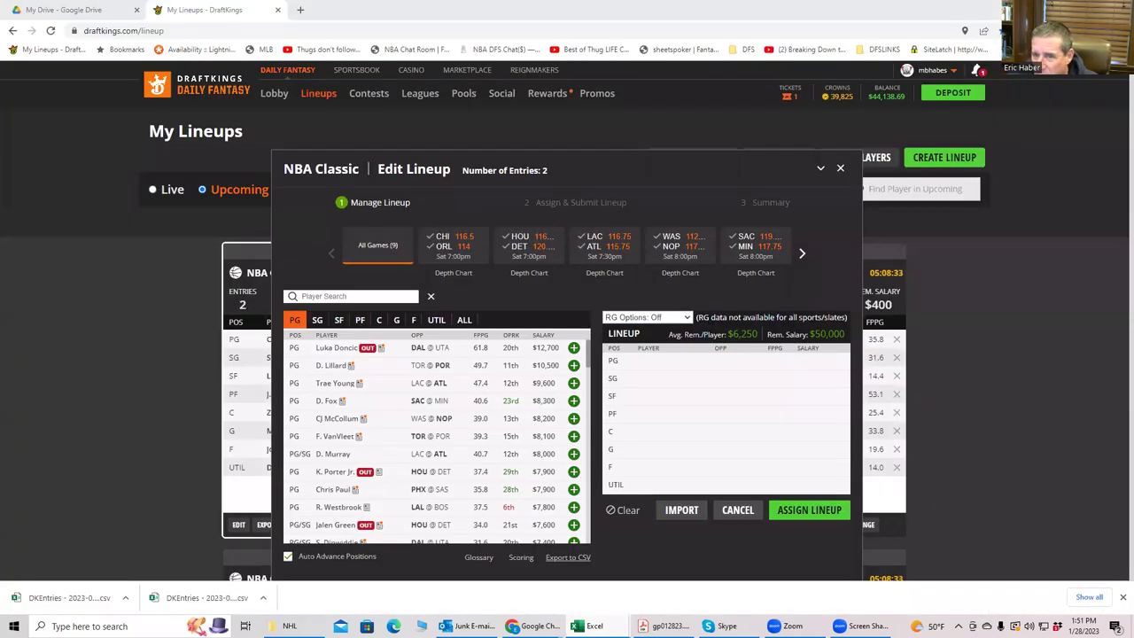
pyautogui.click(319, 322)
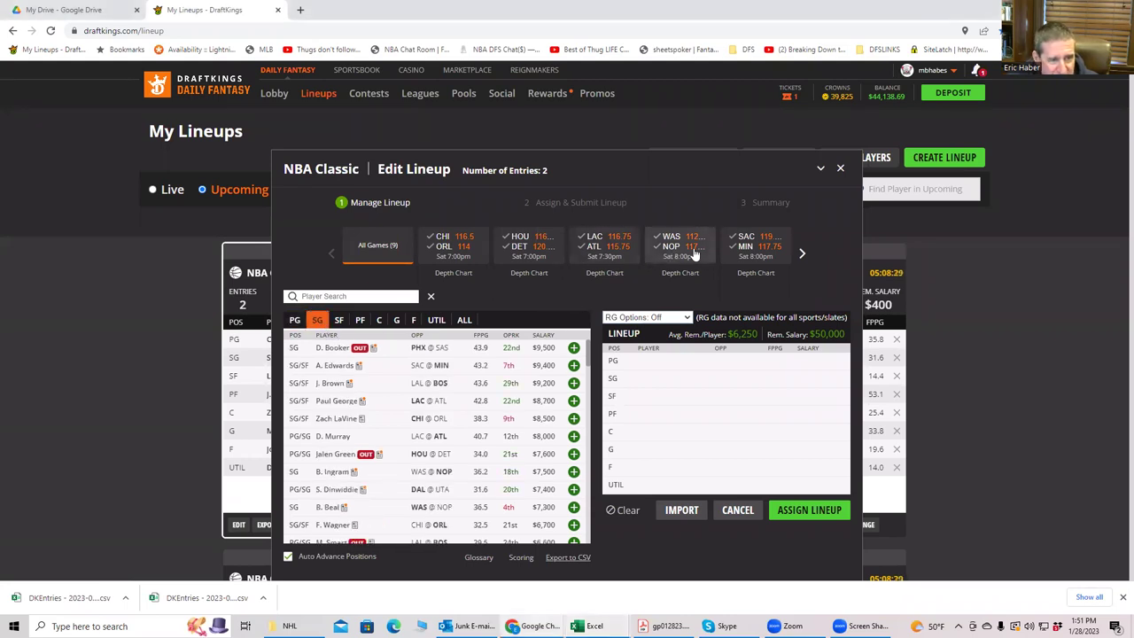
pyautogui.click(802, 254)
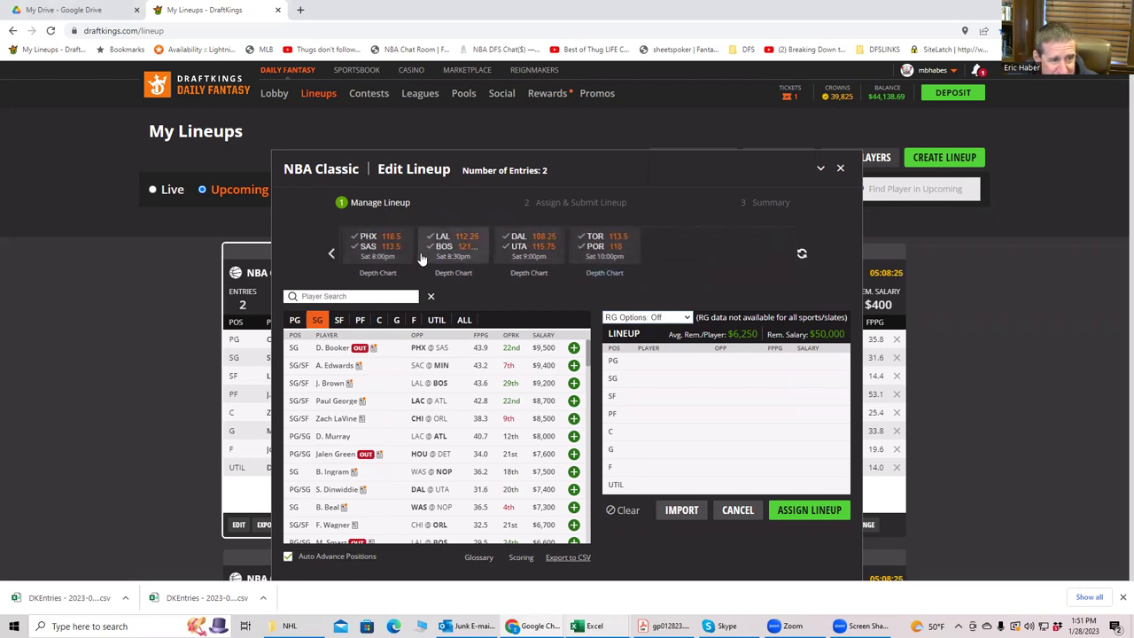
pyautogui.click(518, 248)
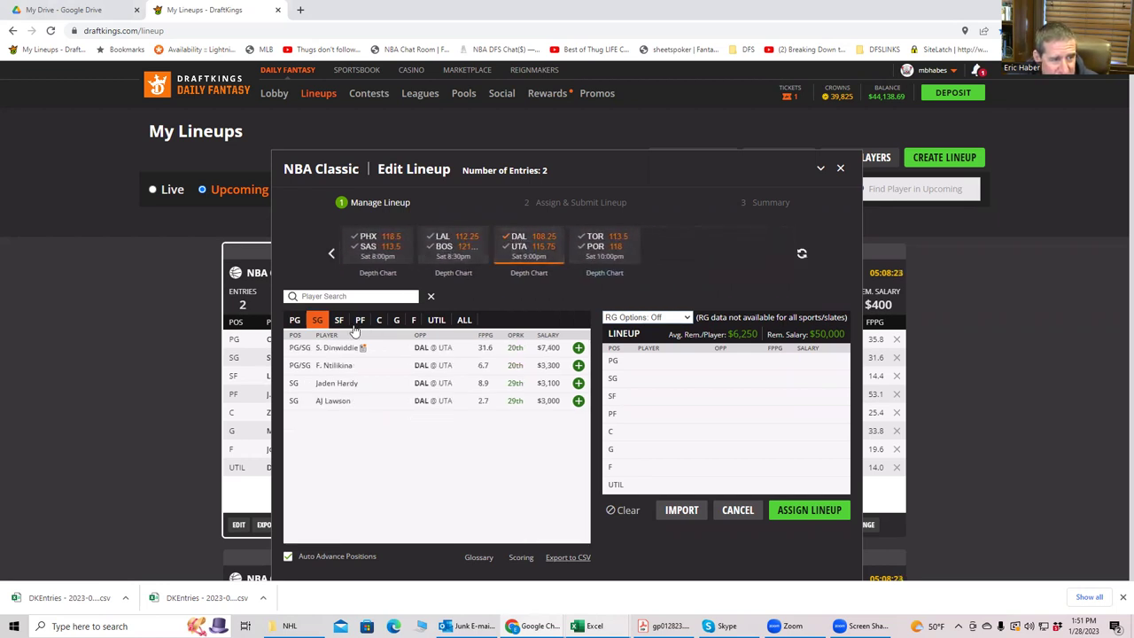
pyautogui.click(578, 347)
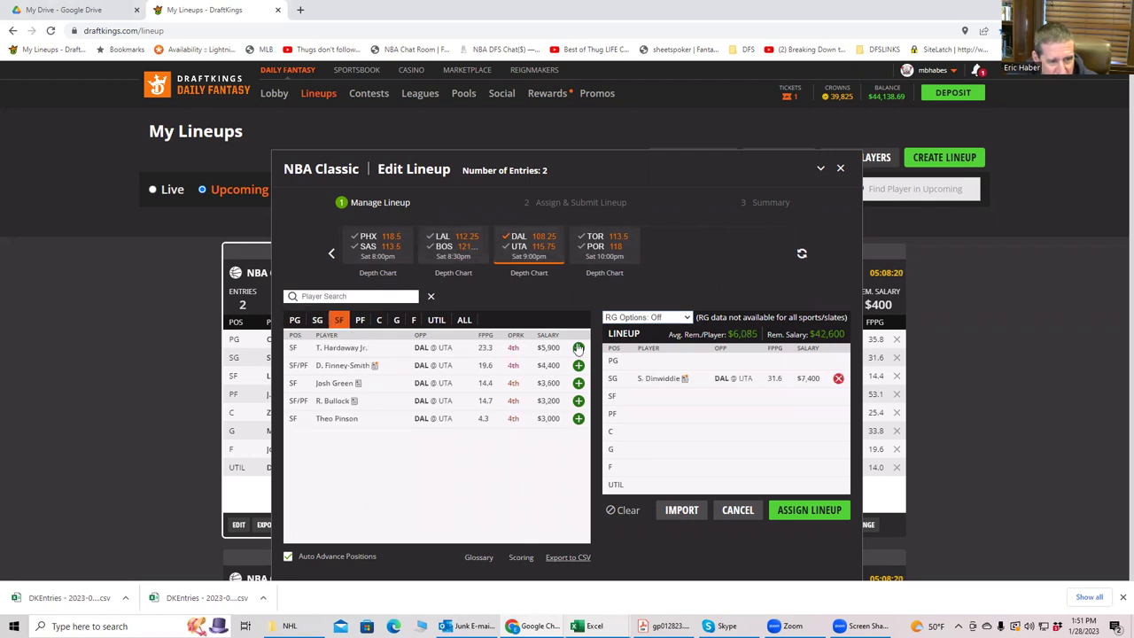
# Add Chris Paul from the PHX @ SAS game at PG
pyautogui.click(296, 320)
pyautogui.click(524, 246)
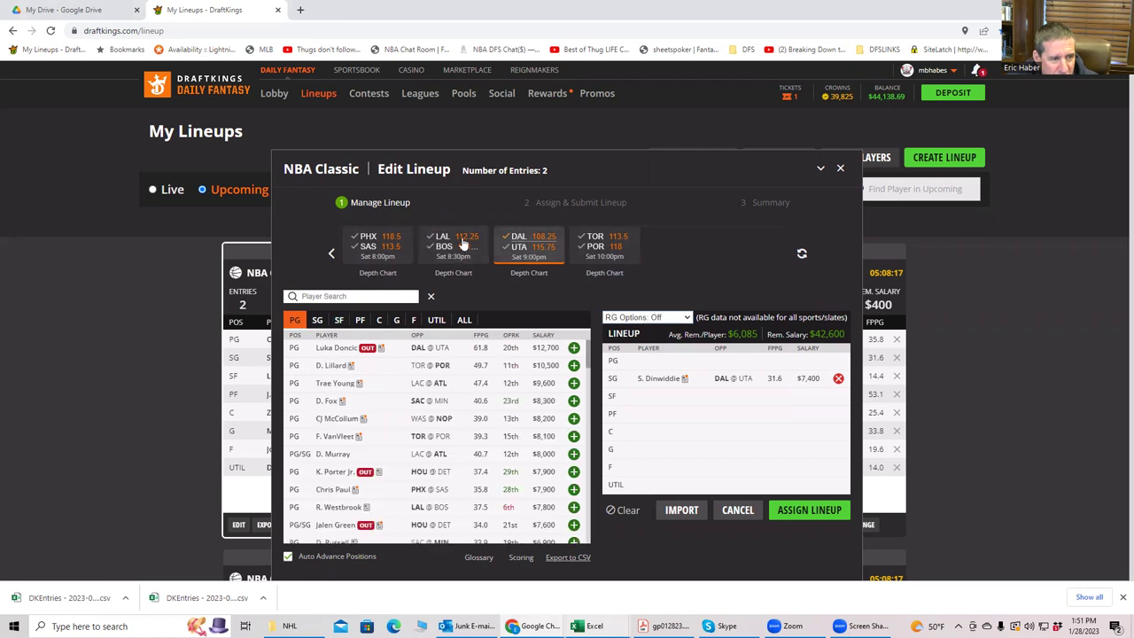
pyautogui.click(367, 246)
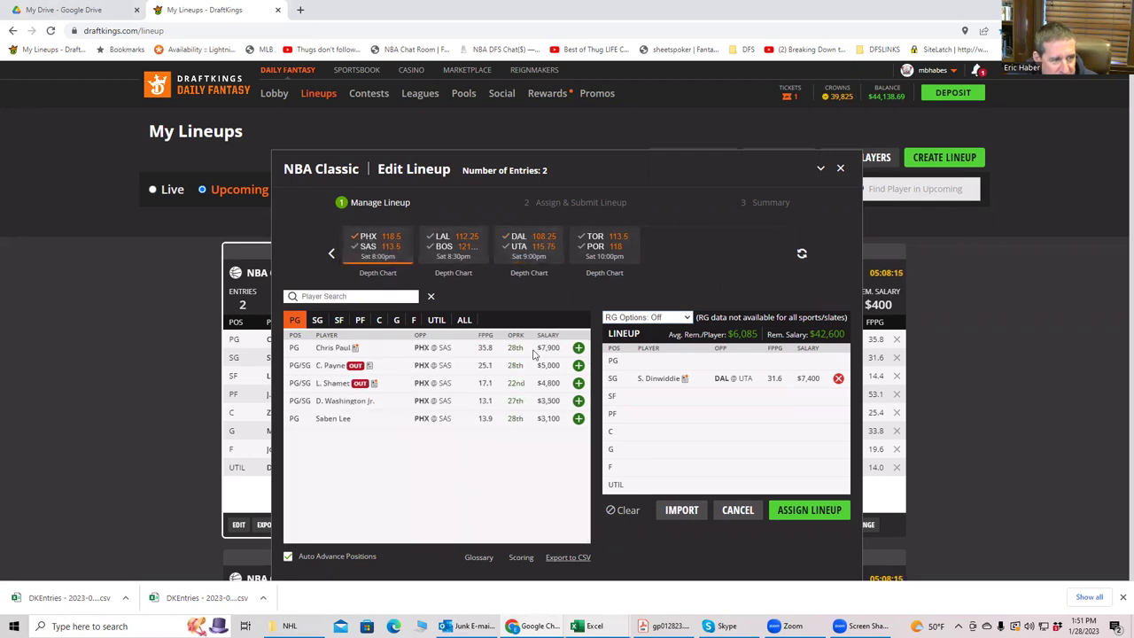
pyautogui.click(578, 349)
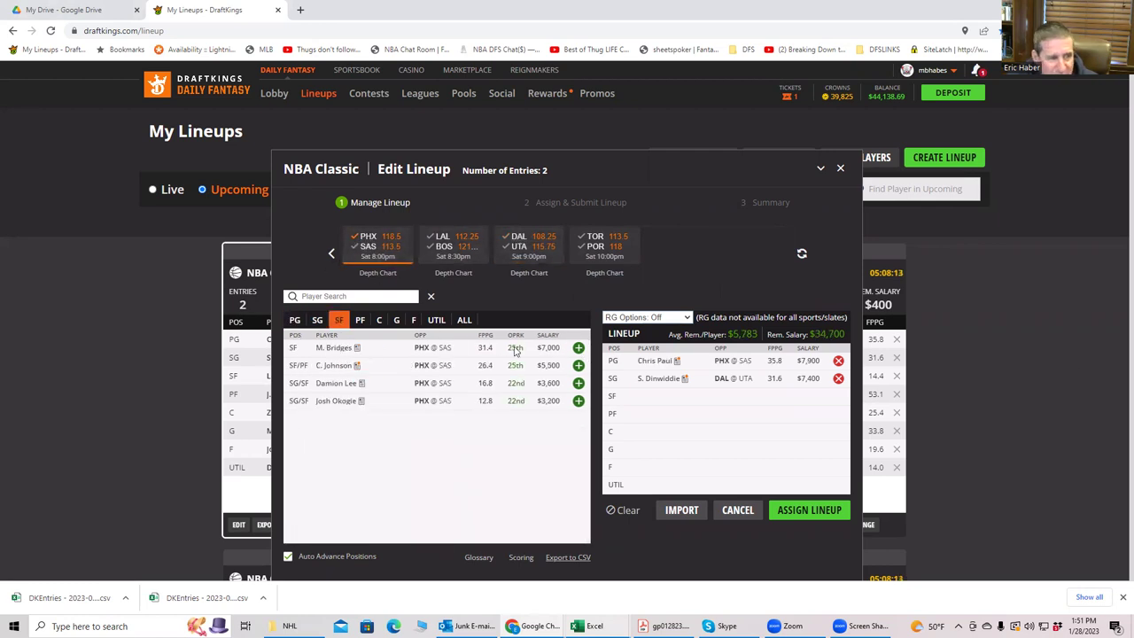
pyautogui.click(378, 320)
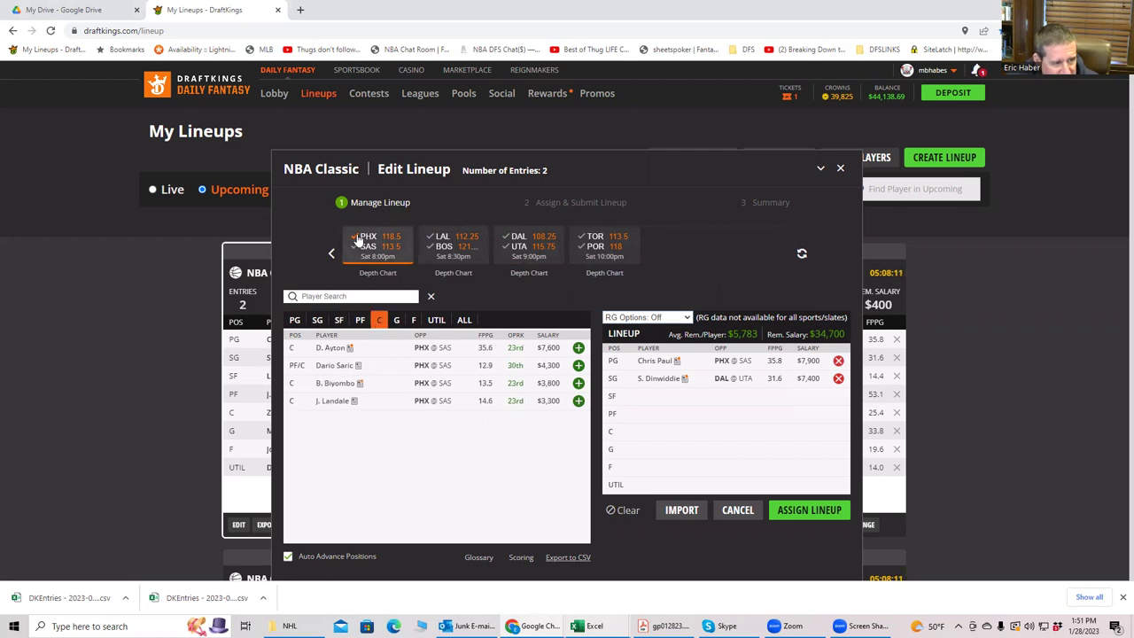
pyautogui.click(365, 247)
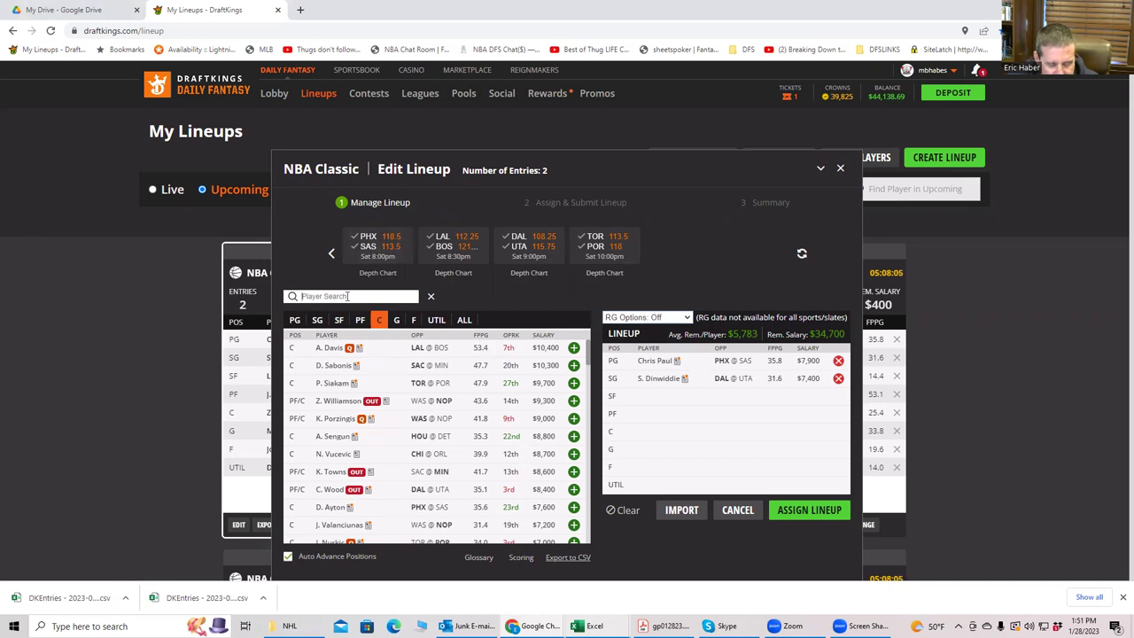
# Search 'pow' and add D. Powell at C
pyautogui.write('pow')
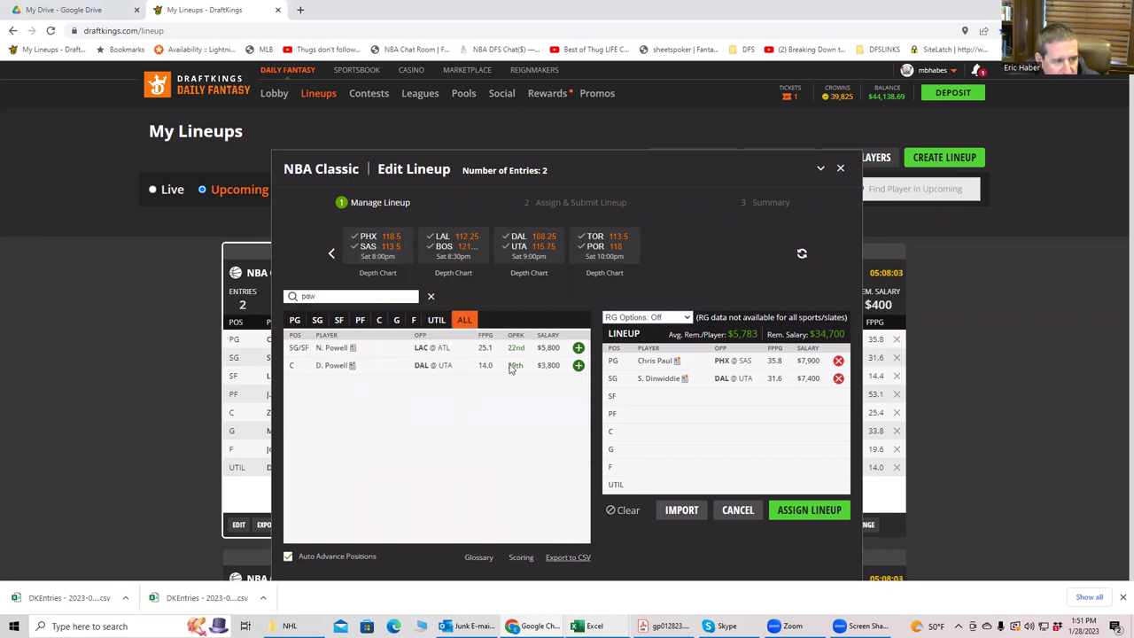
pyautogui.click(378, 320)
pyautogui.click(578, 348)
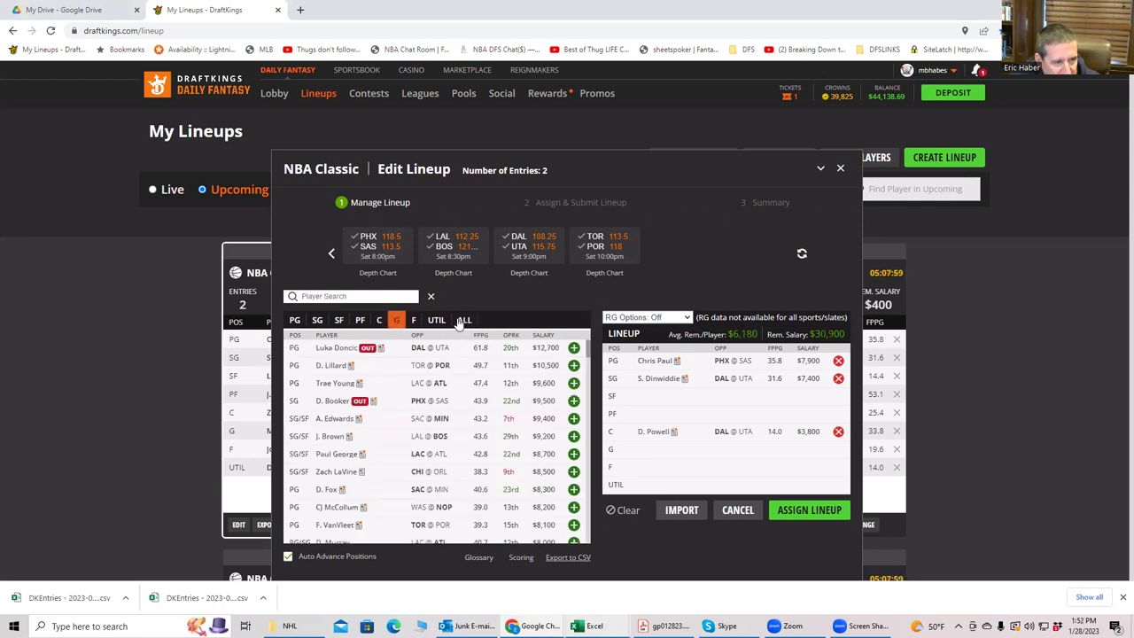
# Search 'sen' and add A. Sengun at UTIL, then return to the projection workbook
pyautogui.click(465, 323)
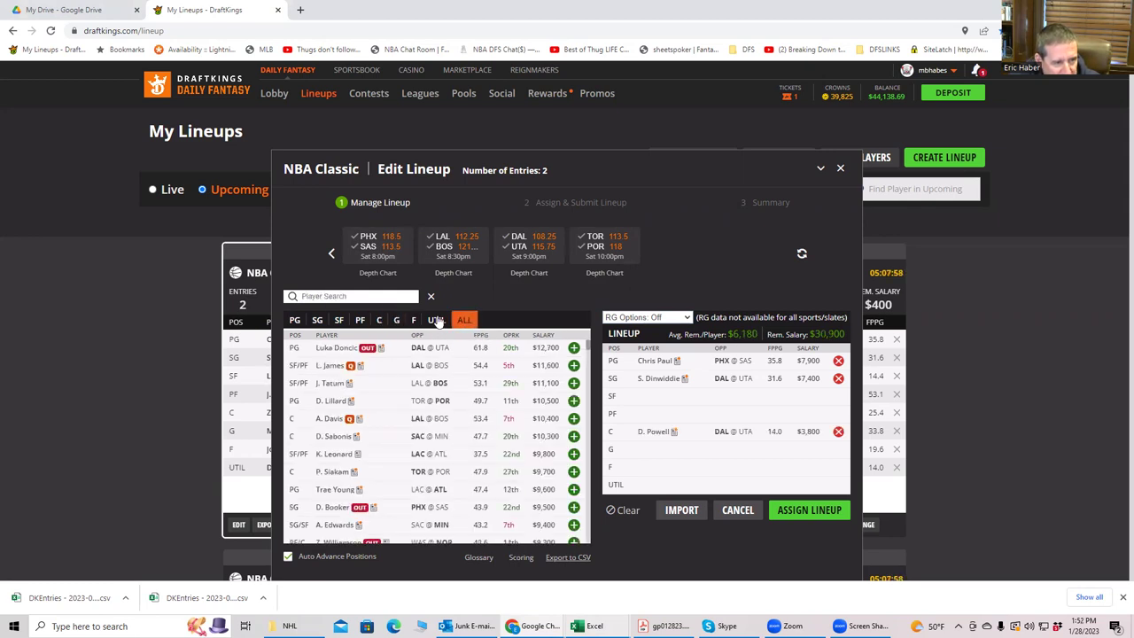
pyautogui.click(304, 296)
pyautogui.write('sen')
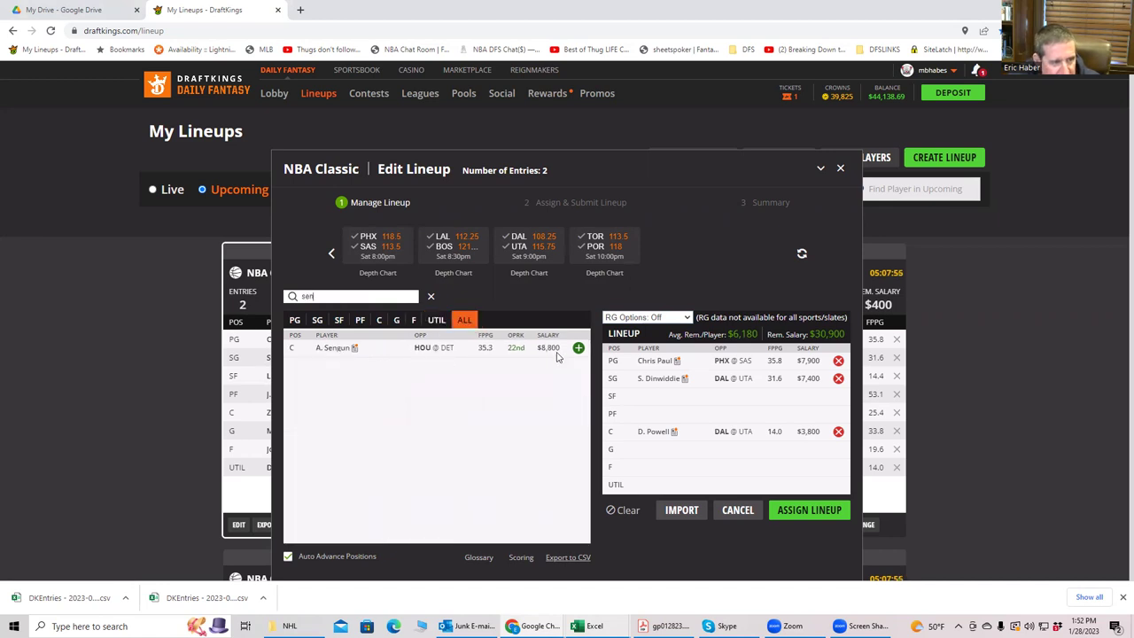
pyautogui.click(577, 350)
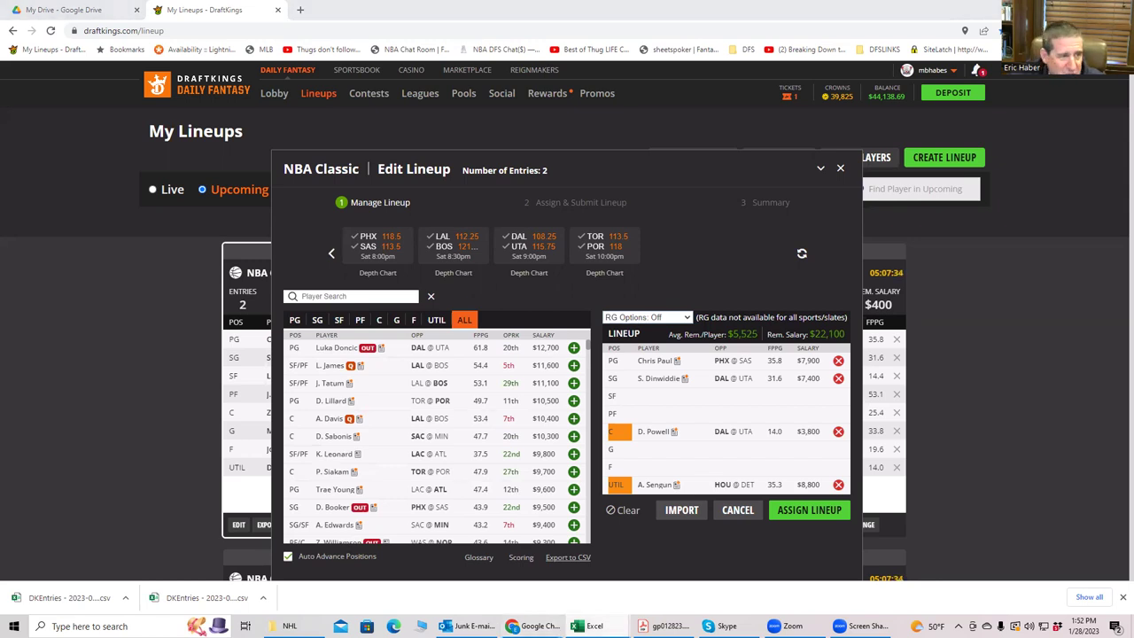
pyautogui.hotkey('alt', 'Tab')
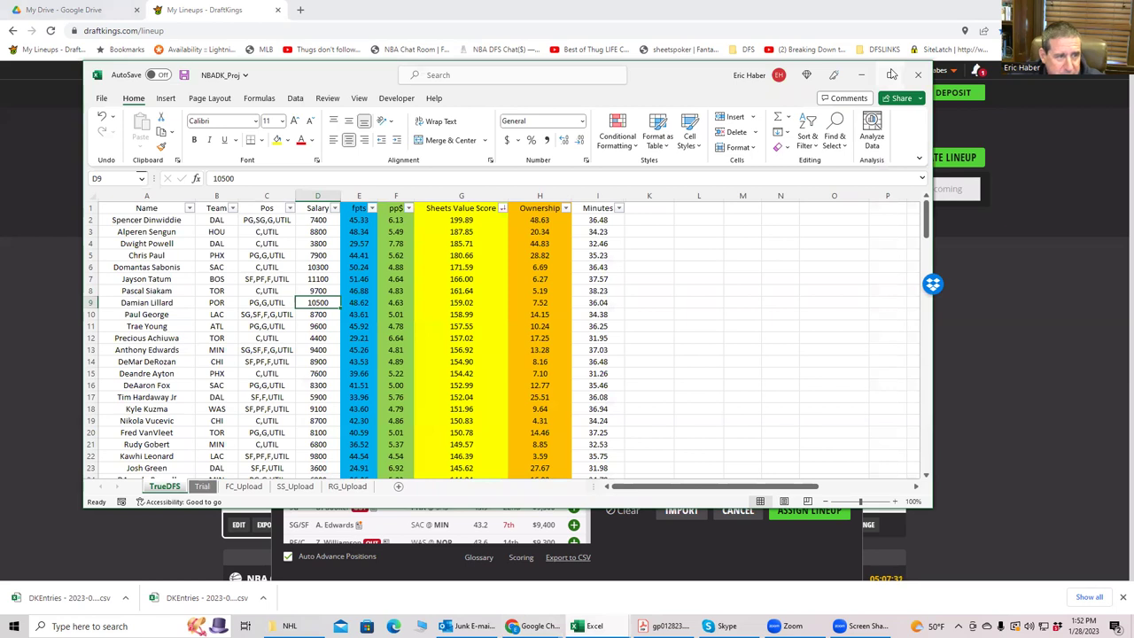
# Maximize the workbook and sort players by pp$, highest first
pyautogui.press('super+Up')
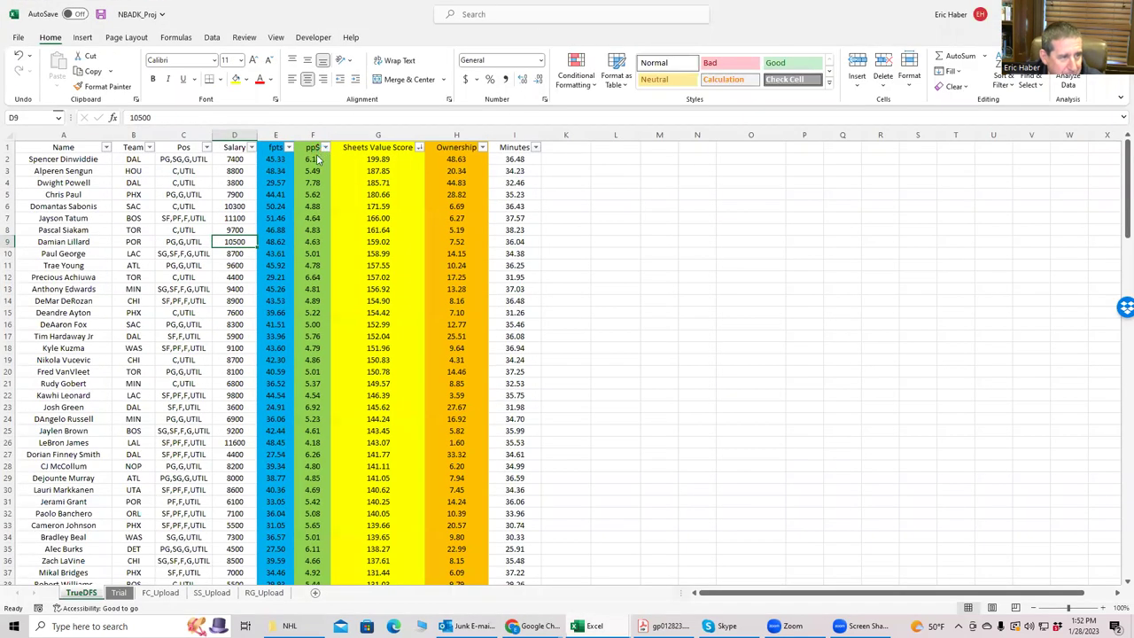
pyautogui.click(326, 147)
pyautogui.click(298, 177)
pyautogui.press('Up')
pyautogui.press('Up')
pyautogui.press('Up')
pyautogui.press('Up')
pyautogui.press('Up')
pyautogui.press('Up')
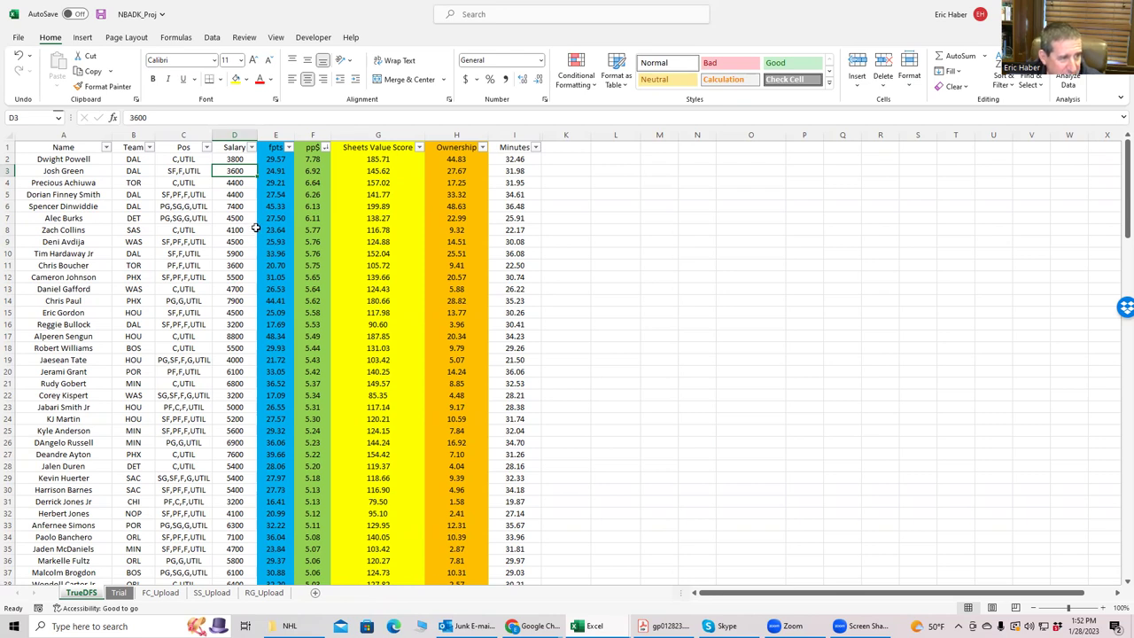
# Compare the salaries of Tim Hardaway Jr., Cameron Johnson and Deni Avdija, then return to DraftKings
pyautogui.click(236, 253)
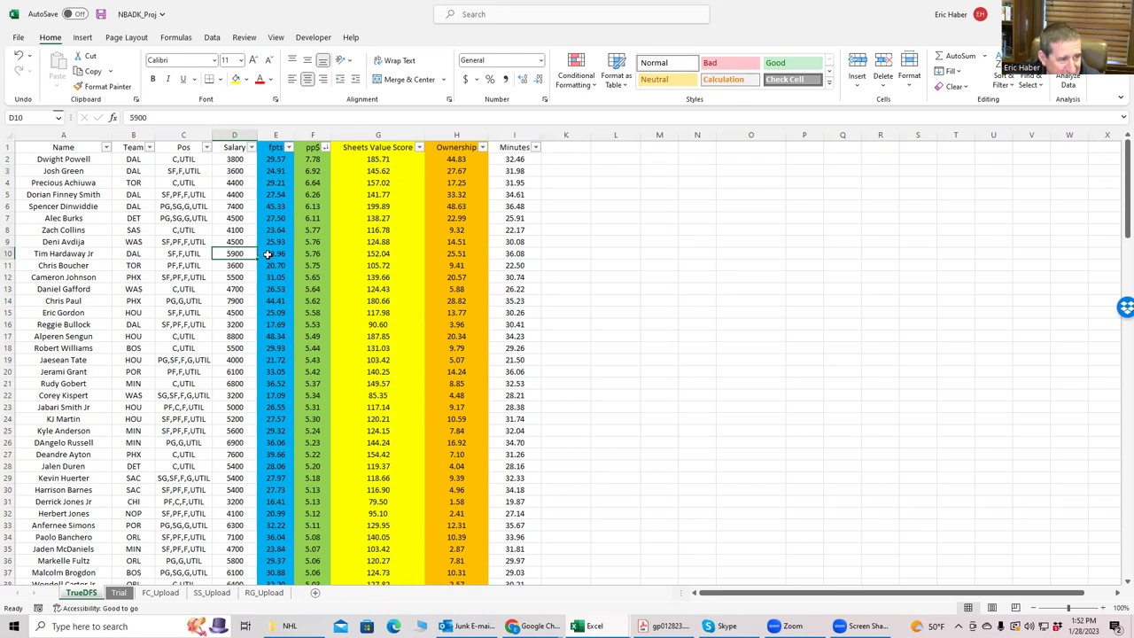
pyautogui.click(230, 276)
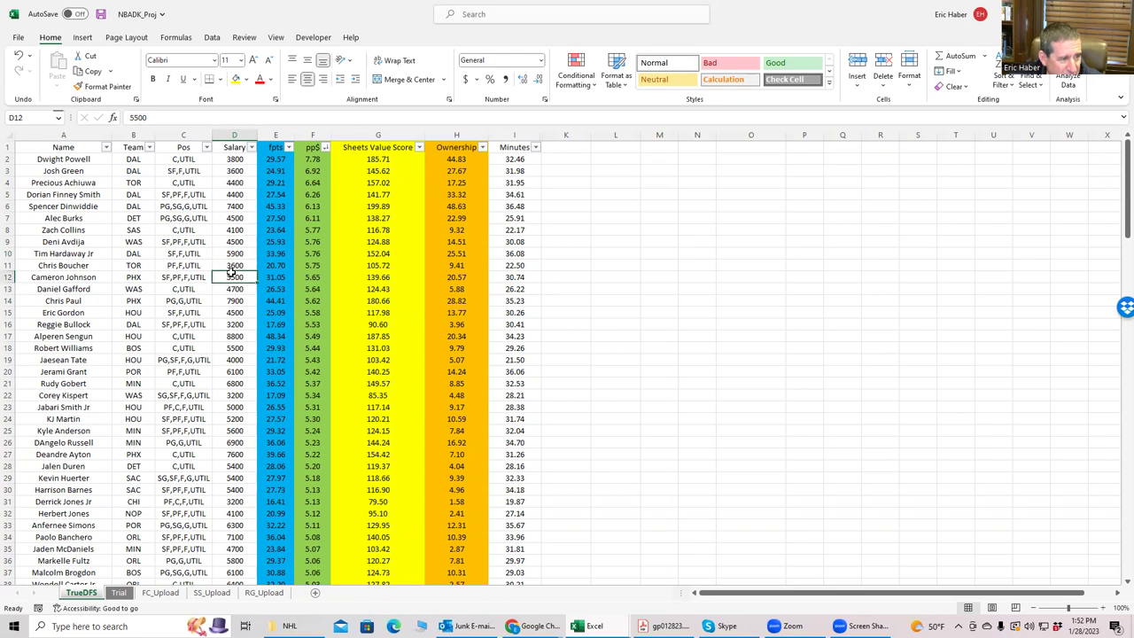
pyautogui.click(236, 241)
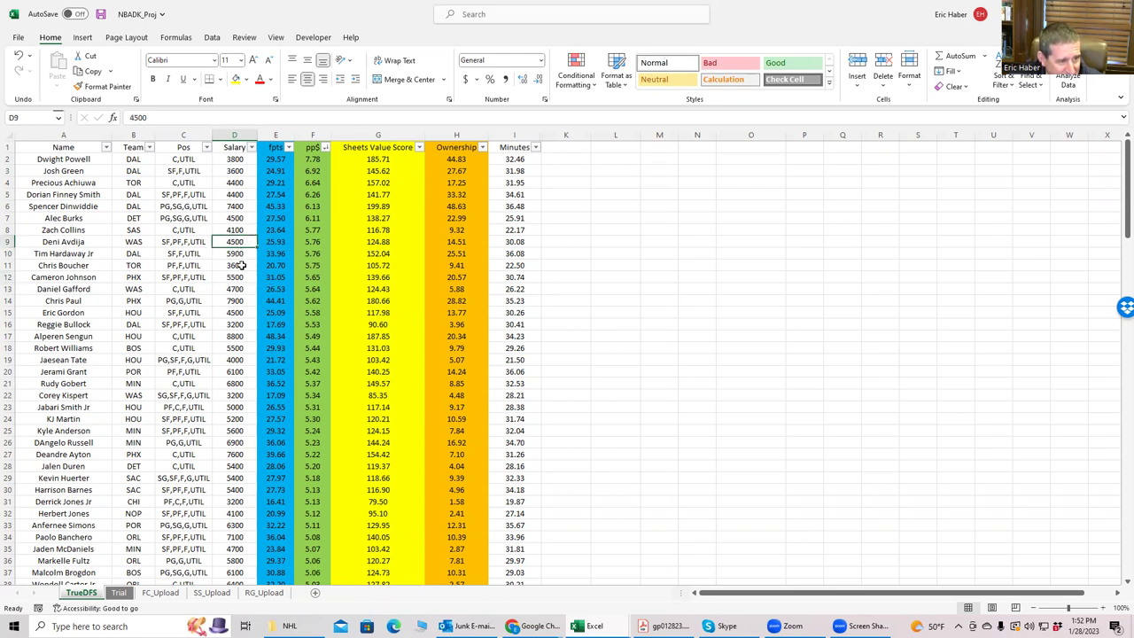
pyautogui.click(241, 274)
pyautogui.click(235, 256)
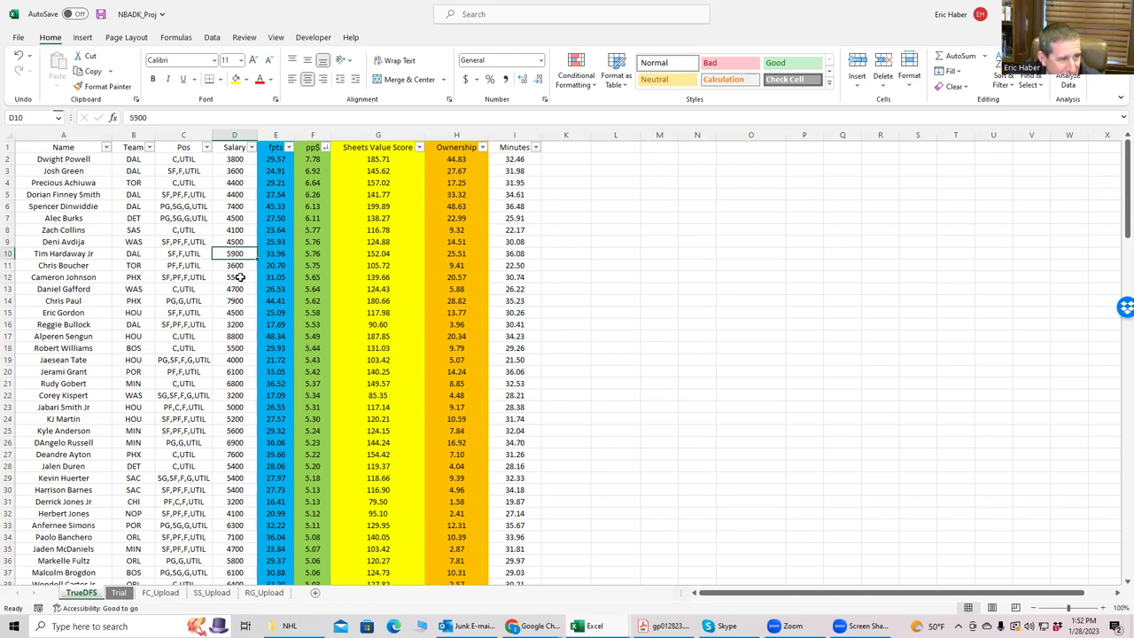
pyautogui.click(241, 276)
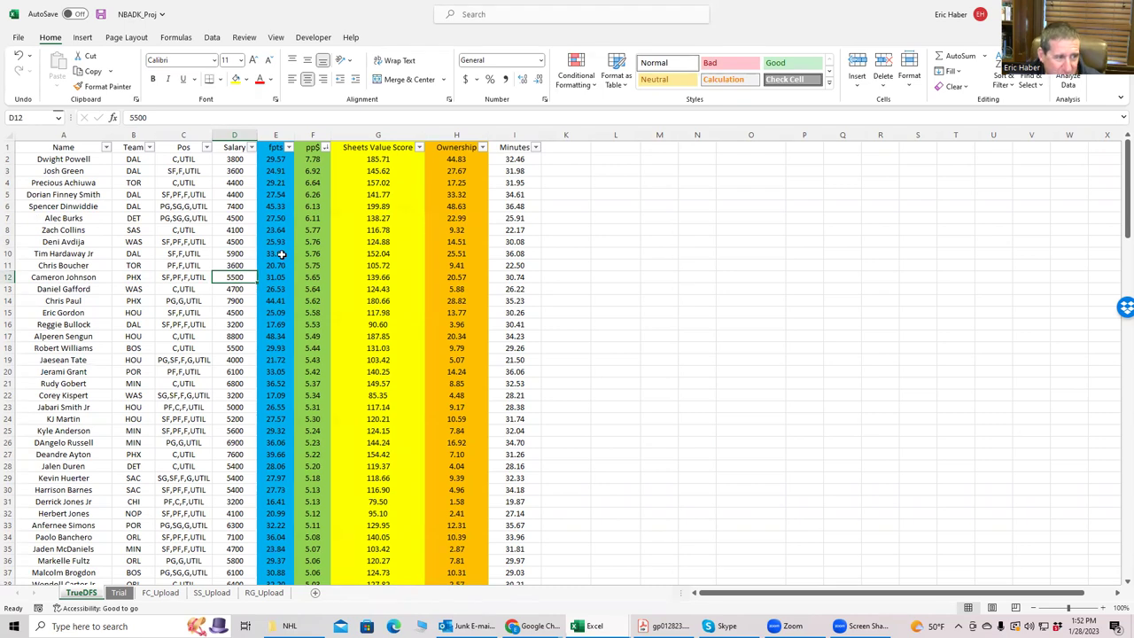
pyautogui.click(234, 255)
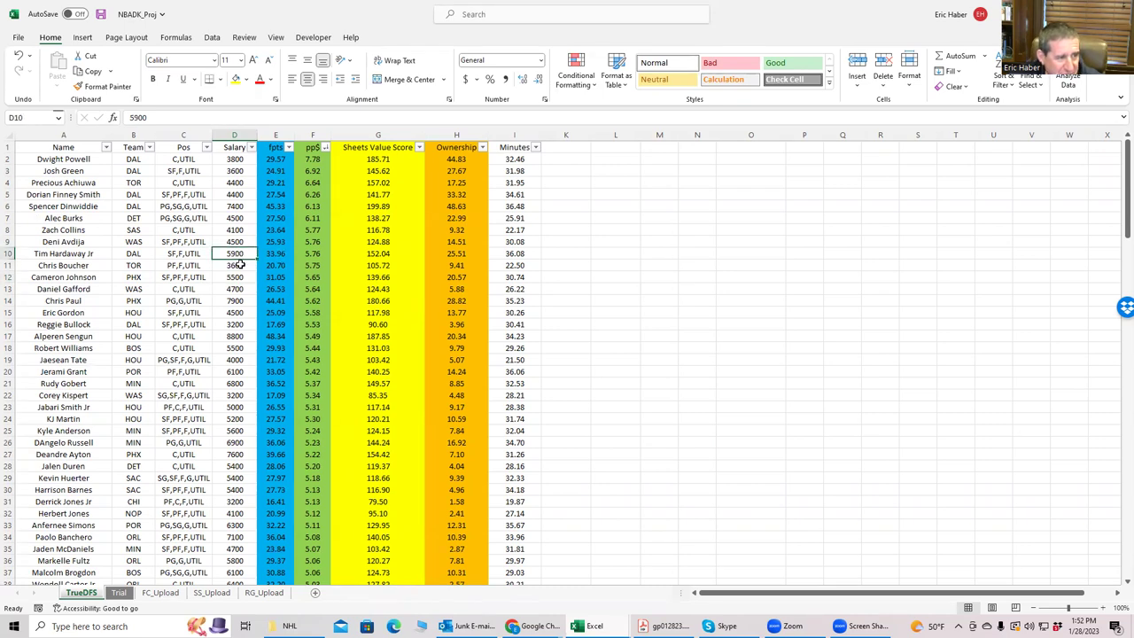
pyautogui.click(240, 278)
pyautogui.click(233, 255)
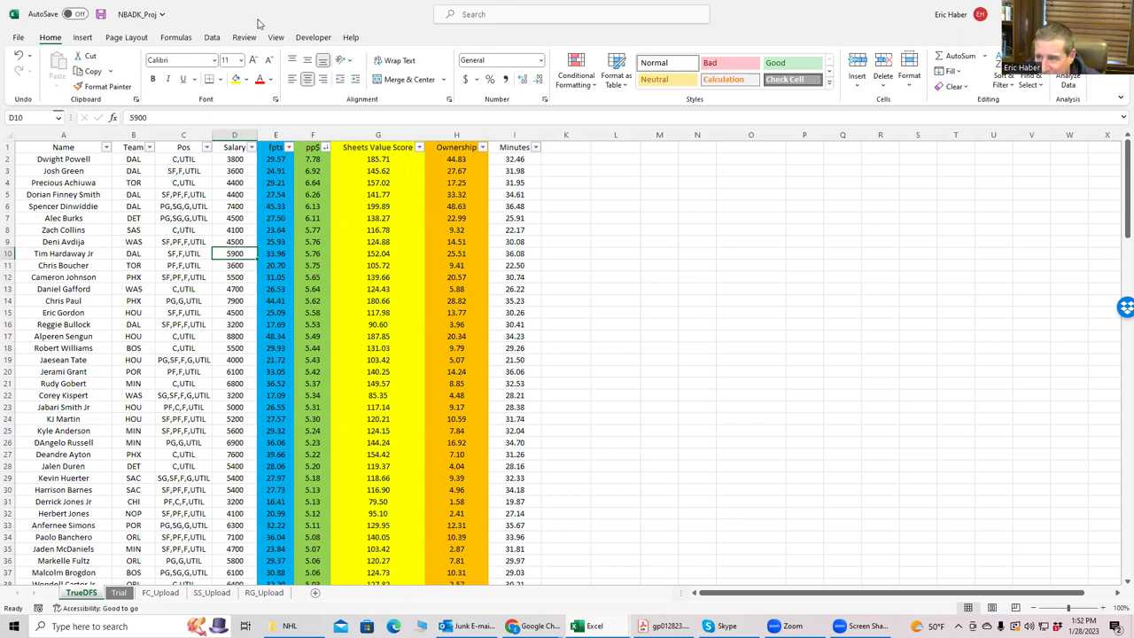
pyautogui.hotkey('alt', 'Tab')
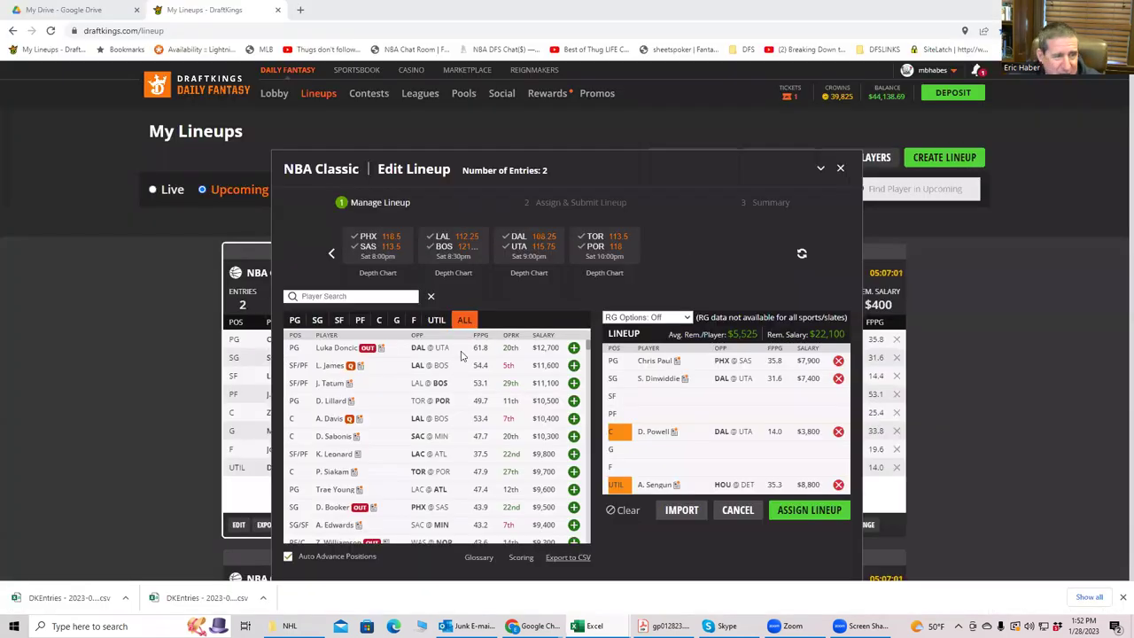
# Add T. Hardaway Jr. from the DAL @ UTA game at SF
pyautogui.click(338, 321)
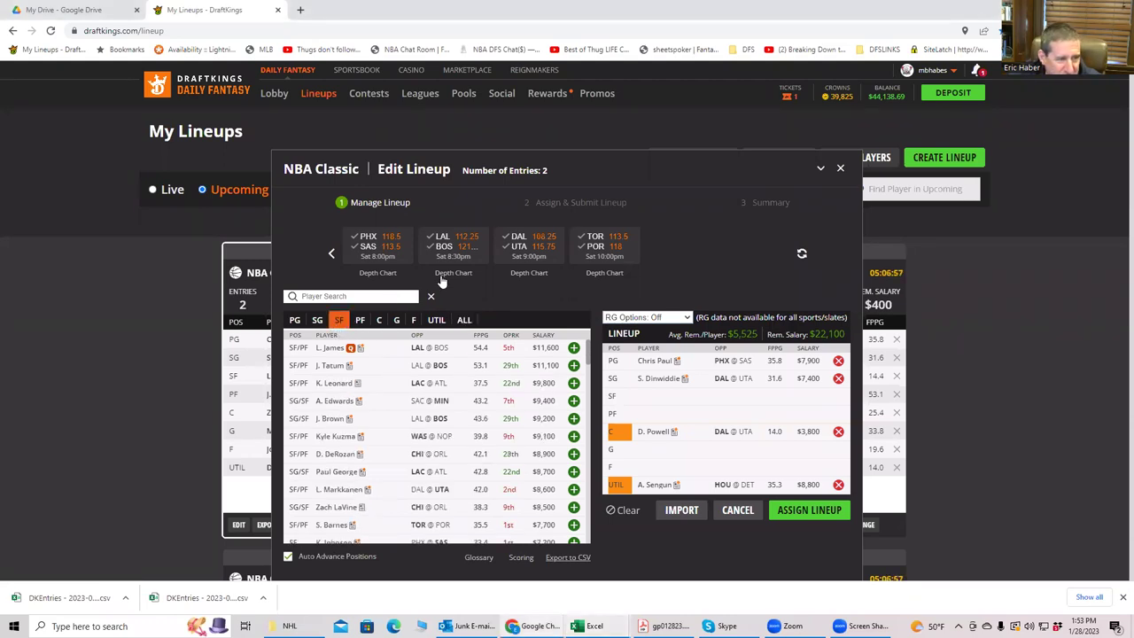
pyautogui.click(521, 241)
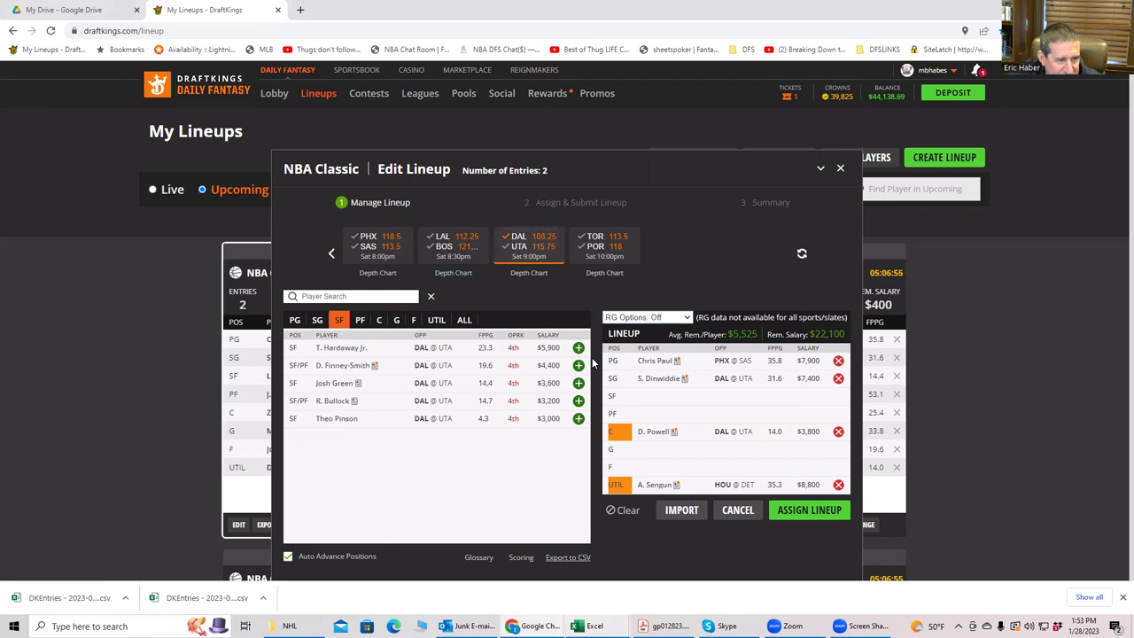
pyautogui.click(577, 349)
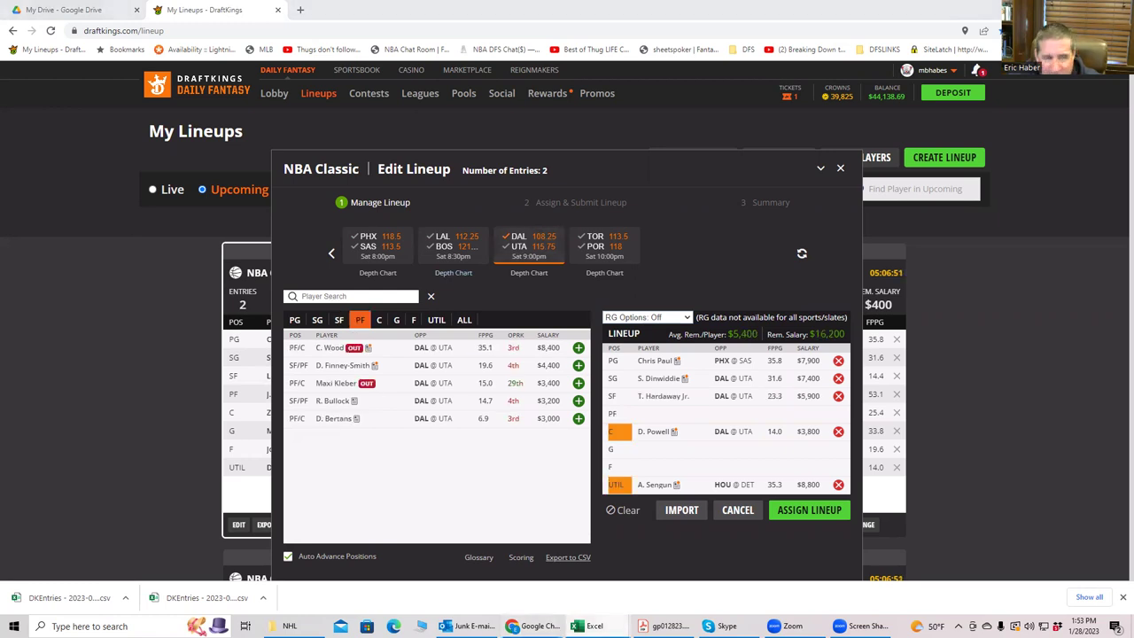
# Add C. Johnson from the PHX @ SAS game at PF, leaving $10,700
pyautogui.click(523, 245)
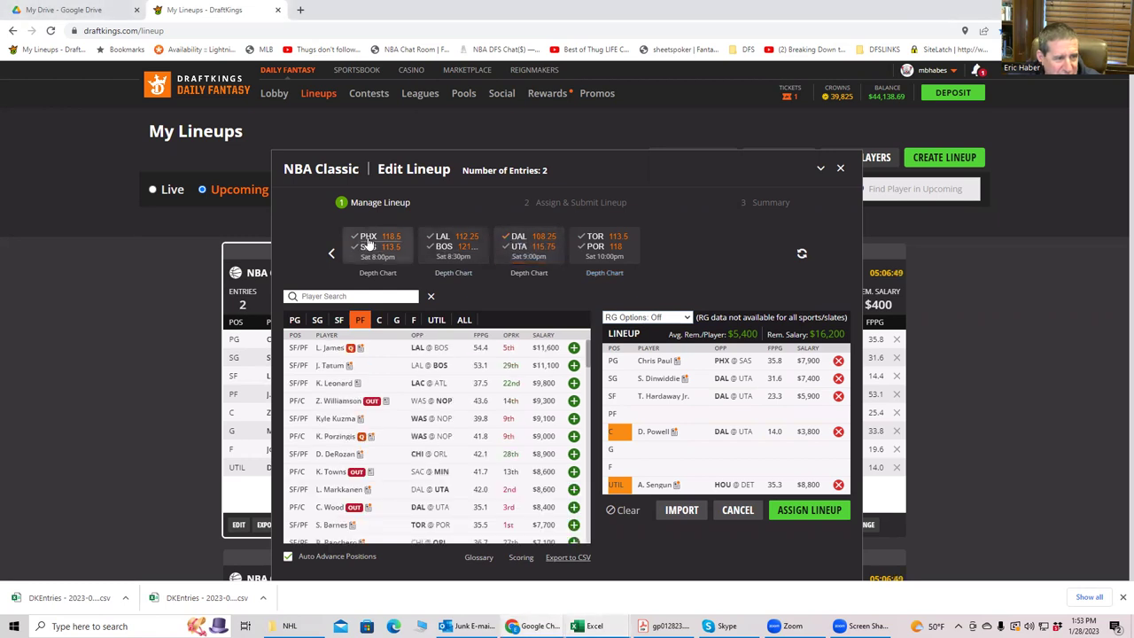
pyautogui.click(368, 241)
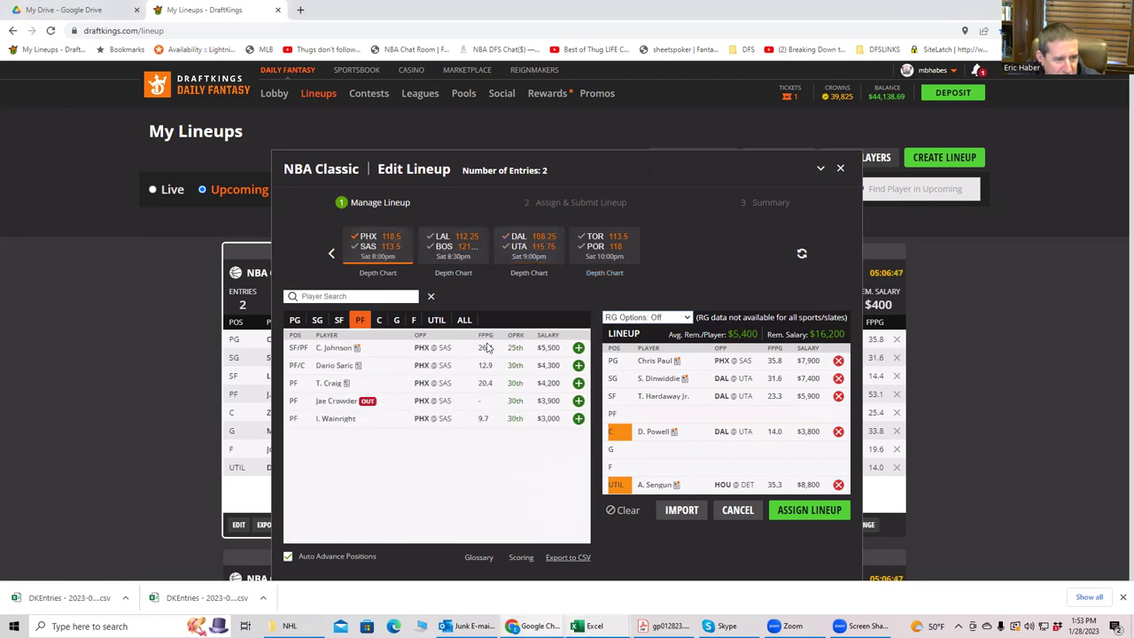
pyautogui.click(578, 349)
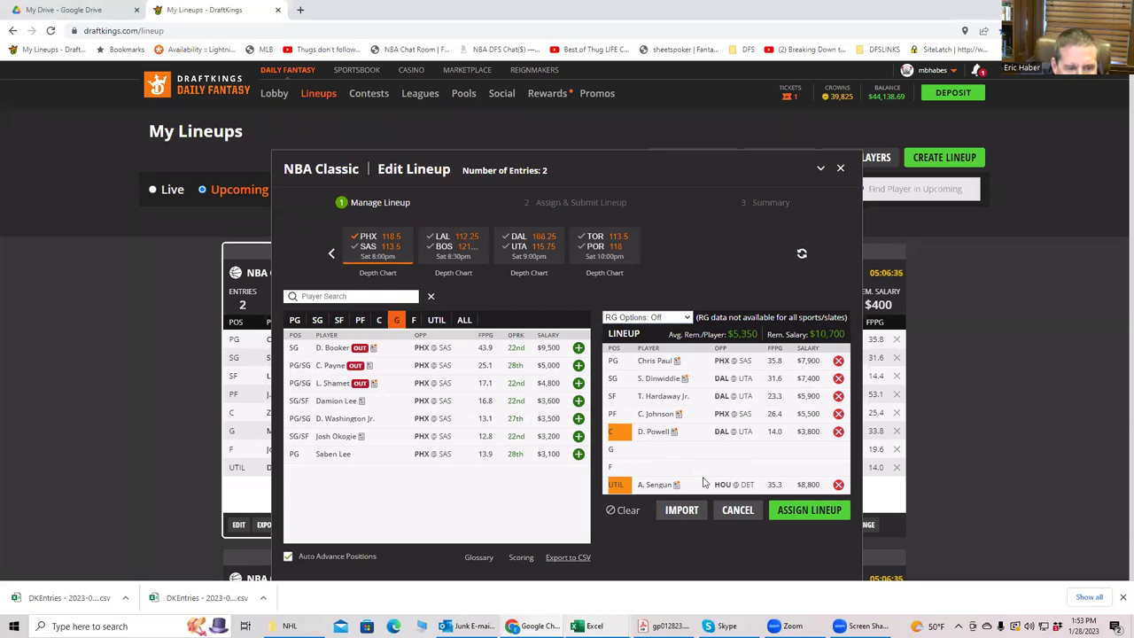
pyautogui.hotkey('alt', 'Tab')
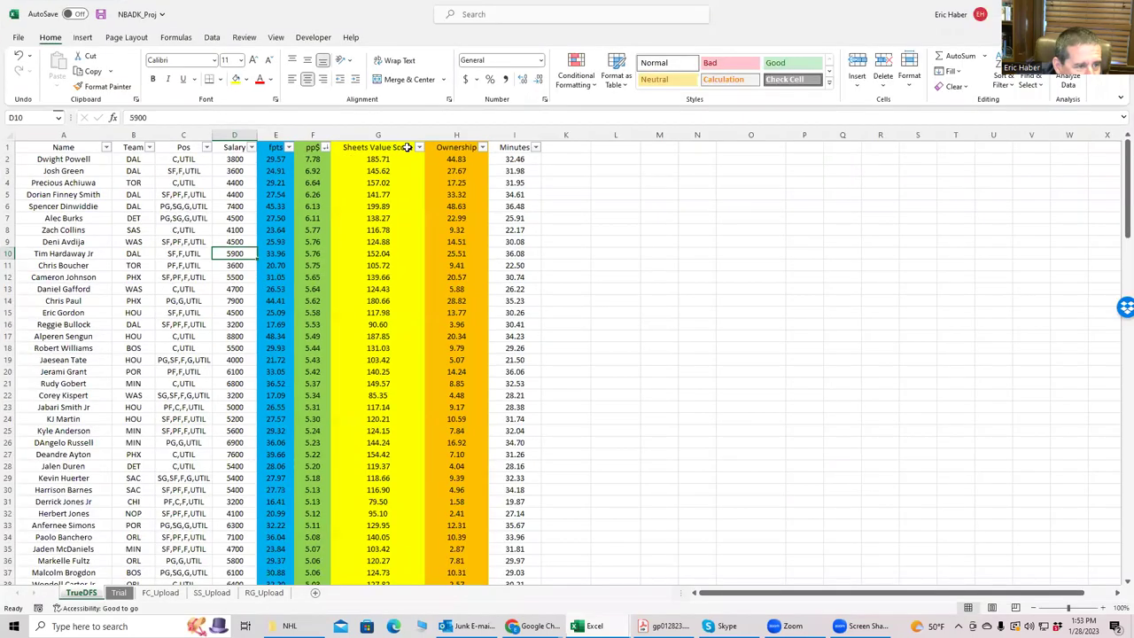
# Maximize the projections and sort by Sheets Value Score, highest first
pyautogui.press('super+Up')
pyautogui.click(420, 147)
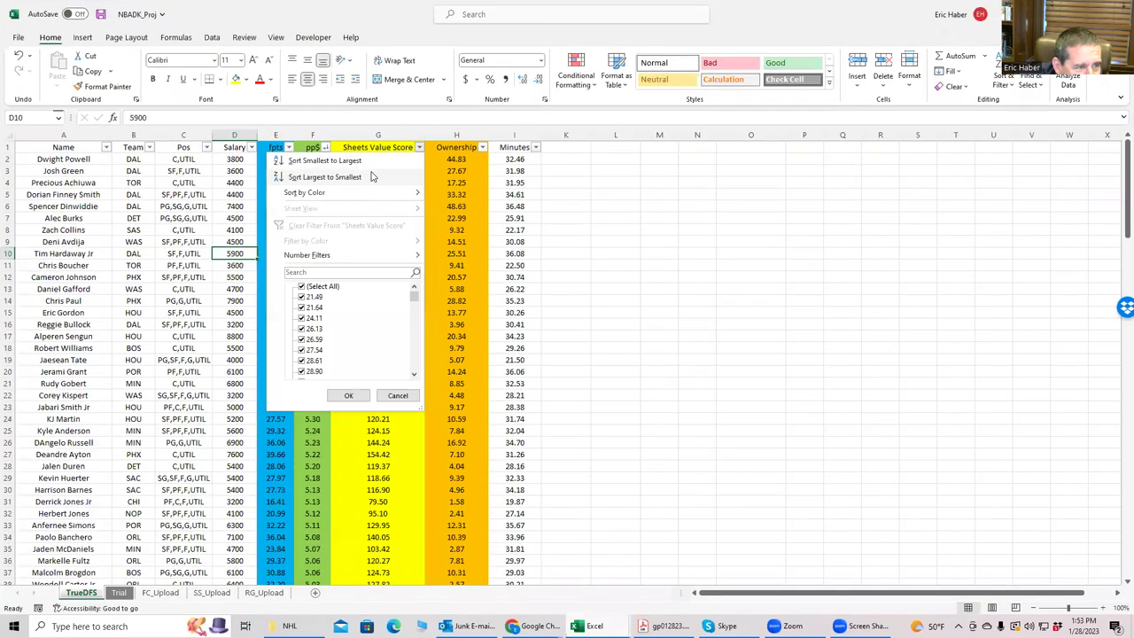
pyautogui.click(370, 174)
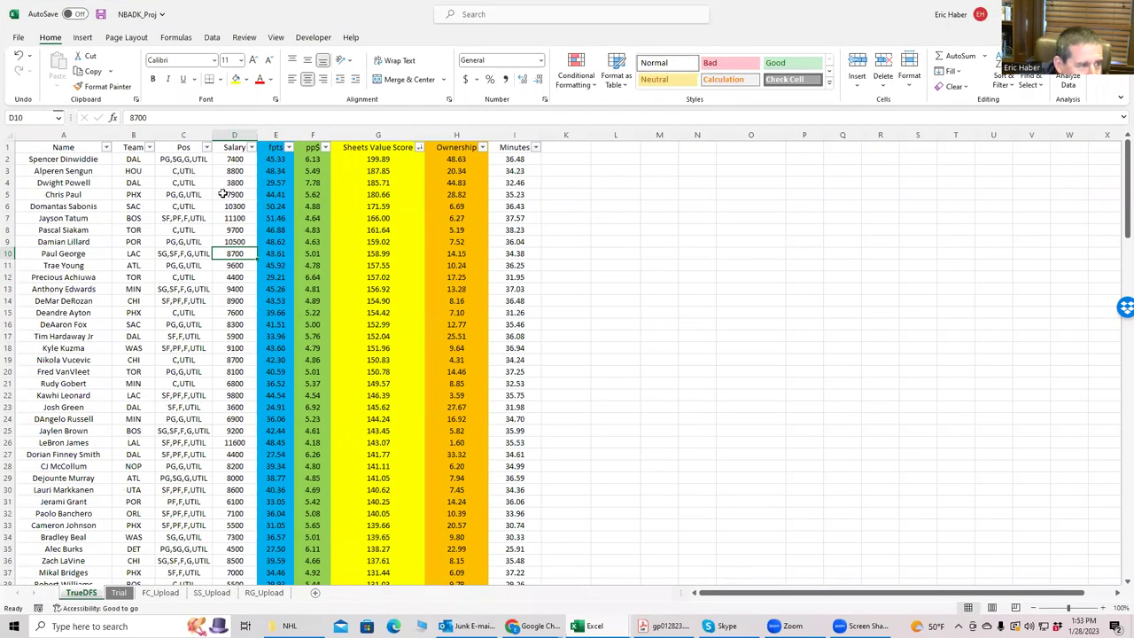
# Check Chris Paul's and Deandre Ayton's salaries and Sengun's and Dinwiddie's teams
pyautogui.click(232, 194)
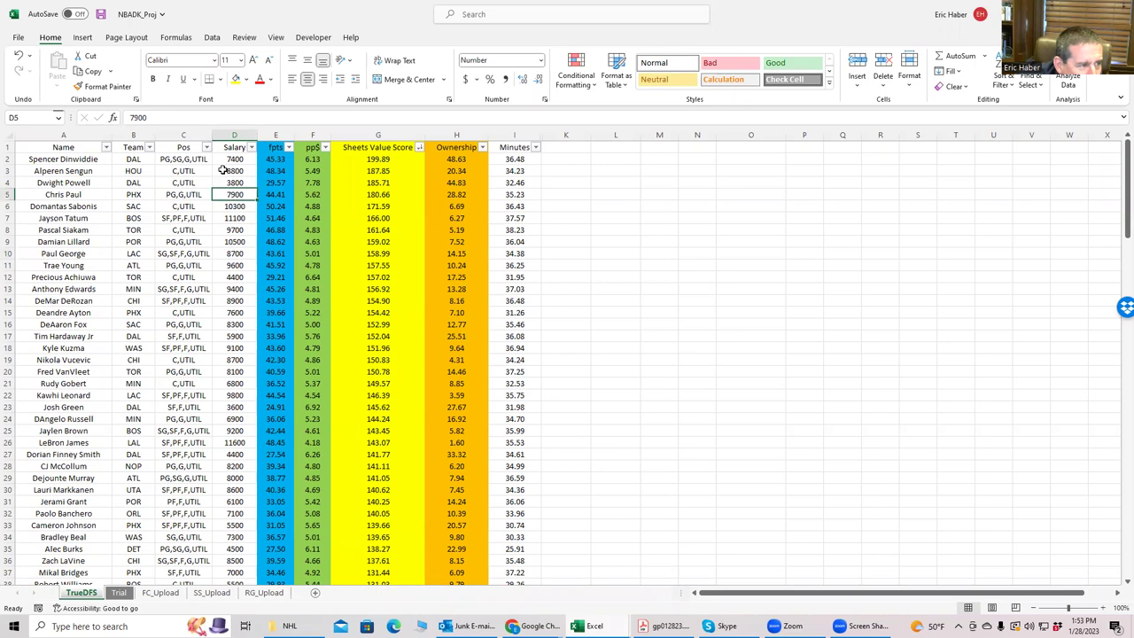
pyautogui.click(129, 170)
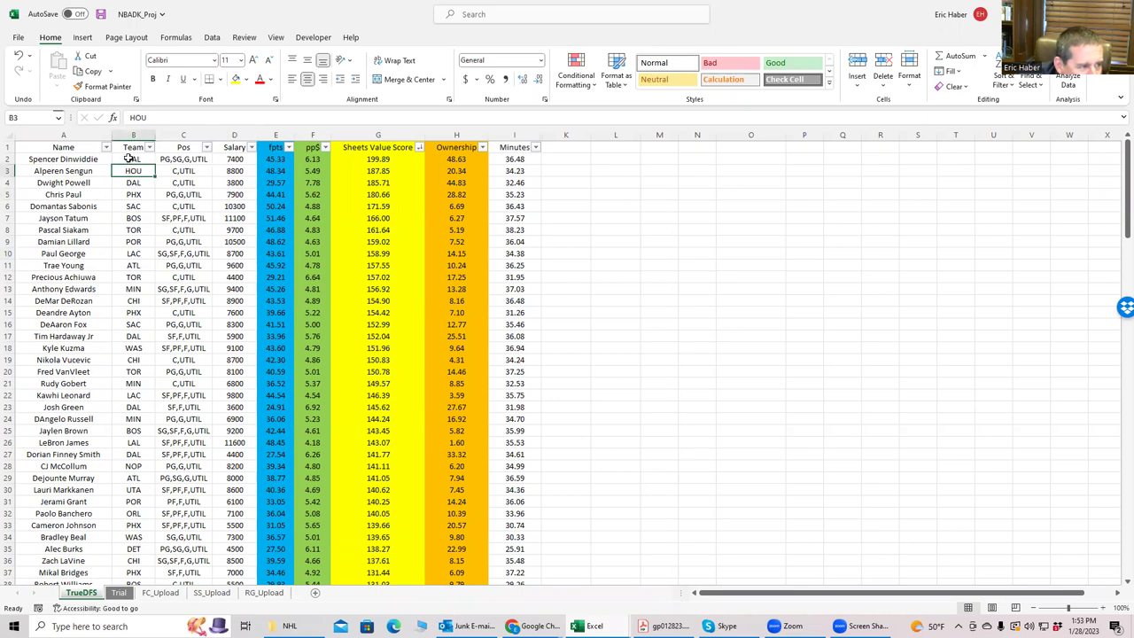
pyautogui.click(129, 158)
pyautogui.click(129, 170)
pyautogui.click(130, 159)
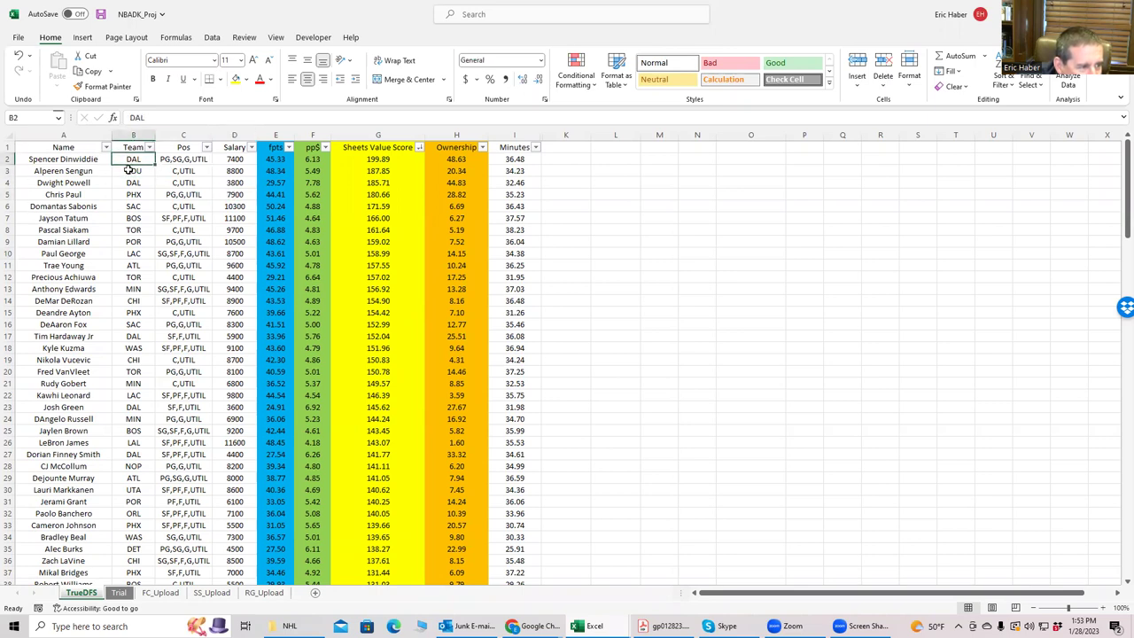
pyautogui.click(219, 313)
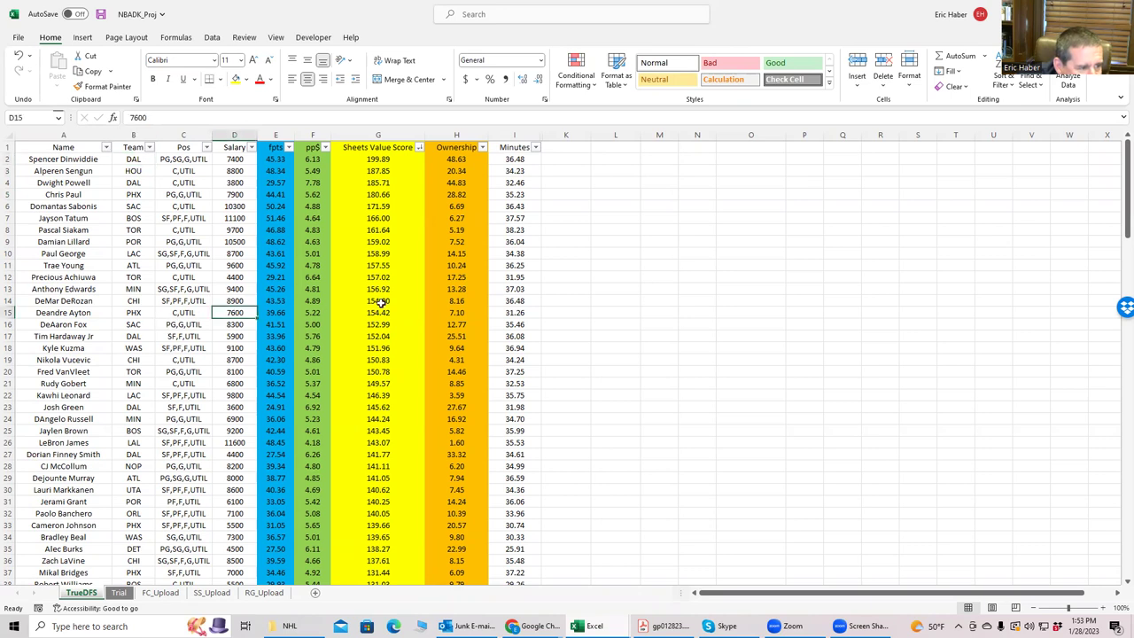
pyautogui.hotkey('alt', 'Tab')
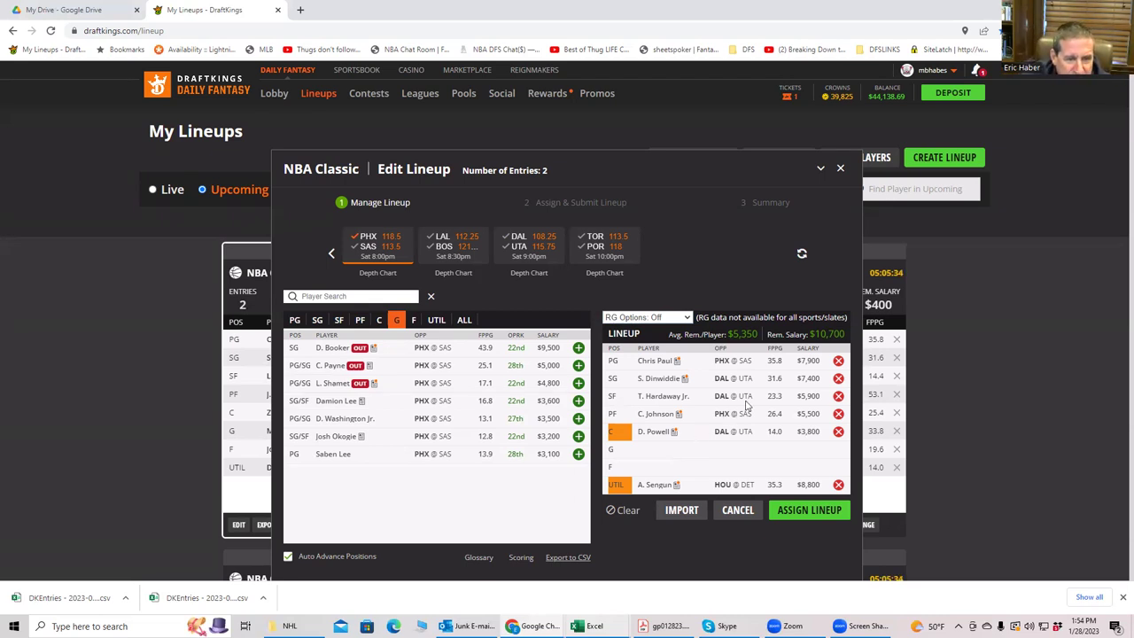
pyautogui.moveTo(585, 625)
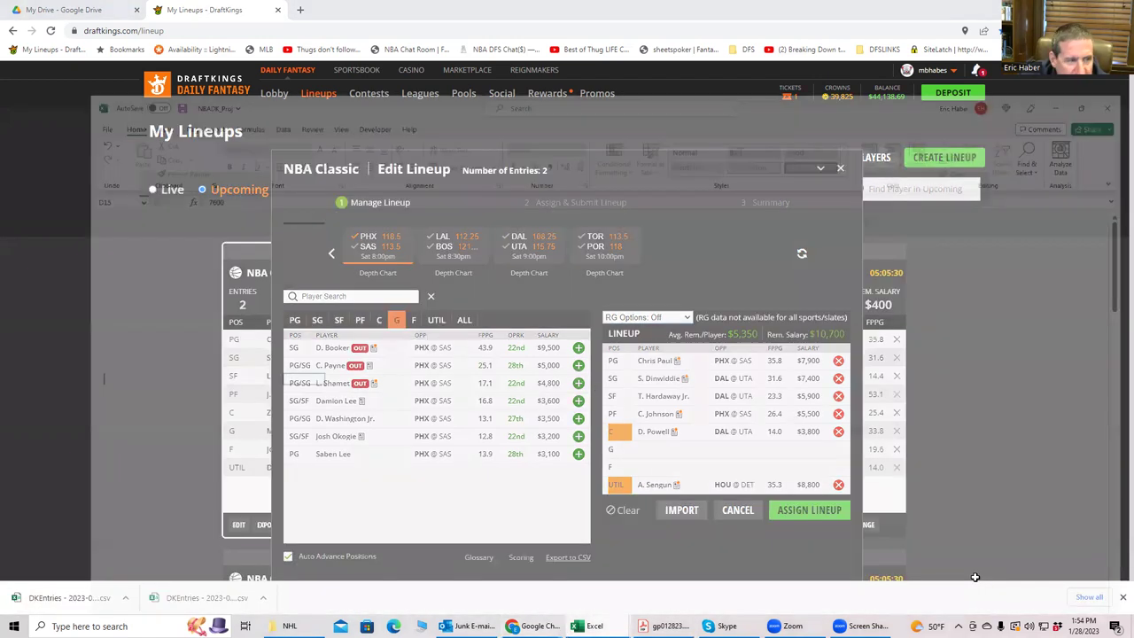
# Bring up NBADK_Proj and sort players by pp$, highest first
pyautogui.click(979, 578)
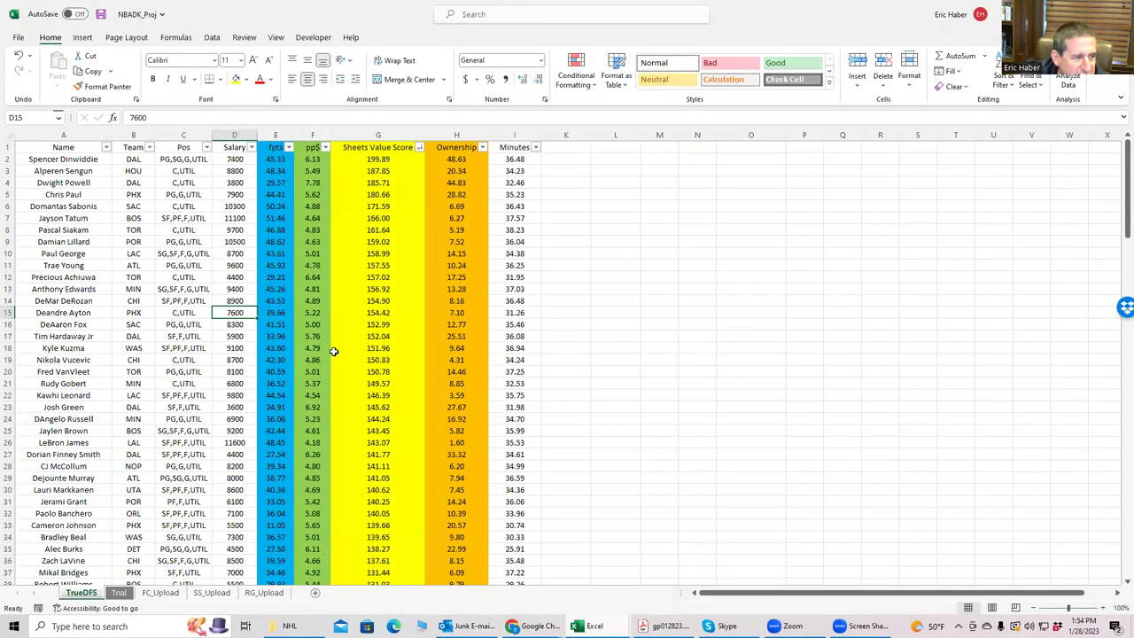
pyautogui.click(211, 324)
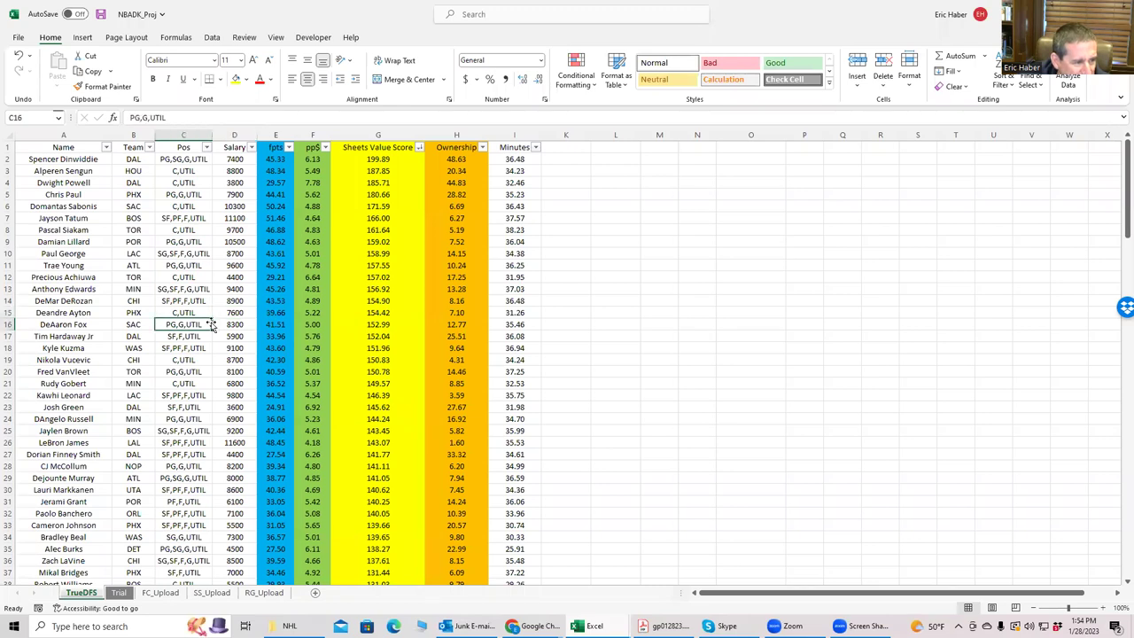
pyautogui.click(326, 147)
pyautogui.click(280, 177)
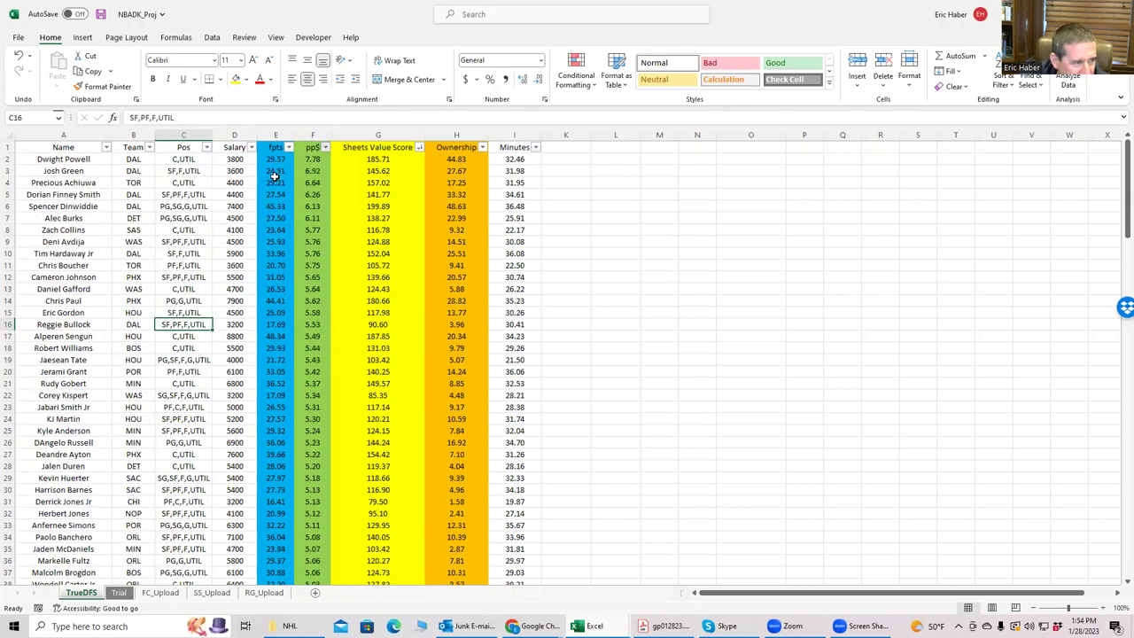
# Compare Alec Burks and Zach Collins, then re-sort by Sheets Value Score, highest first
pyautogui.click(133, 218)
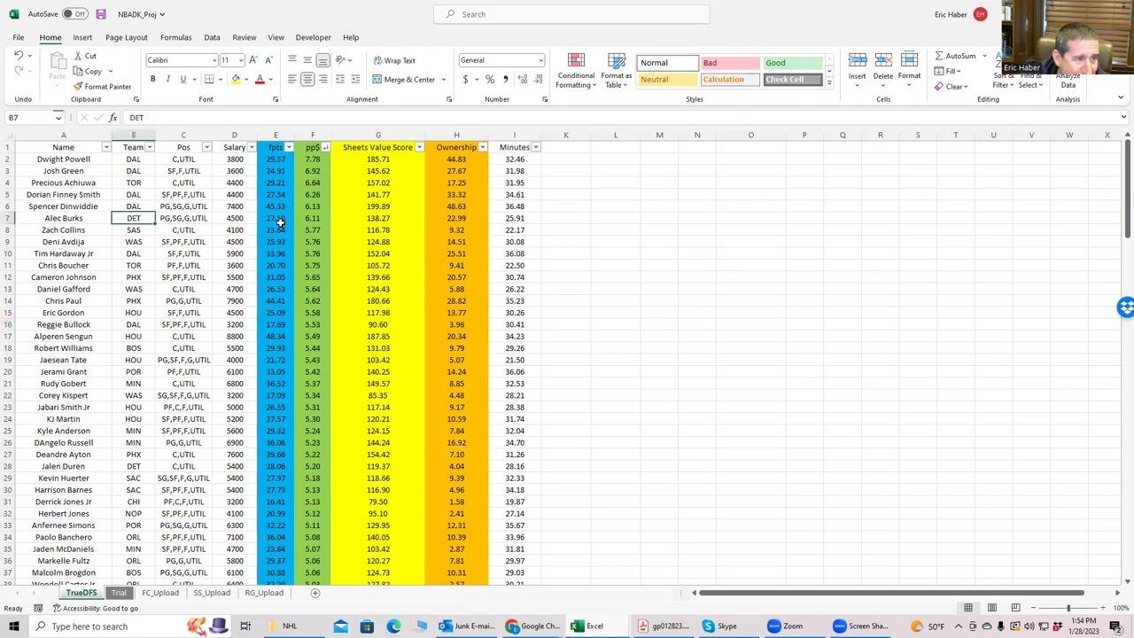
pyautogui.click(179, 220)
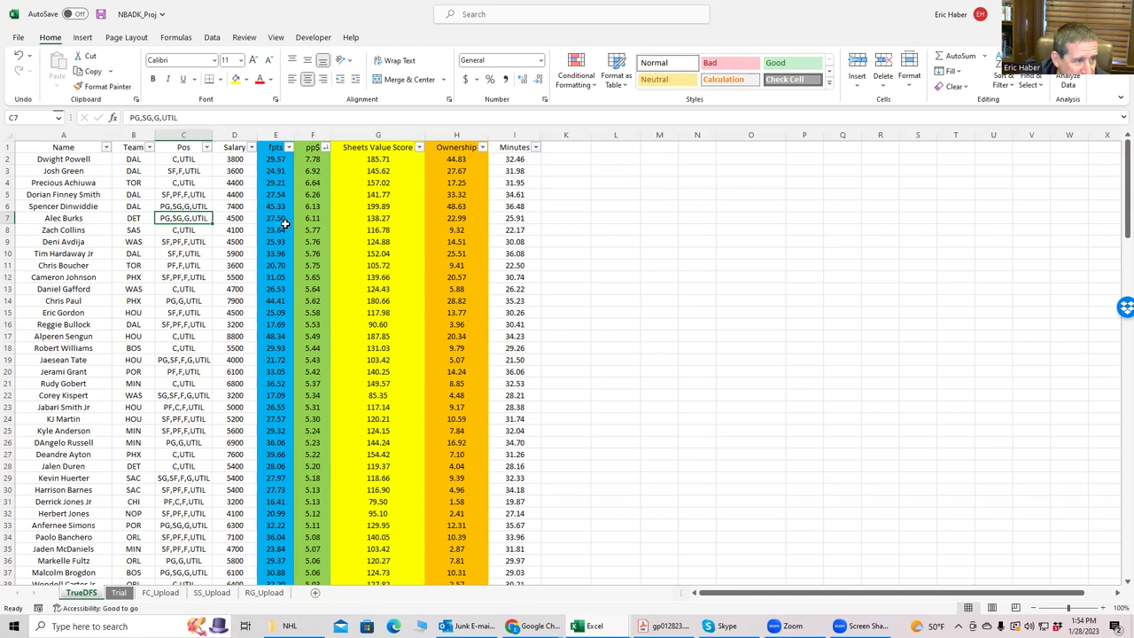
pyautogui.click(138, 218)
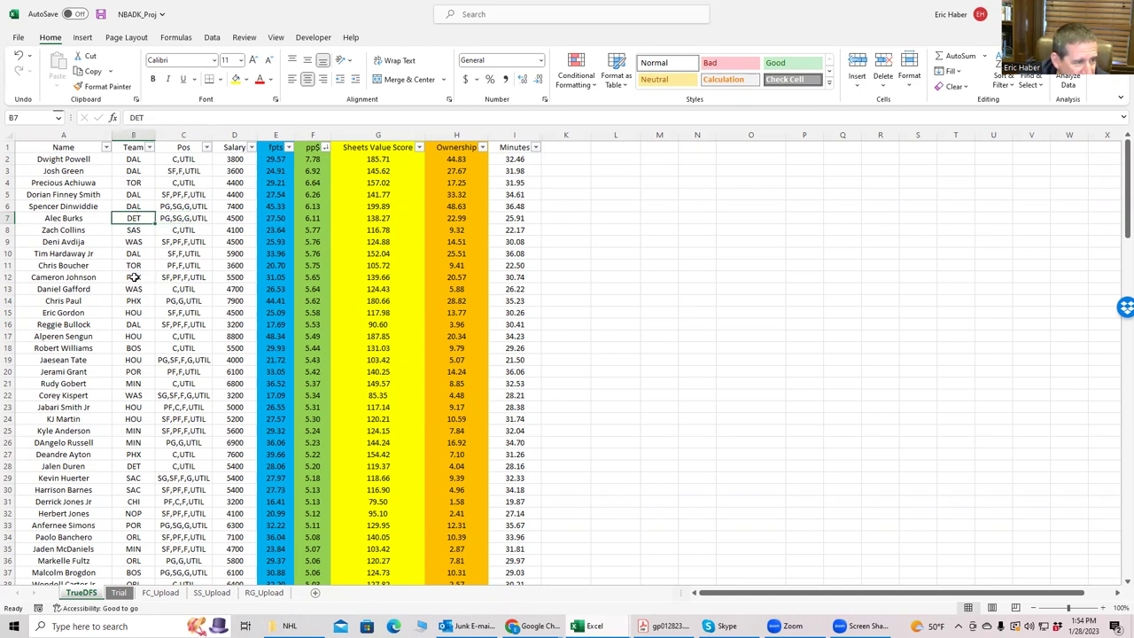
pyautogui.click(133, 276)
pyautogui.click(135, 231)
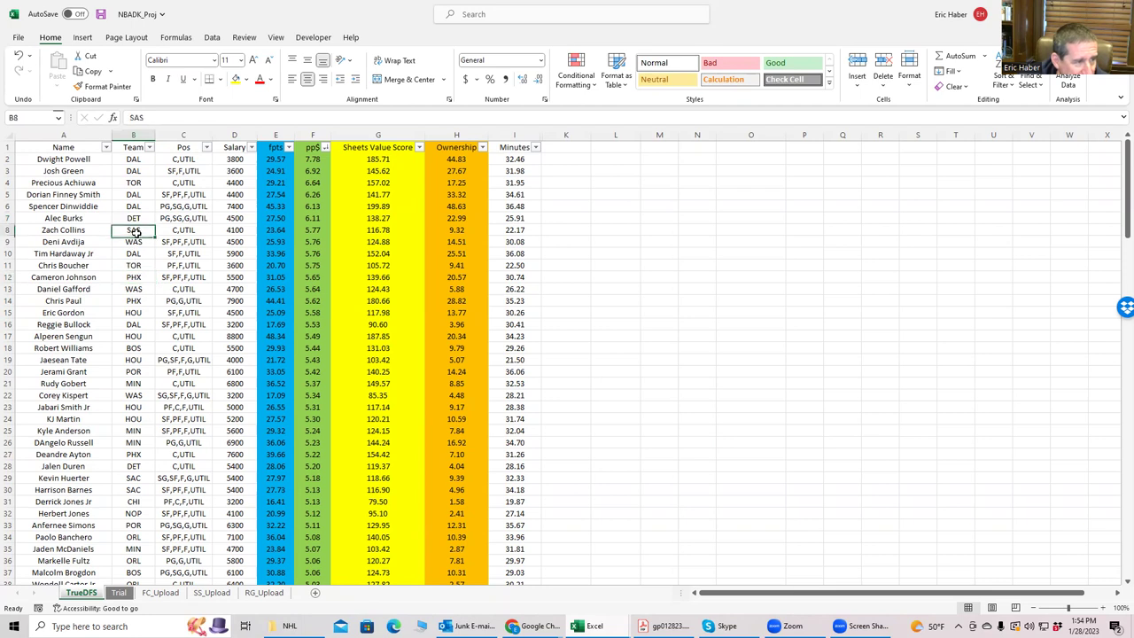
pyautogui.click(133, 219)
pyautogui.click(134, 230)
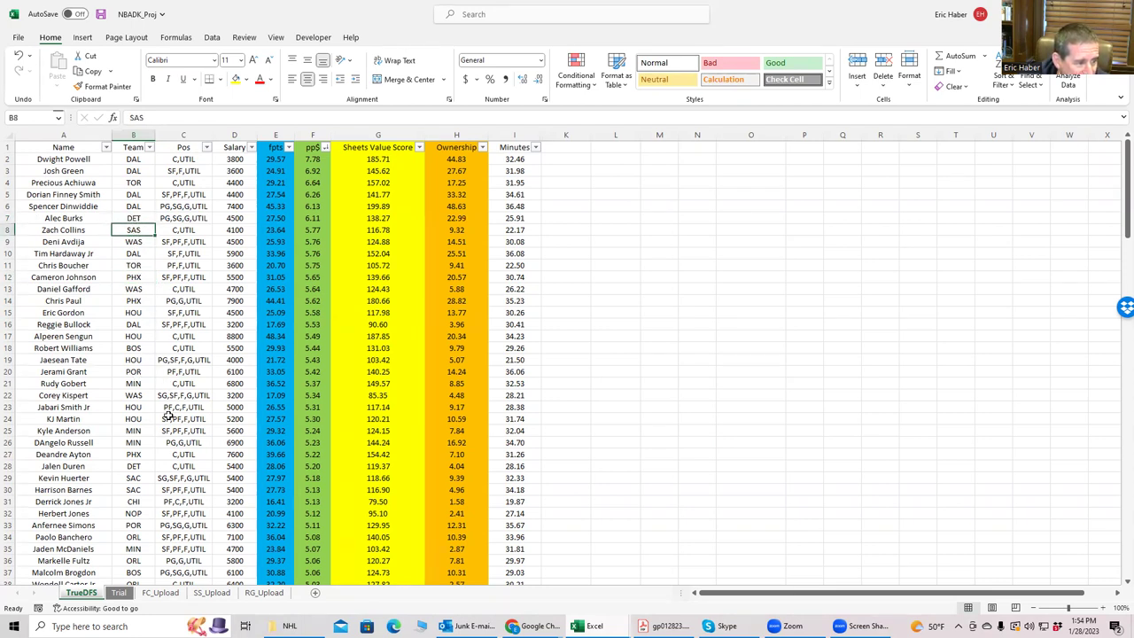
pyautogui.click(134, 218)
pyautogui.click(136, 231)
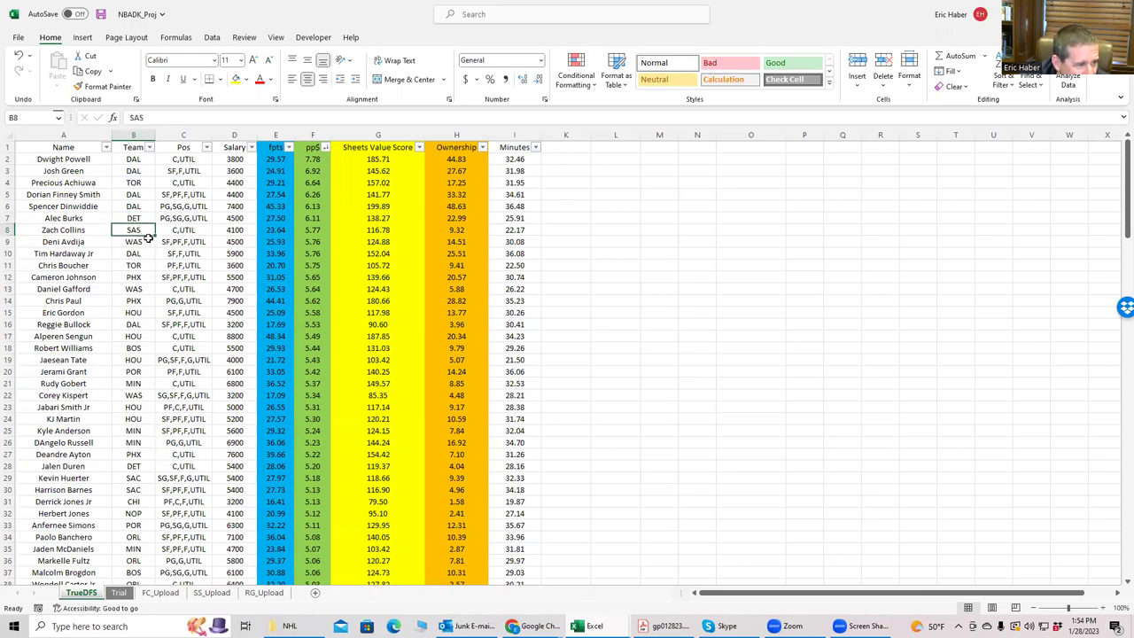
pyautogui.click(135, 217)
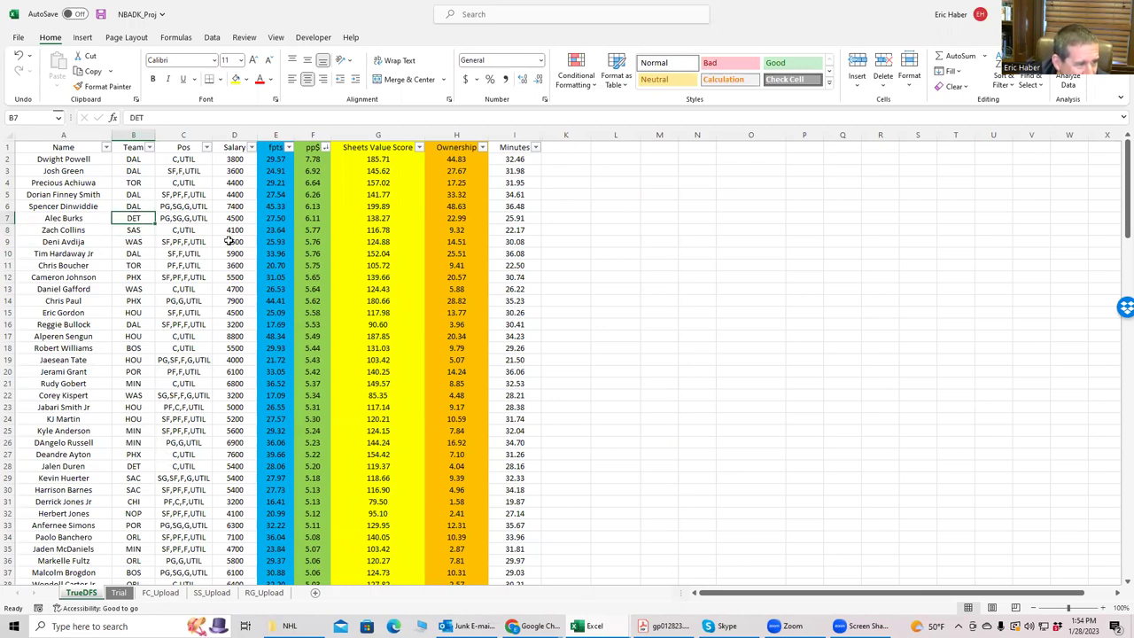
pyautogui.click(422, 151)
pyautogui.click(403, 176)
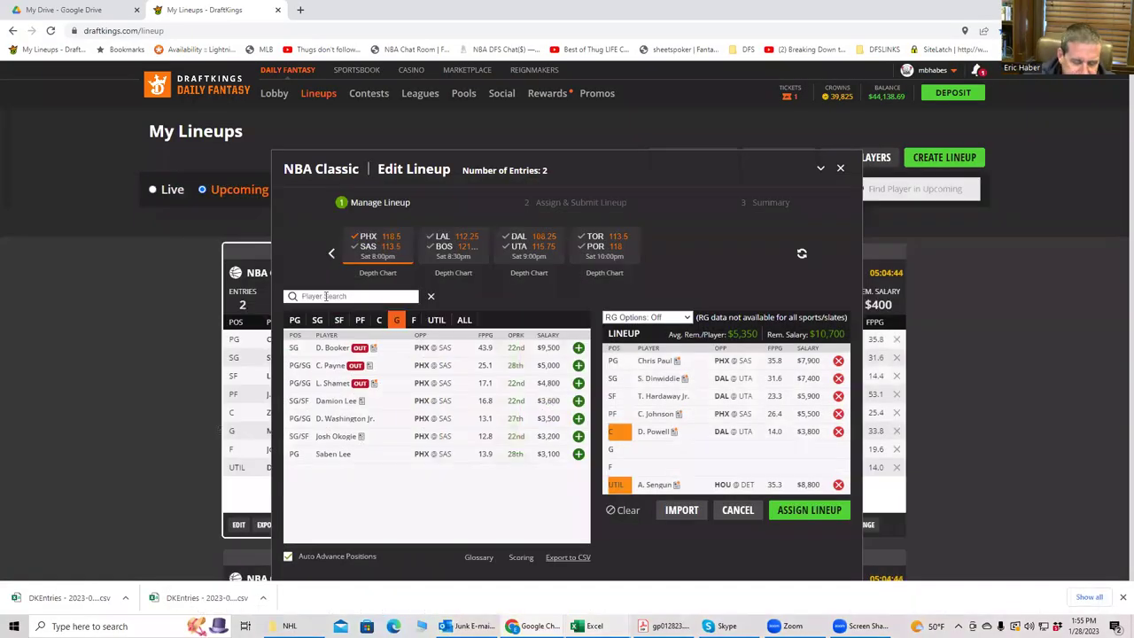
# Search 'bul', clear the PHX @ SAS filter, and add Alec Burks at G for $4,500
pyautogui.click(326, 296)
pyautogui.write('bul')
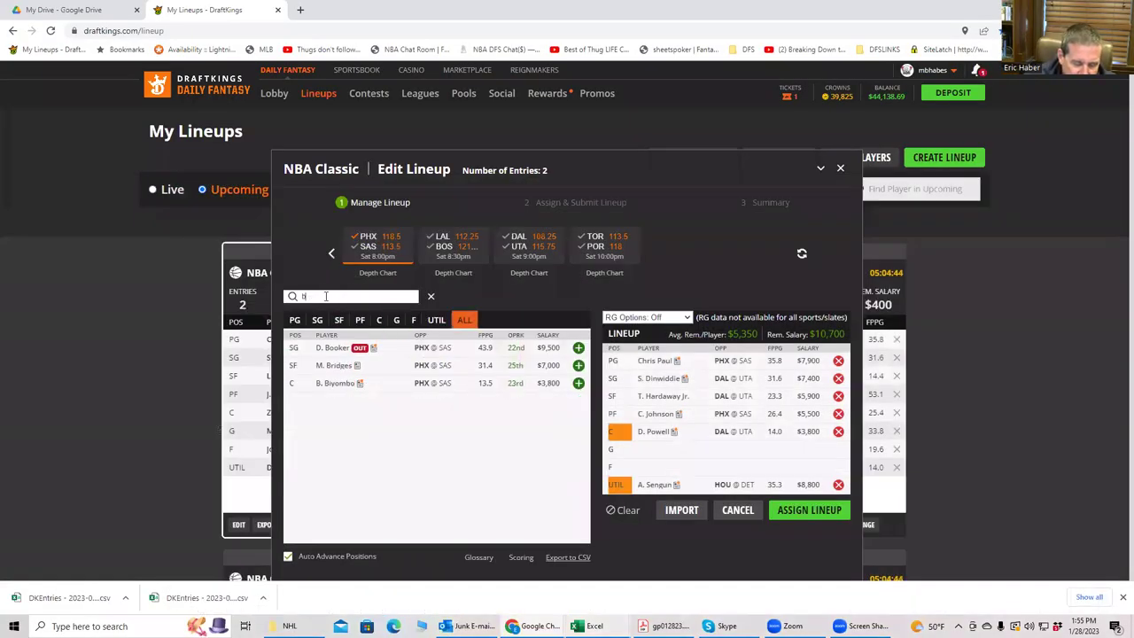
pyautogui.click(376, 246)
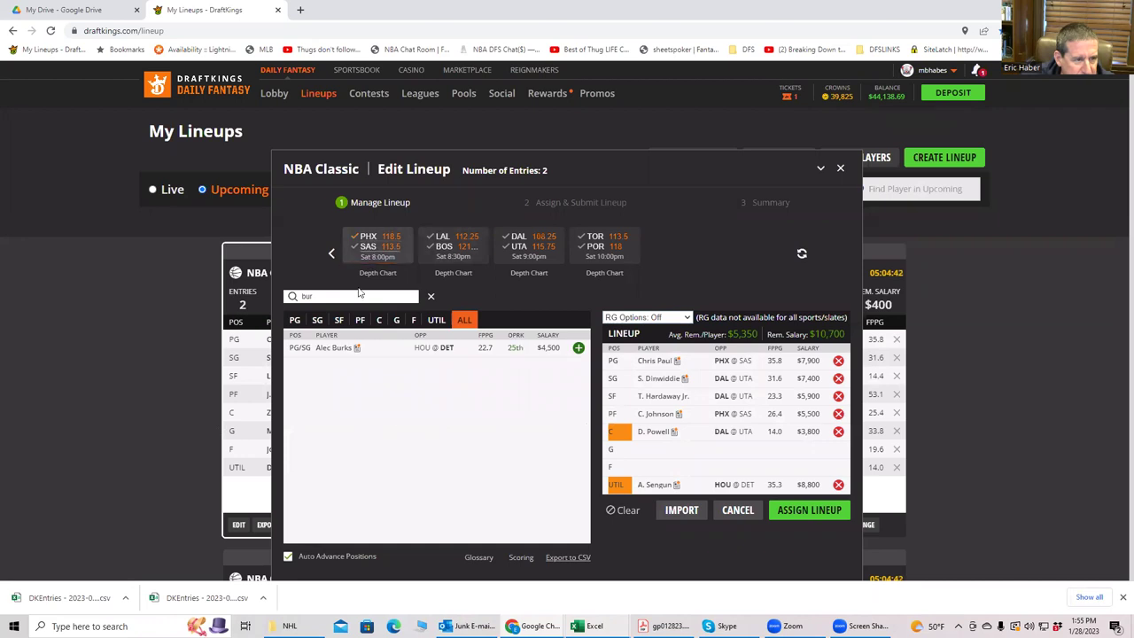
pyautogui.click(577, 349)
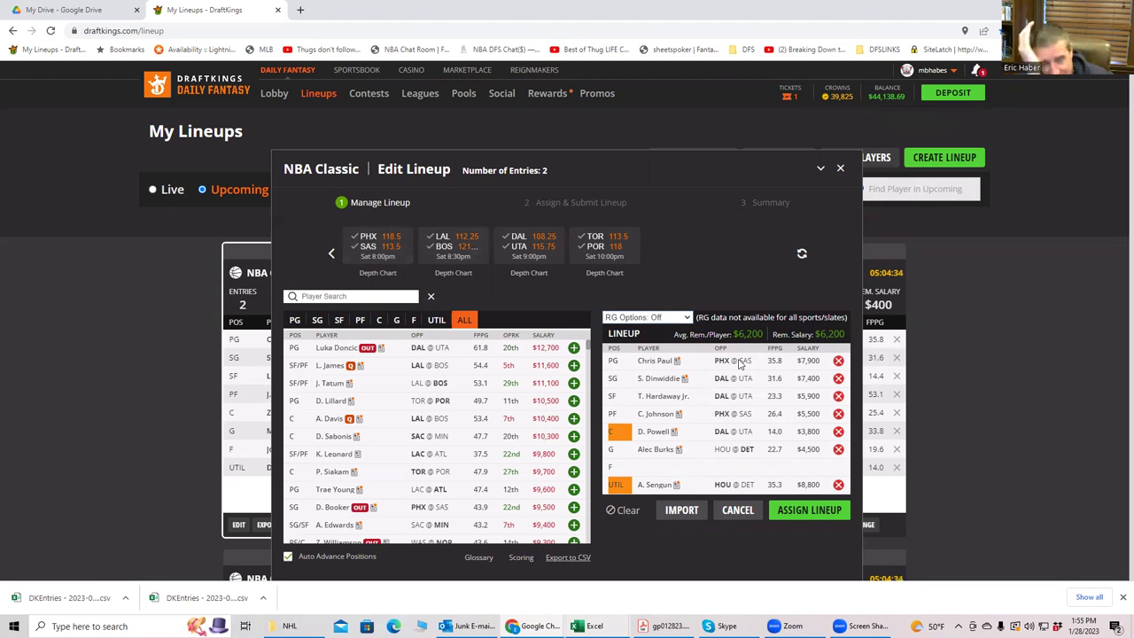
# Put D. Powell in the C slot after briefly trying P. Achiuwa there
pyautogui.click(837, 432)
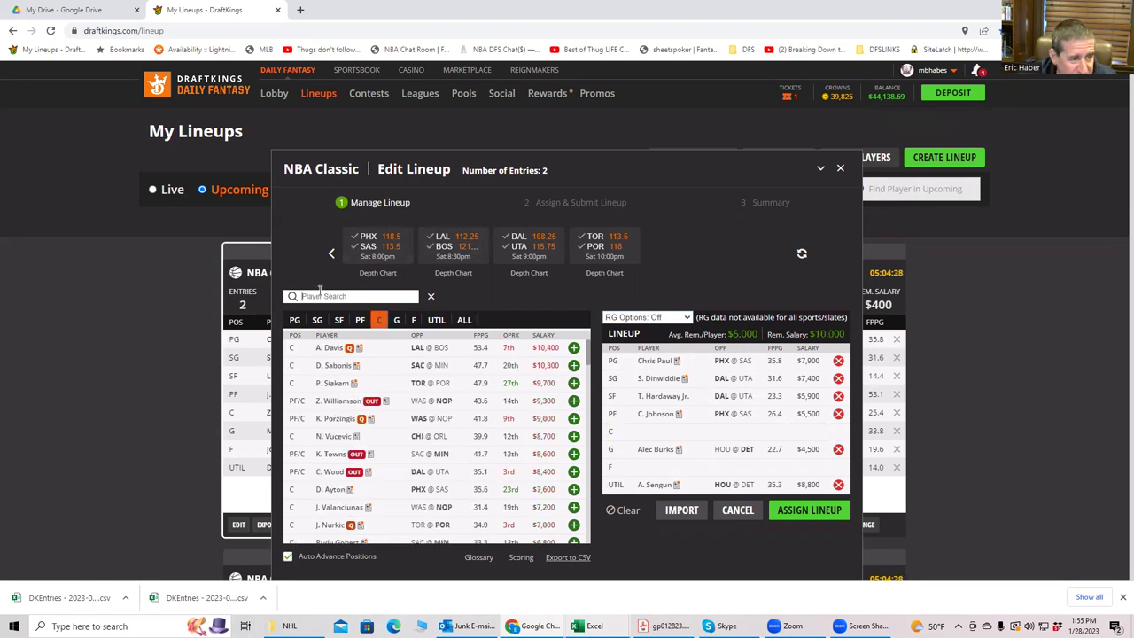
pyautogui.write('pr')
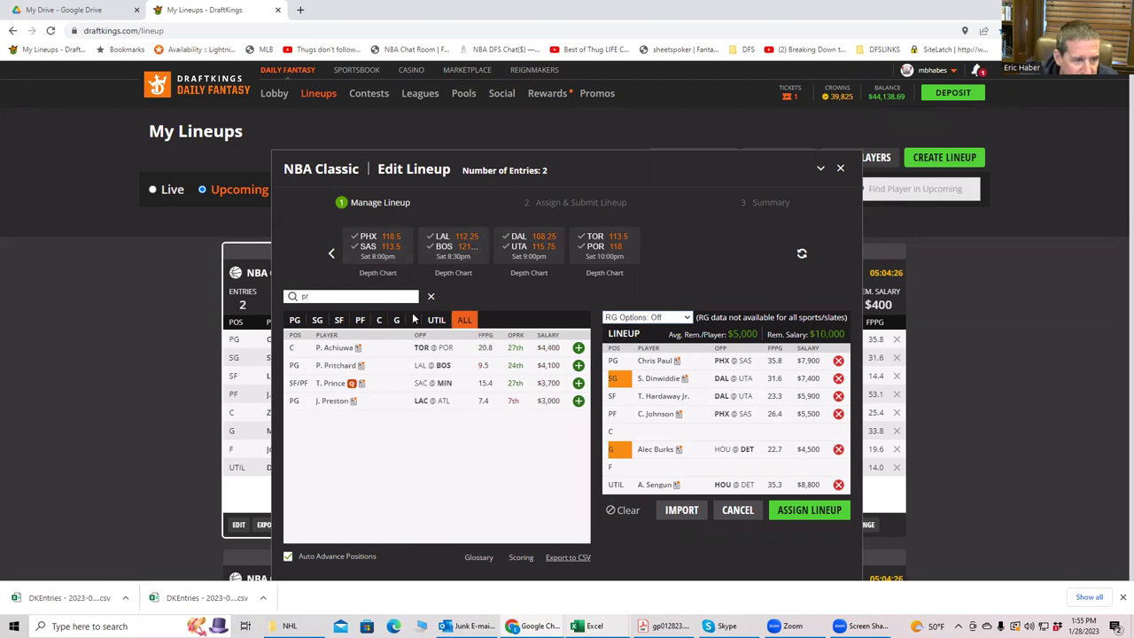
pyautogui.click(578, 348)
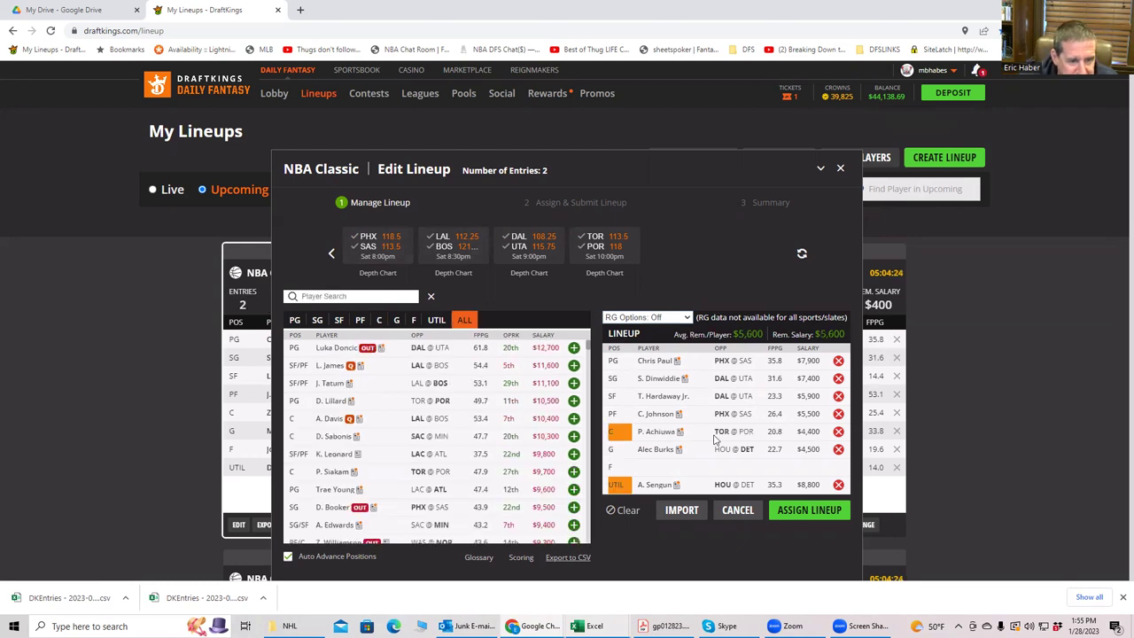
pyautogui.click(838, 432)
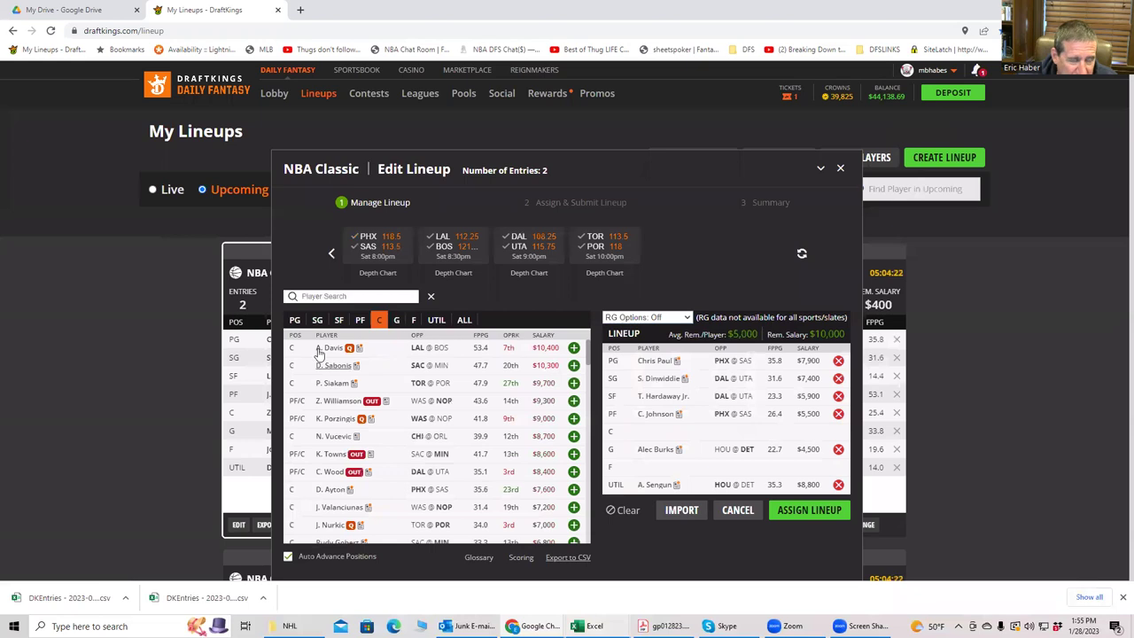
pyautogui.click(333, 297)
pyautogui.write('powel')
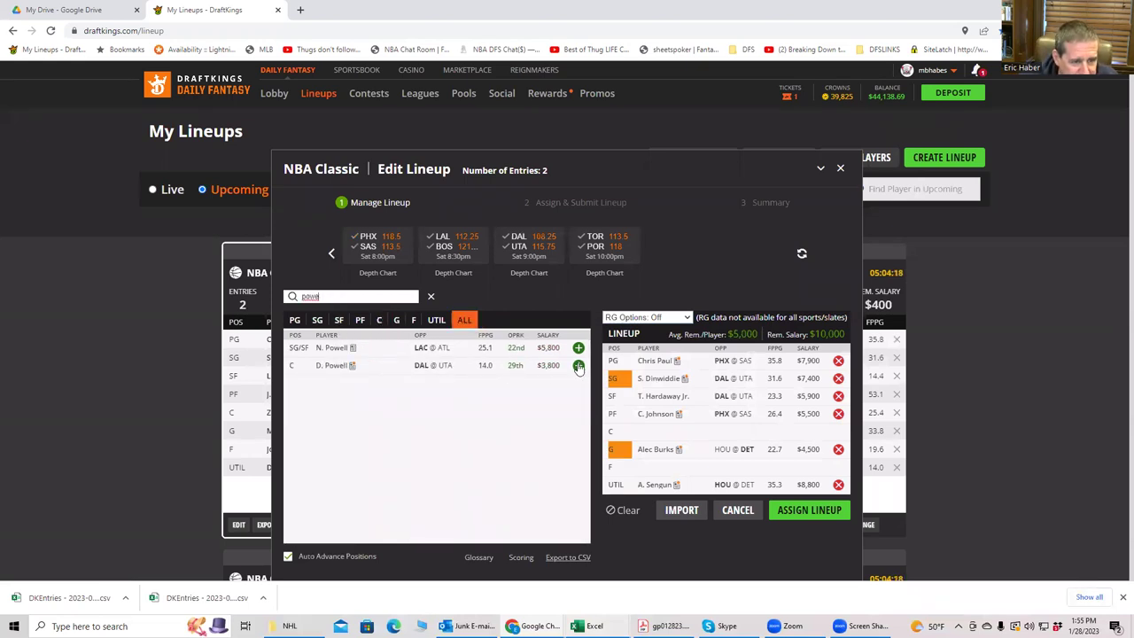
pyautogui.click(578, 365)
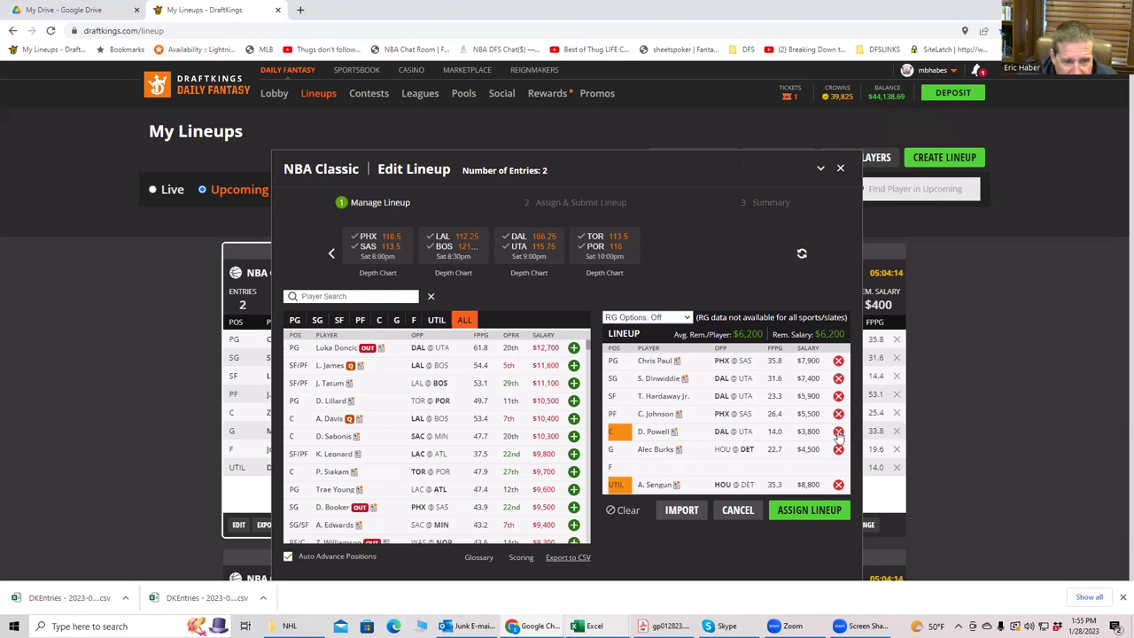
# Swap A. Sengun out of UTIL for D. Ayton at $7,600
pyautogui.click(838, 485)
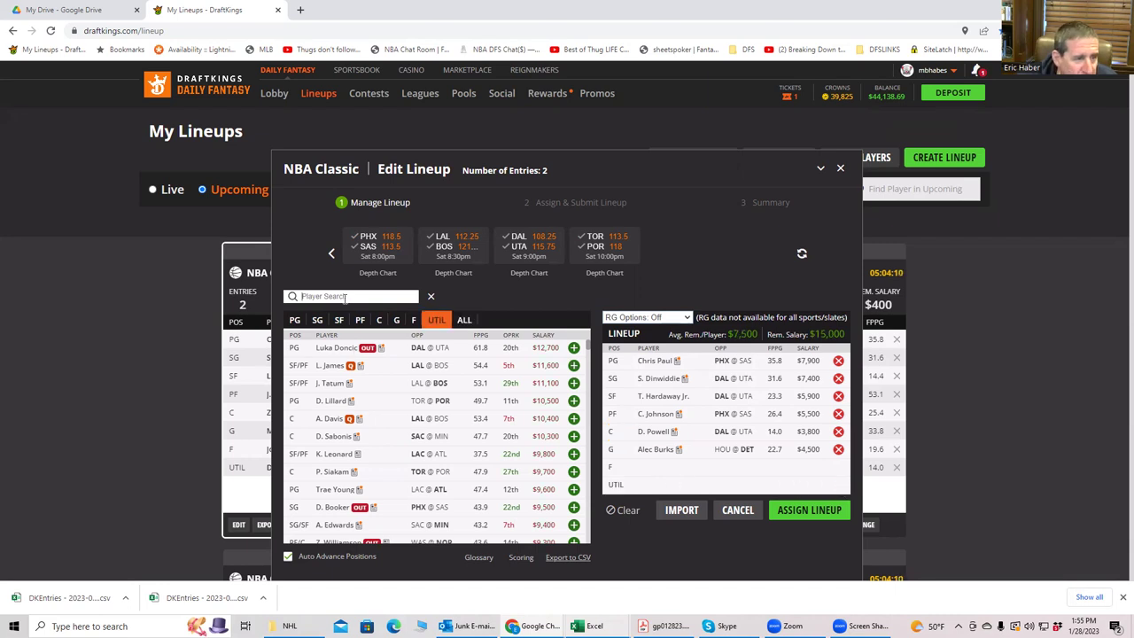
pyautogui.write('ayt')
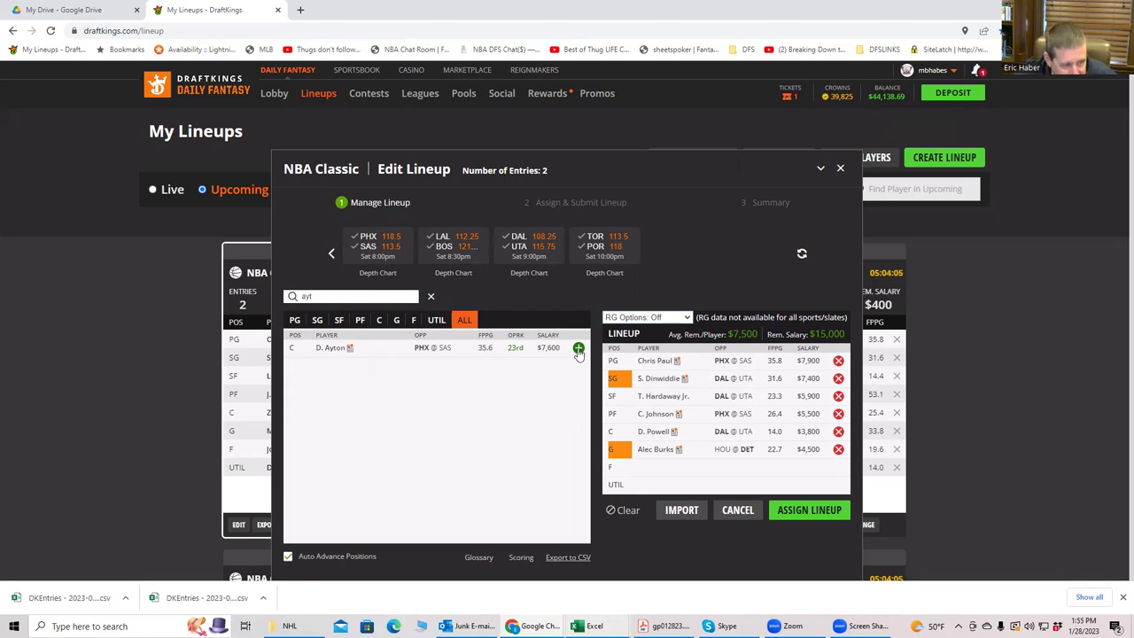
pyautogui.click(578, 350)
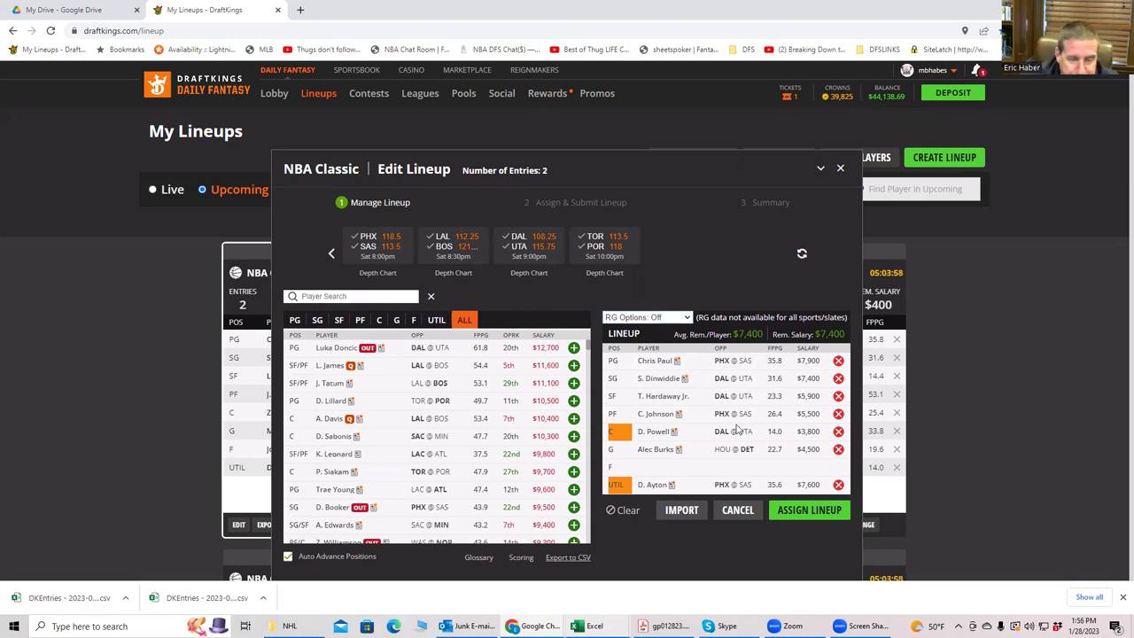
# Drop Alec Burks from the G slot, leaving $11,900 with G and F open
pyautogui.click(838, 450)
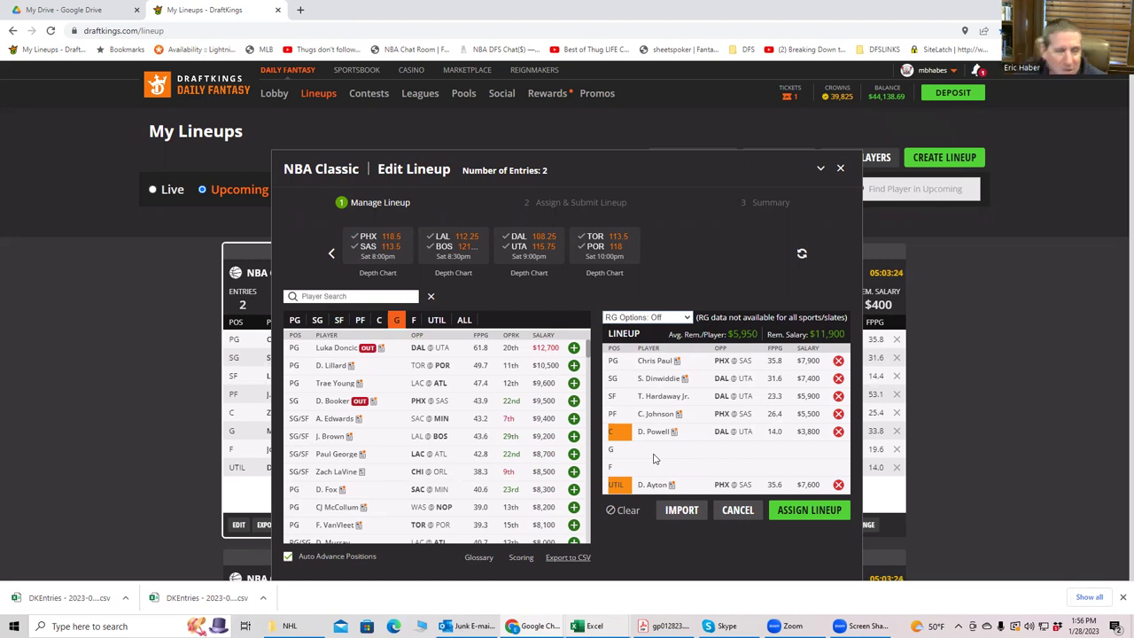
# Close the DraftKings lineup editor and open SaberSim in a new browser tab
pyautogui.click(841, 169)
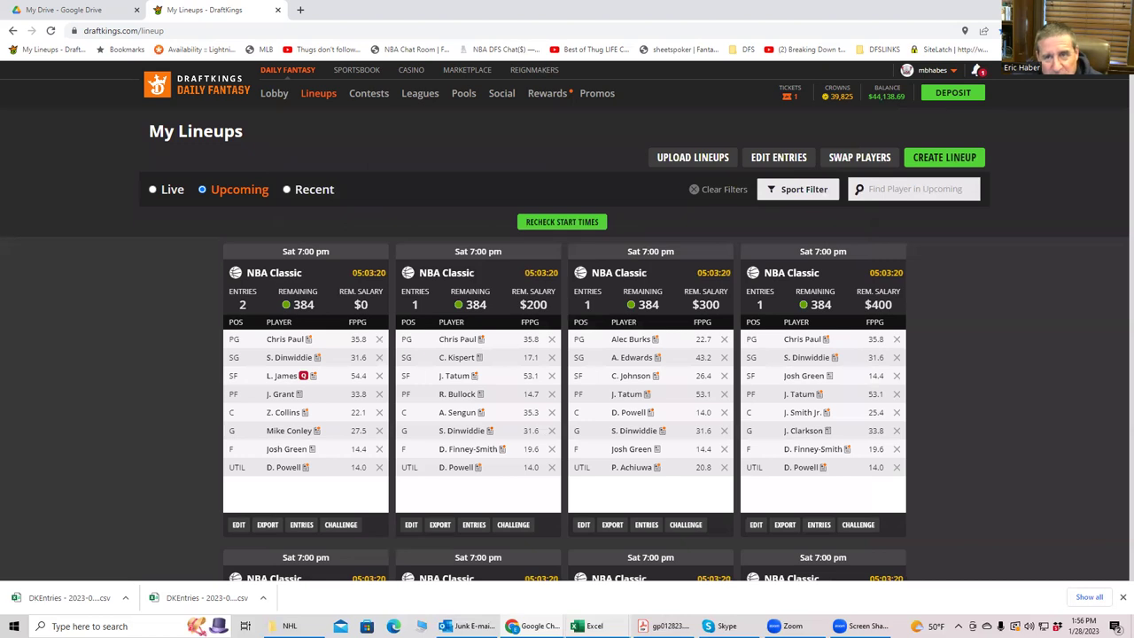
pyautogui.click(1123, 30)
pyautogui.click(988, 49)
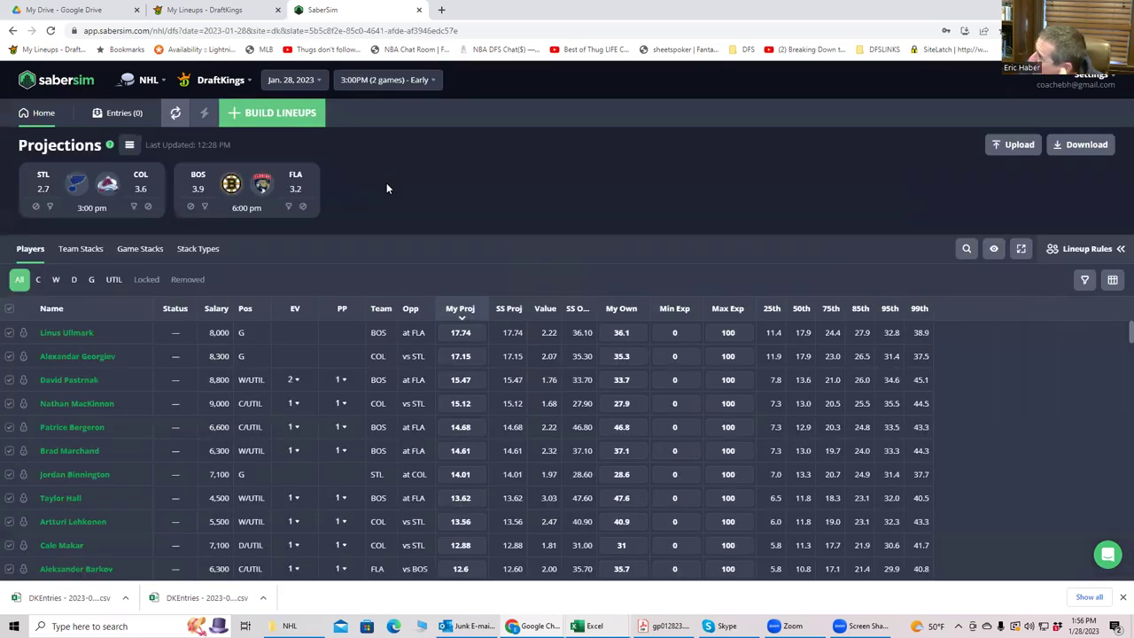
# Switch SaberSim to NBA and the 7:00PM 9-game Main DraftKings slate
pyautogui.click(143, 81)
pyautogui.click(156, 136)
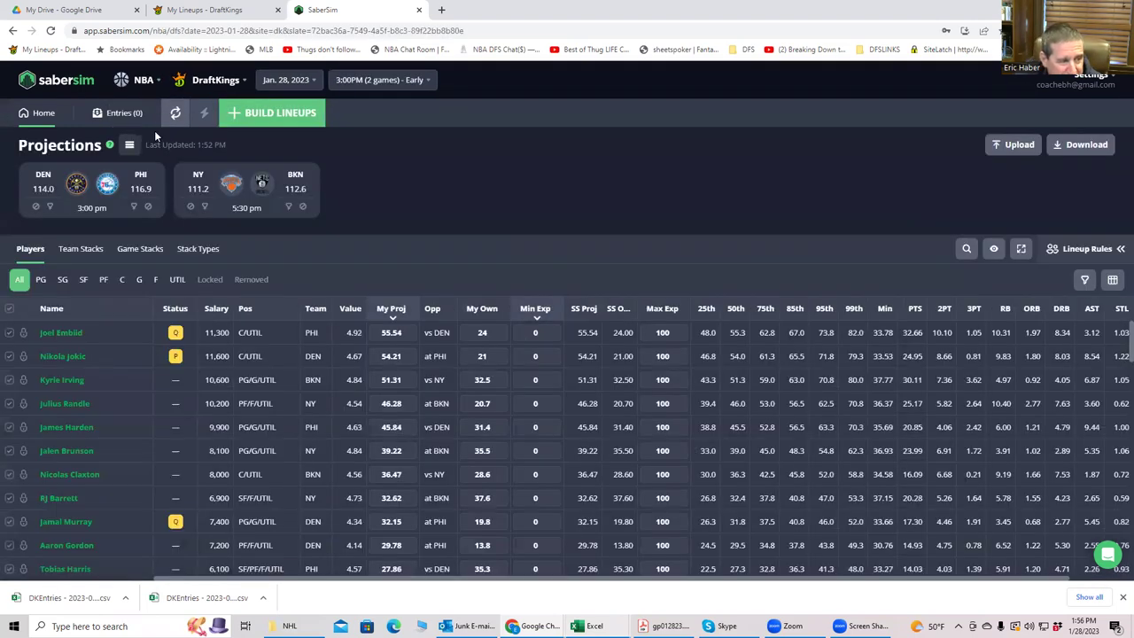
pyautogui.click(394, 82)
pyautogui.click(404, 152)
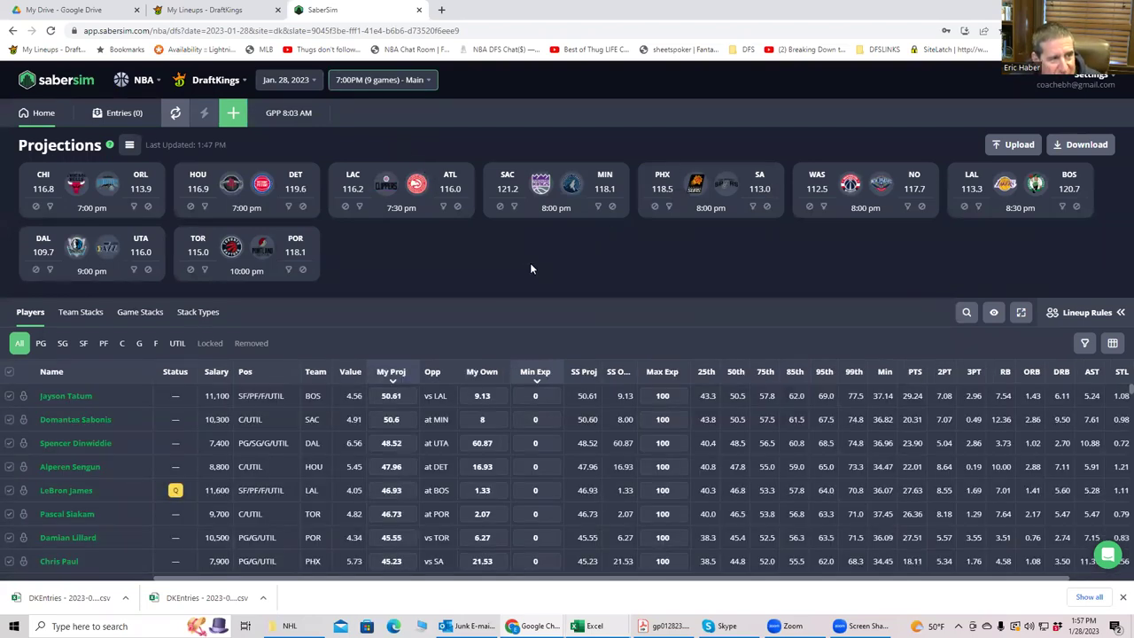
# Upload KrugNBA\NBADK_Sim as custom projections with unlisted players excluded, and save
pyautogui.click(1013, 146)
pyautogui.click(690, 138)
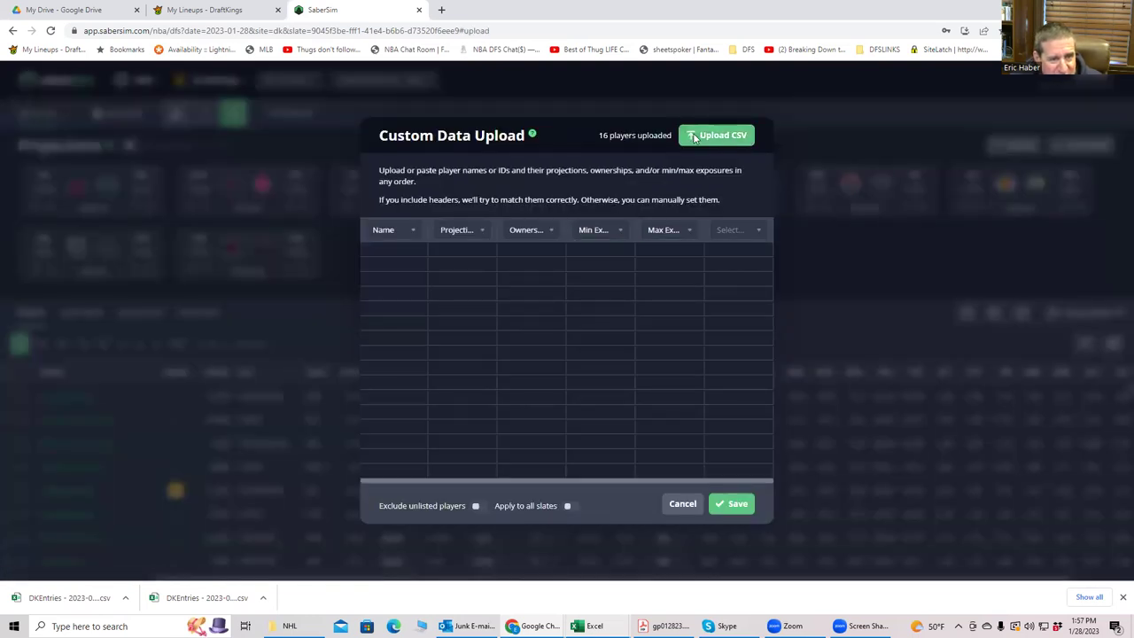
pyautogui.click(50, 163)
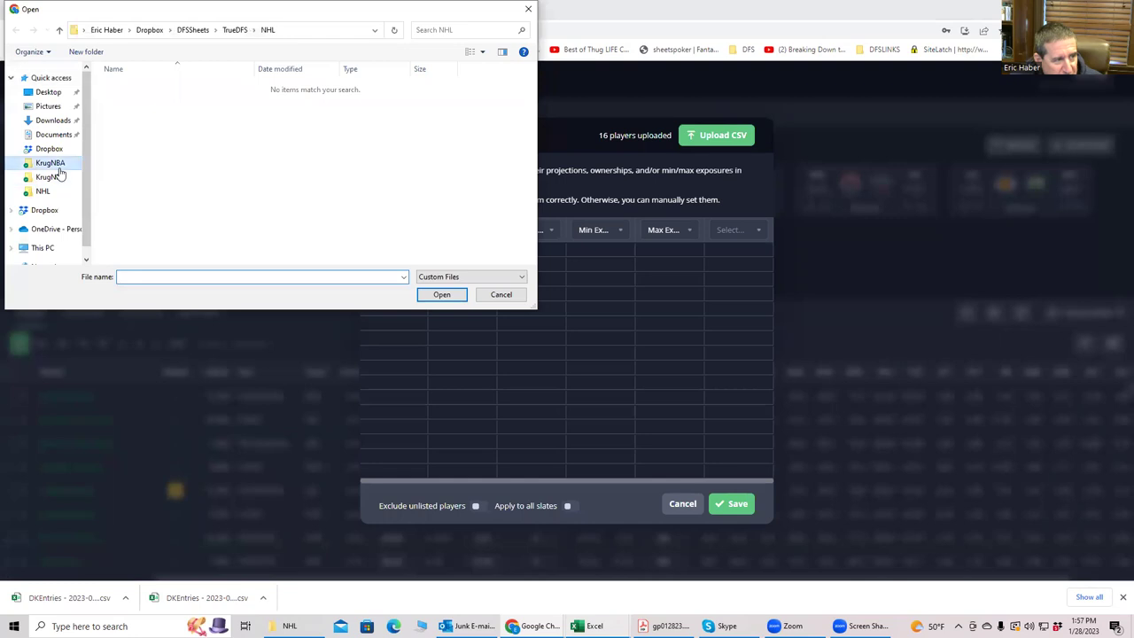
pyautogui.click(137, 86)
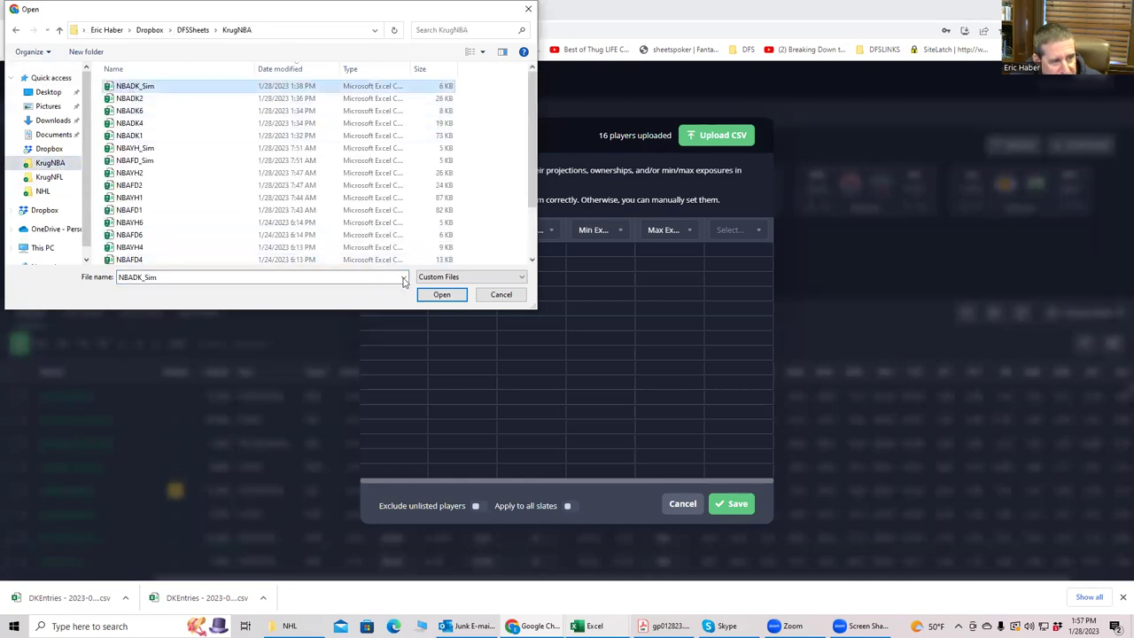
pyautogui.click(441, 294)
pyautogui.click(476, 510)
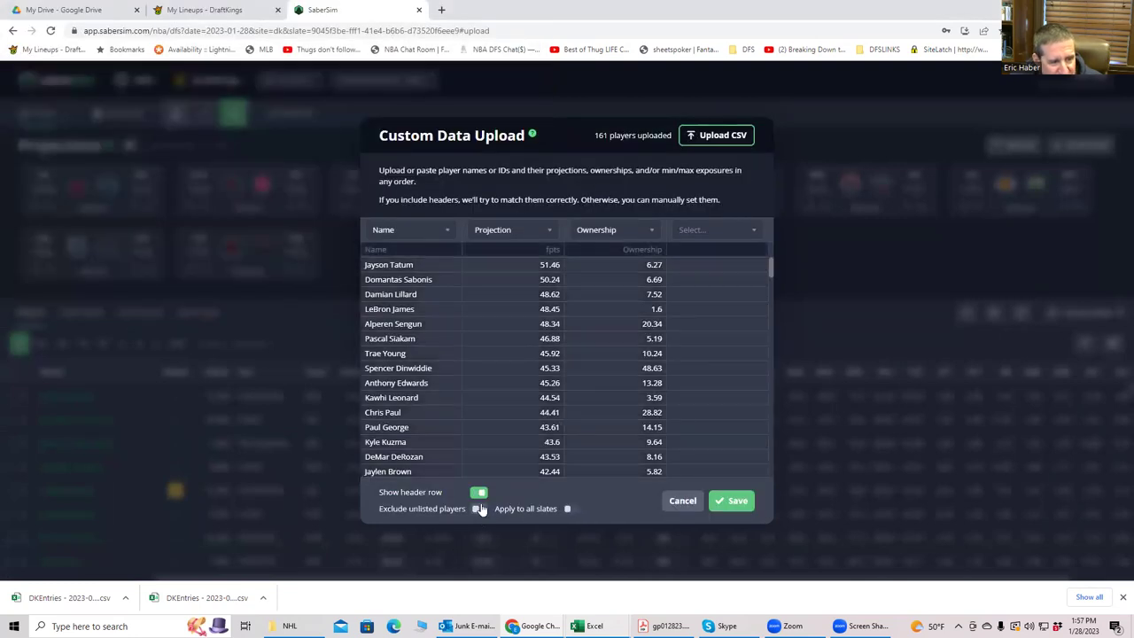
pyautogui.click(733, 501)
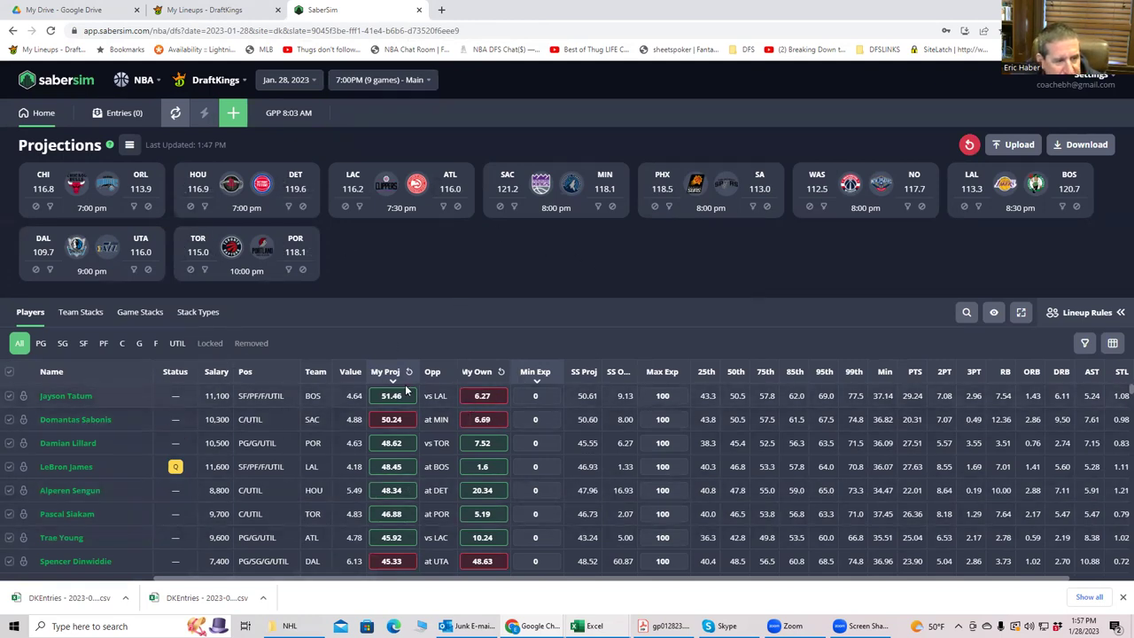
# Start a new GPP build with the entry limit set to 150-max
pyautogui.click(233, 113)
pyautogui.click(568, 232)
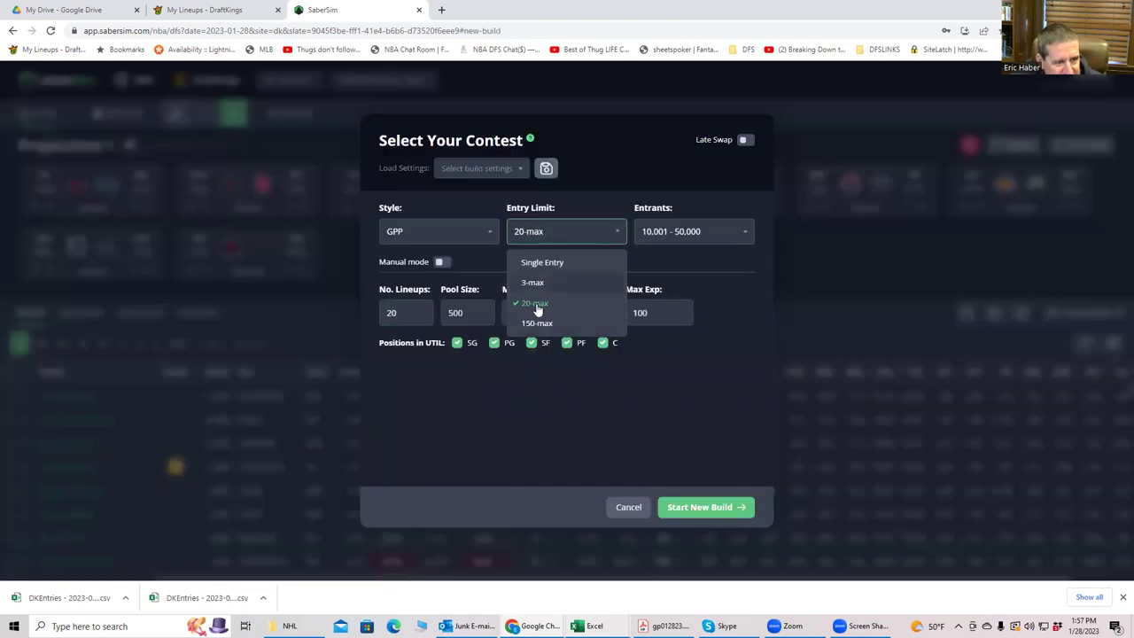
pyautogui.click(539, 323)
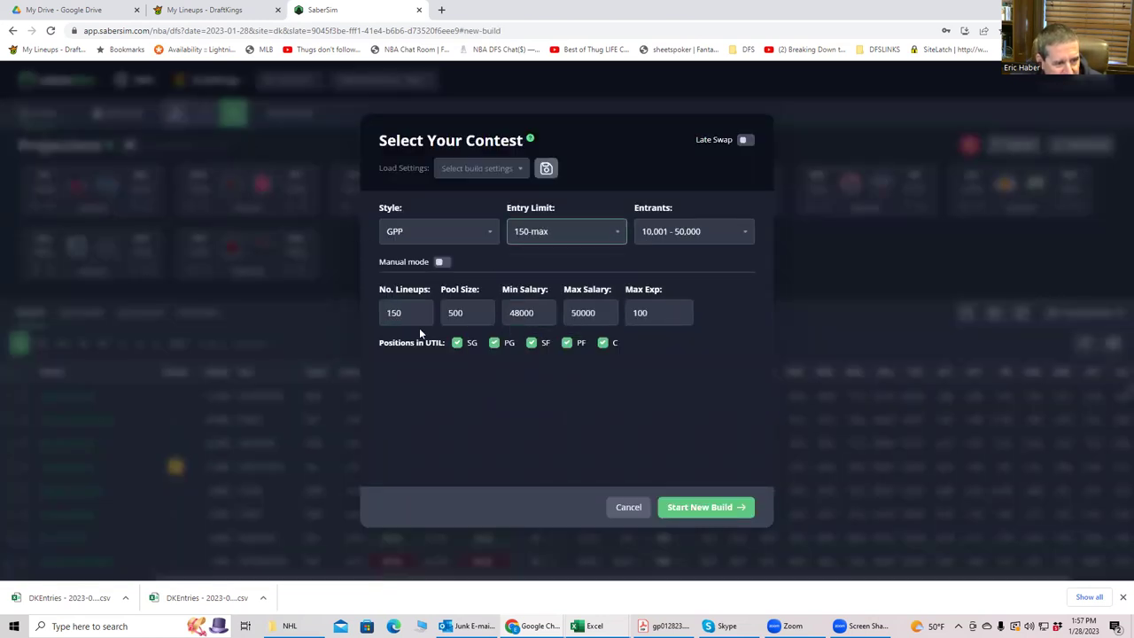
pyautogui.click(682, 507)
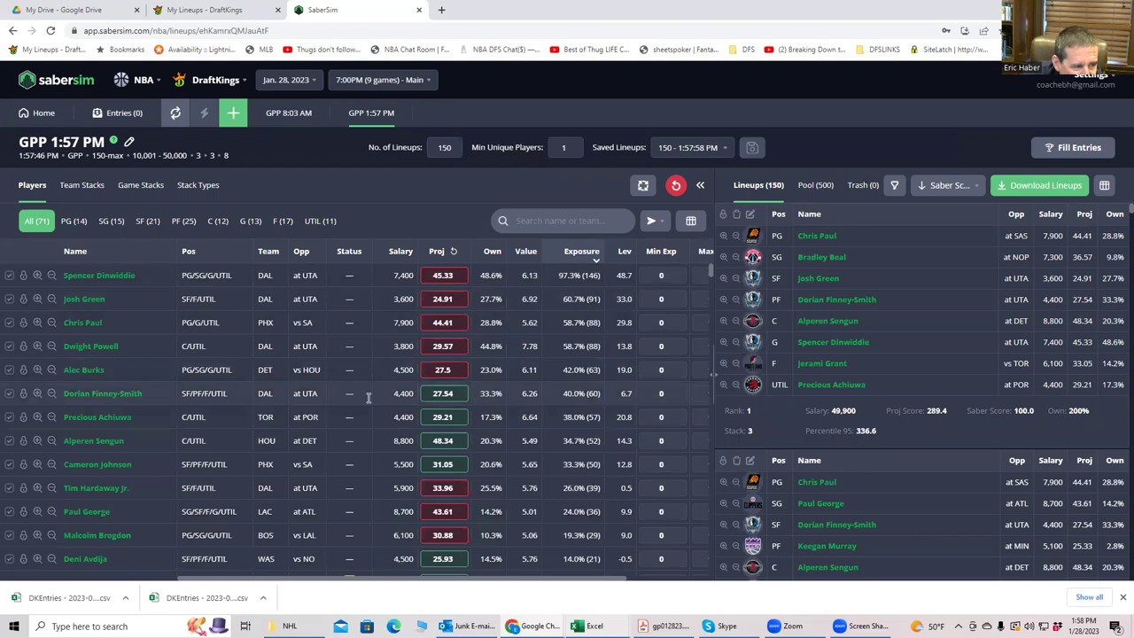
# Show the Stack Types exposure breakdown for the 150 lineups
pyautogui.scroll(-2, 339, 485)
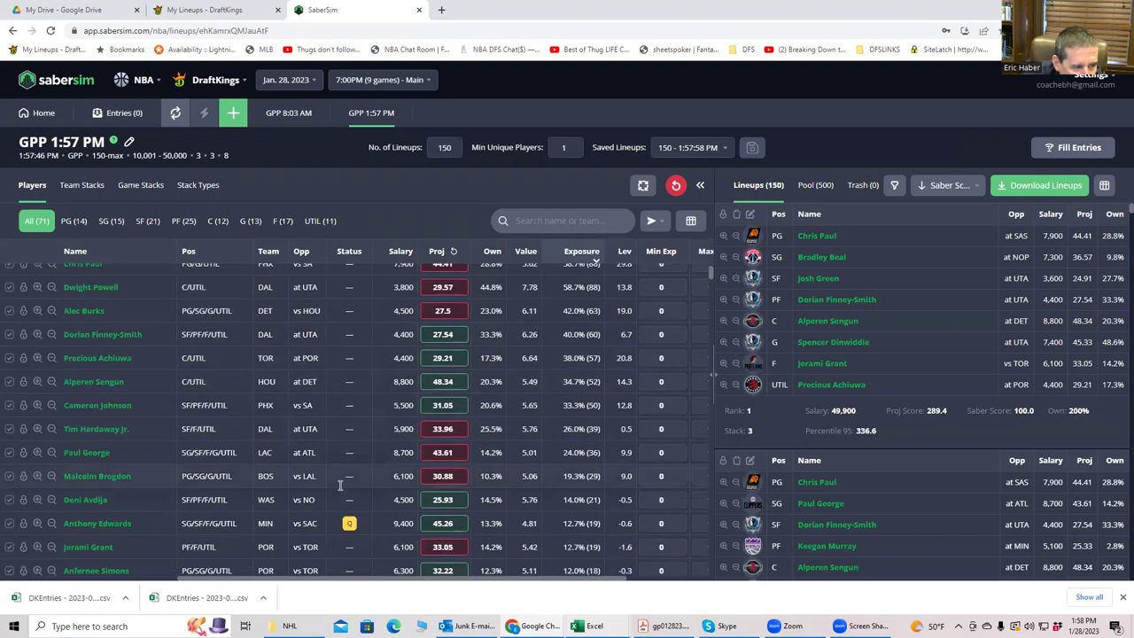
pyautogui.scroll(-1, 339, 484)
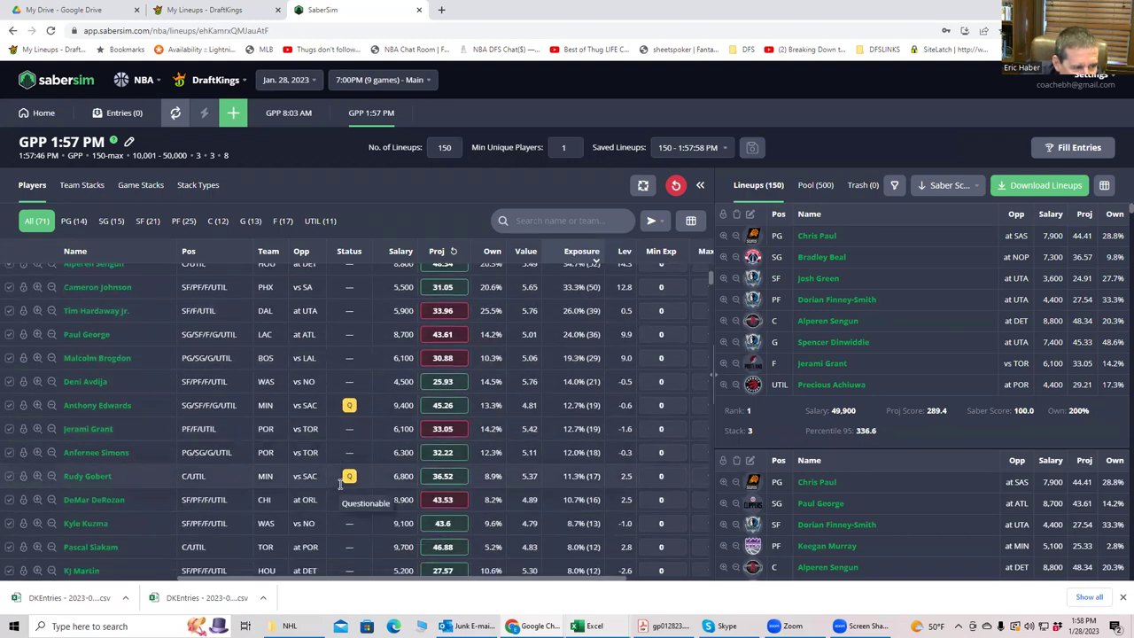
pyautogui.scroll(3, 339, 484)
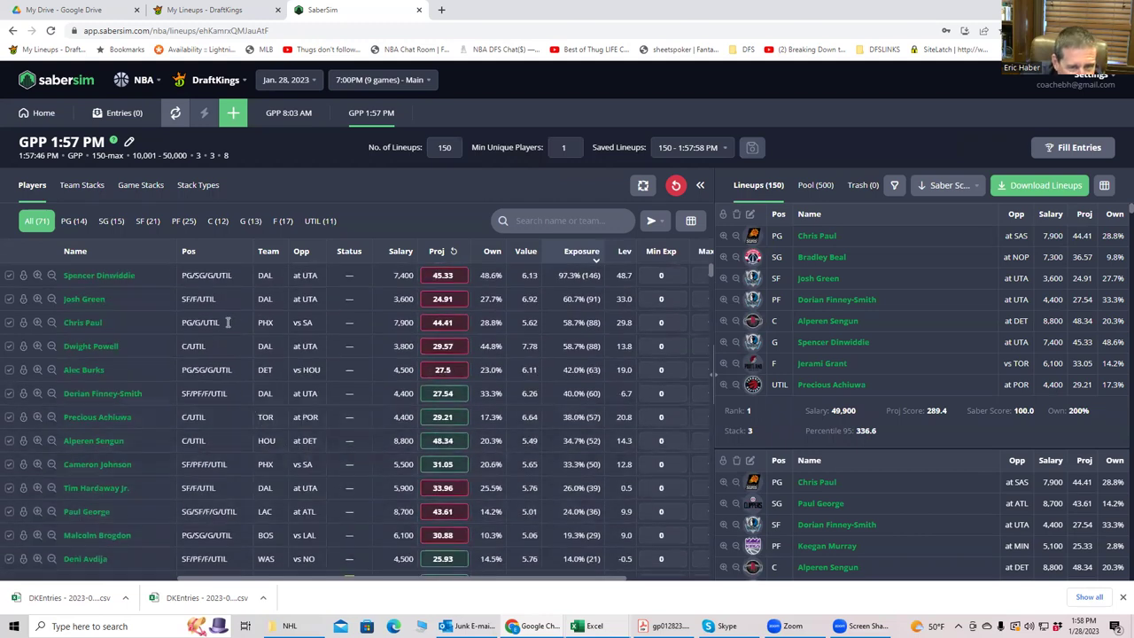
pyautogui.click(196, 187)
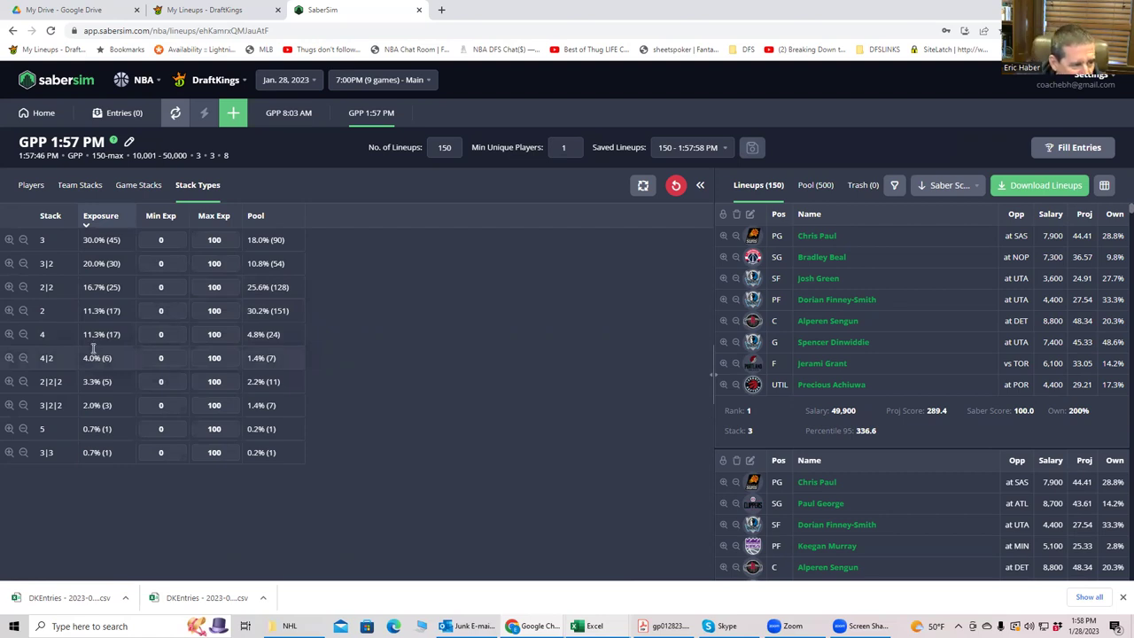
# Filter the lineups to the single 5-player stack lineup (282.0 points, $49,200)
pyautogui.click(9, 429)
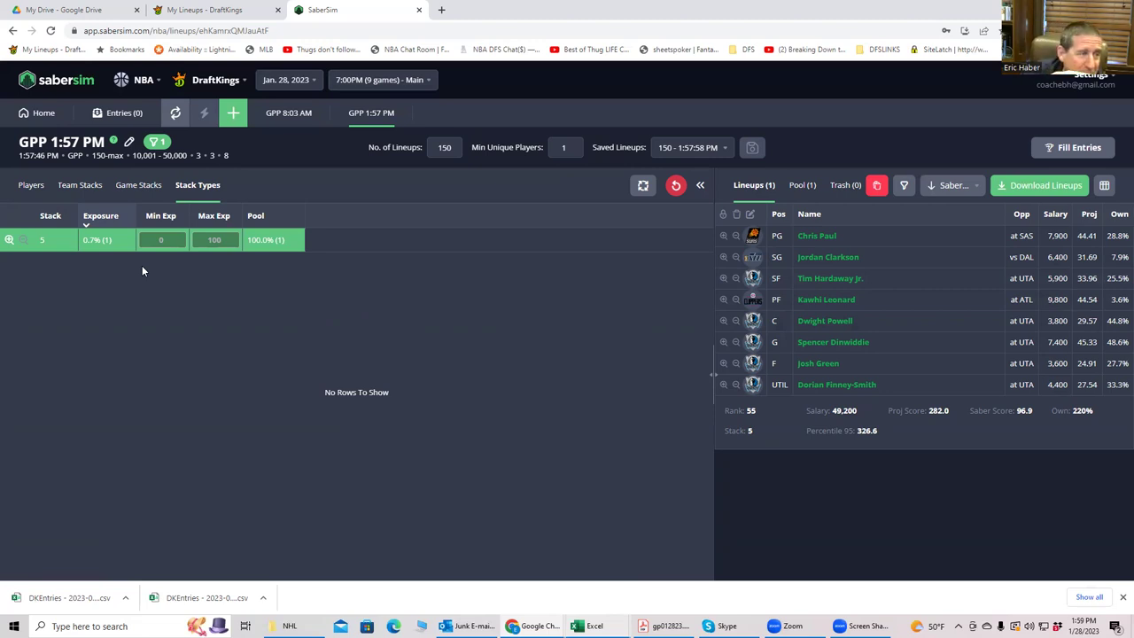
# Return to the Players table and remove the stack-5 filter to restore all 150 lineups
pyautogui.click(36, 186)
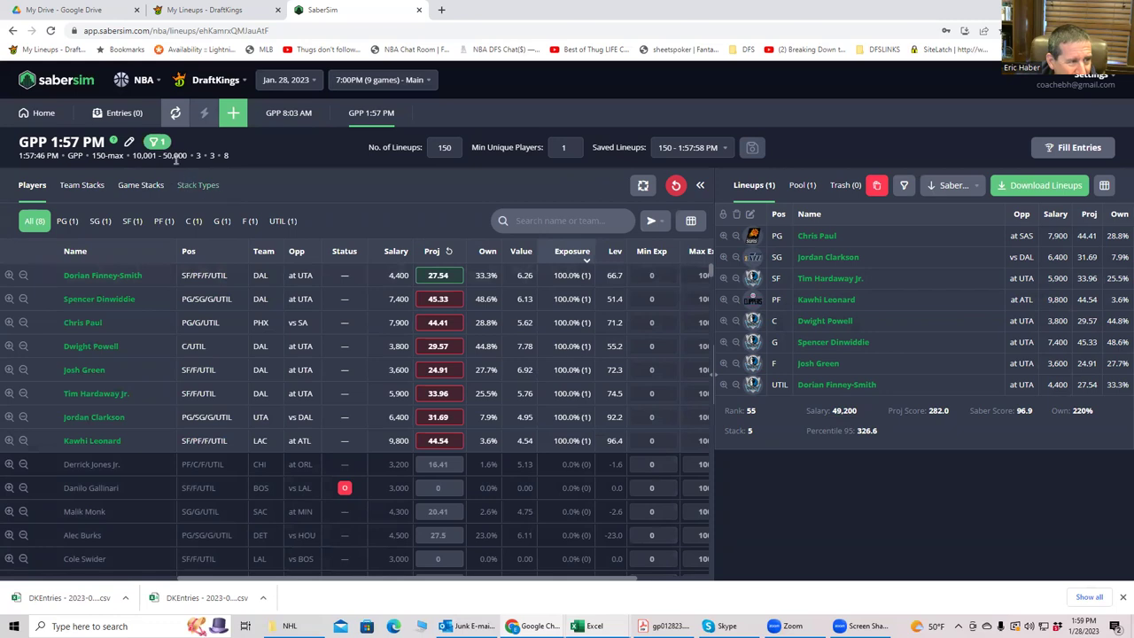
pyautogui.click(157, 142)
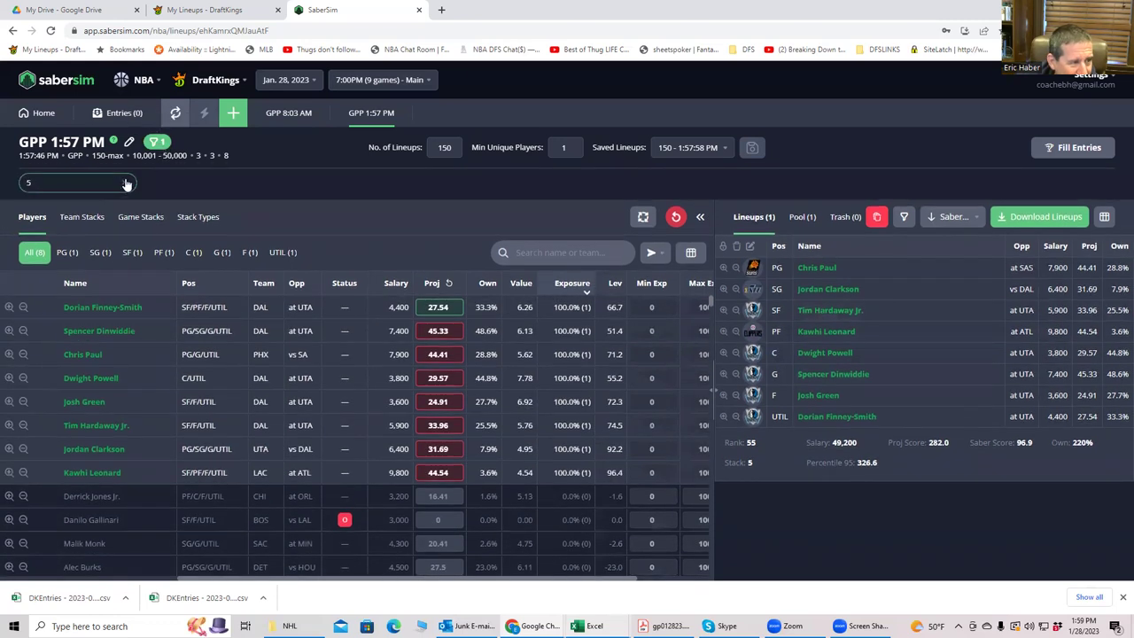
pyautogui.click(127, 184)
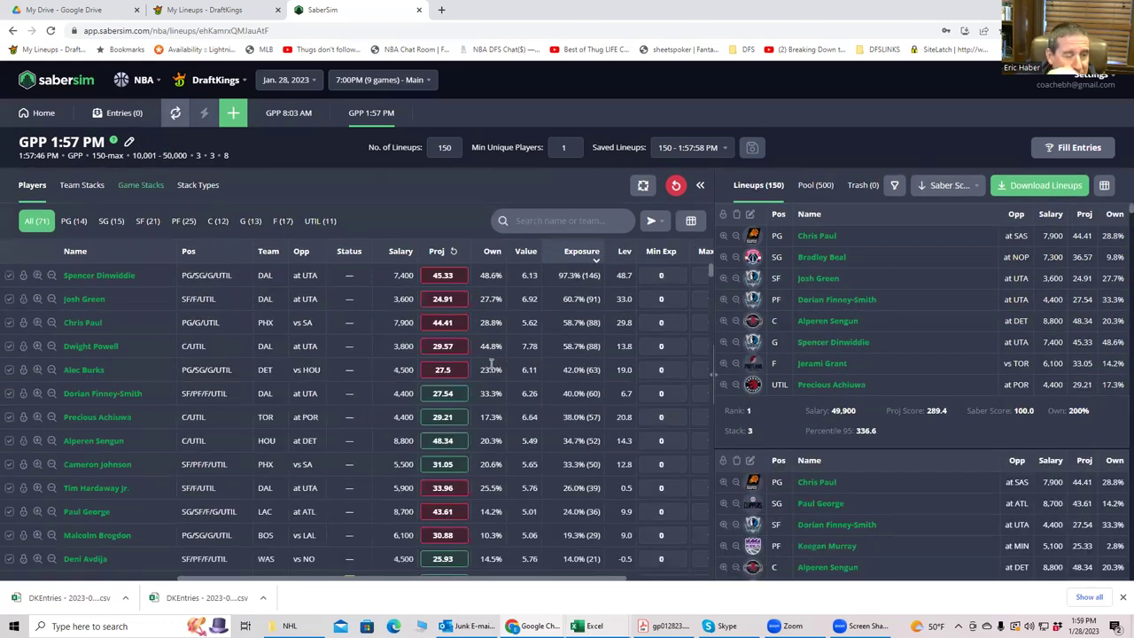